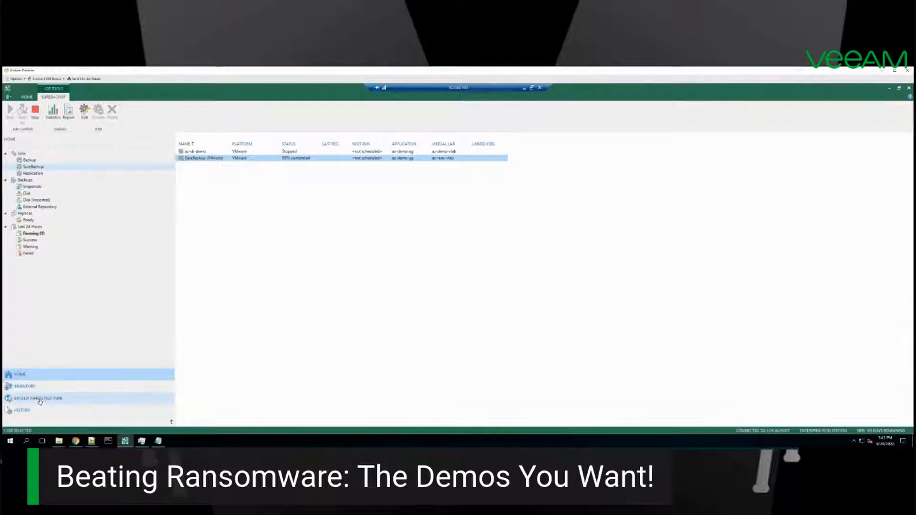
Step: Look through the managed VMware vSphere and Microsoft Hyper-V servers in the backup infrastructure
left_click(38, 402)
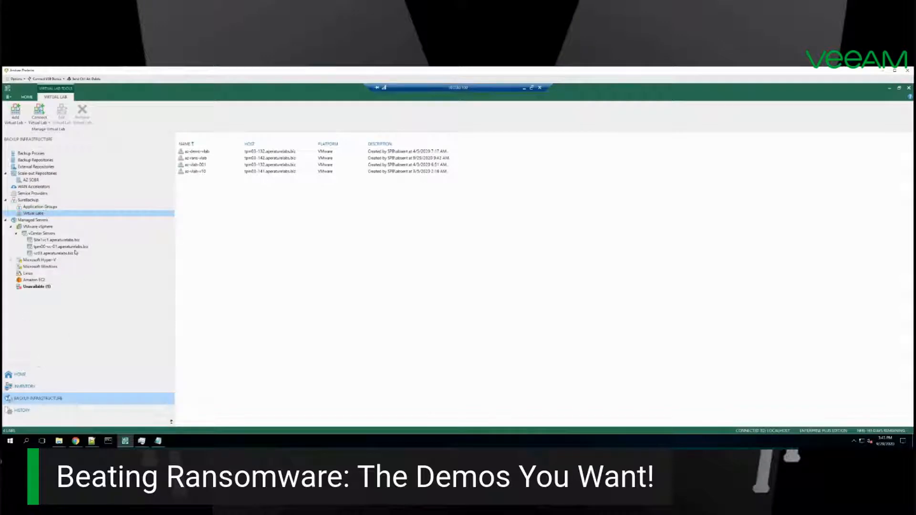
left_click(41, 227)
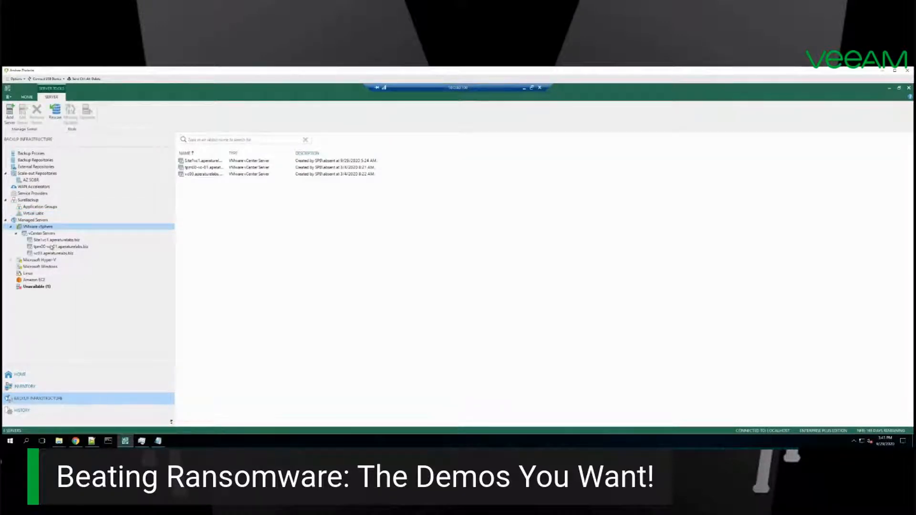
double_click(18, 261)
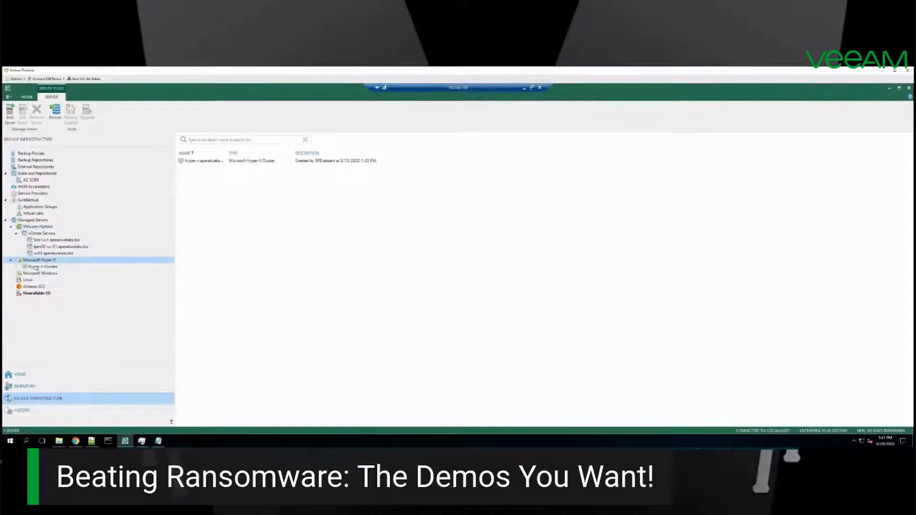
double_click(19, 263)
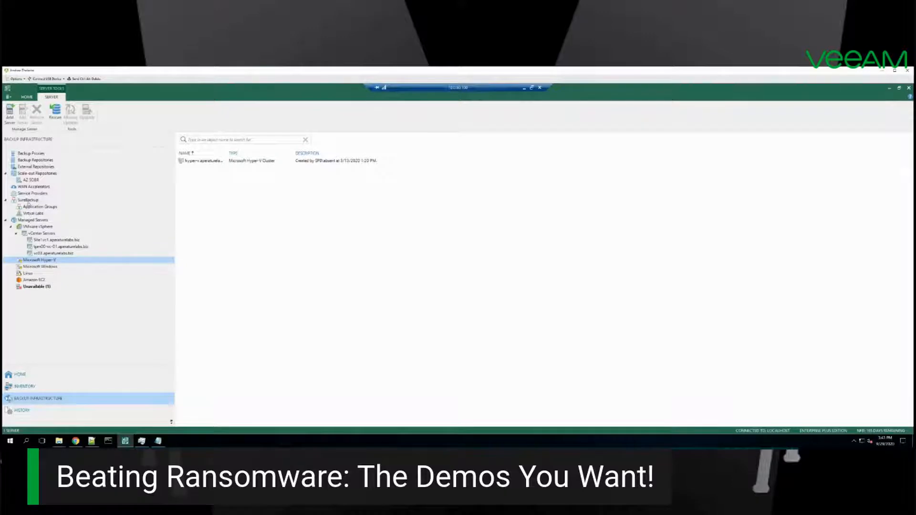
Step: Review the SureBackup overview, its virtual labs and its application groups in the backup infrastructure
left_click(28, 201)
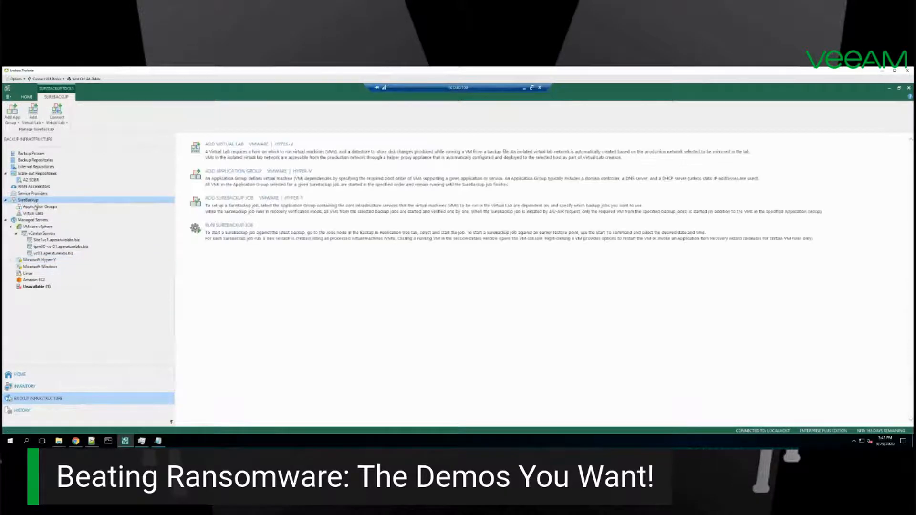
left_click(36, 208)
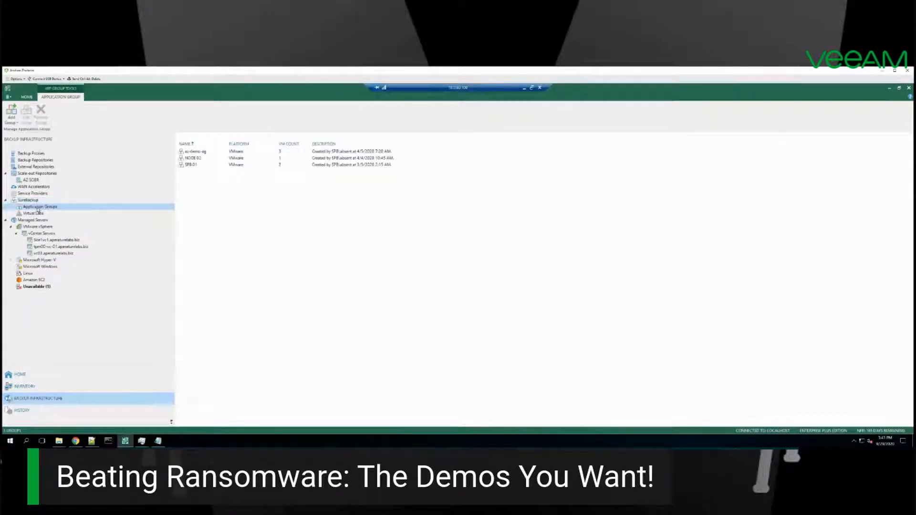
left_click(38, 214)
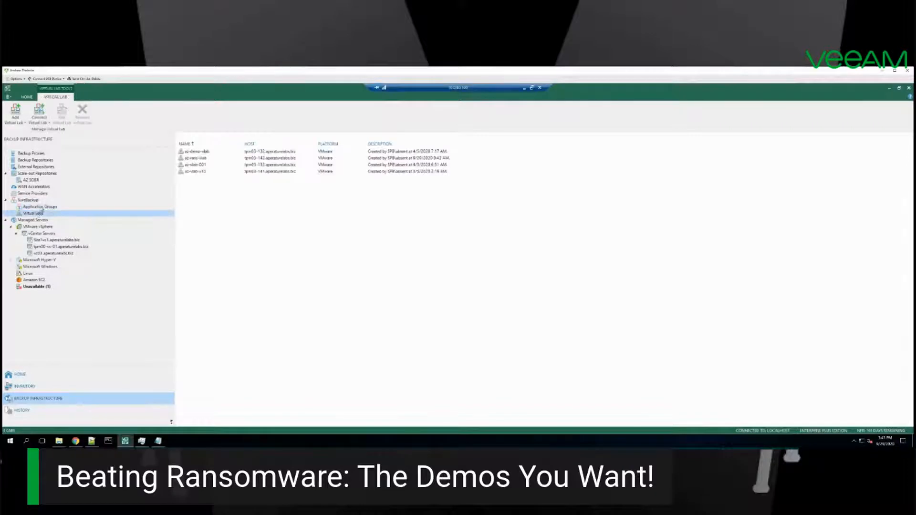
left_click(42, 208)
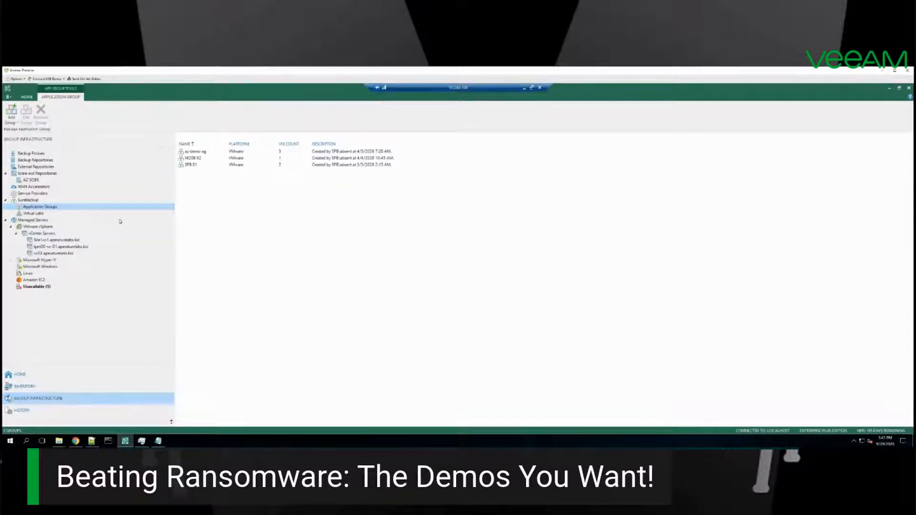
Step: Open the az-demo-ag application group for editing and examine its domain controller, SQL and third virtual machine
left_click(195, 152)
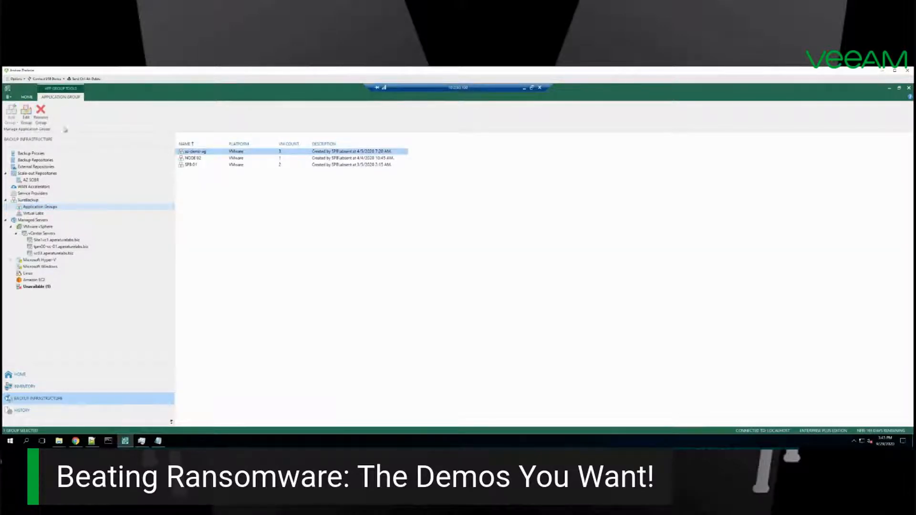
left_click(26, 114)
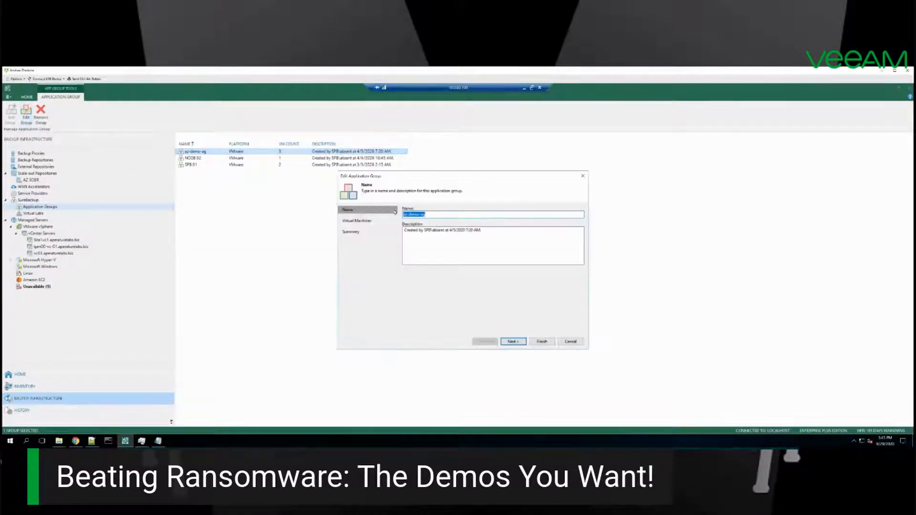
left_click(513, 342)
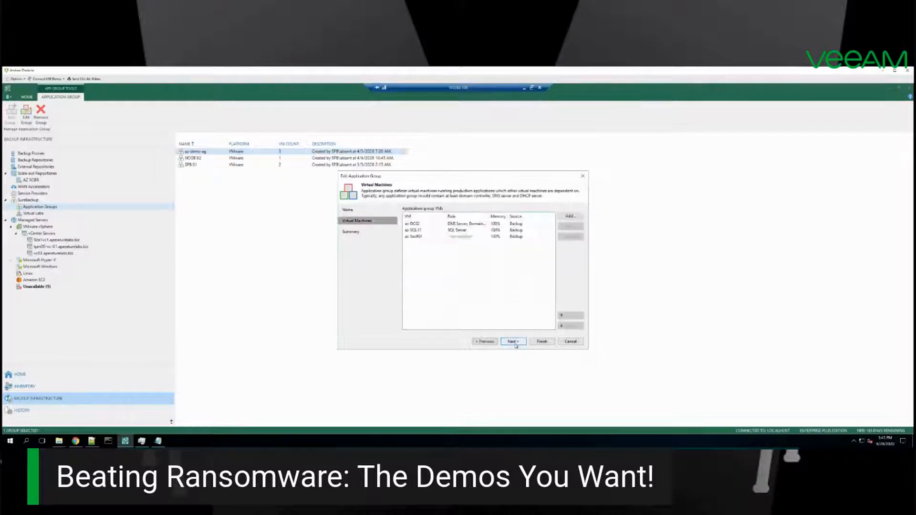
left_click(418, 224)
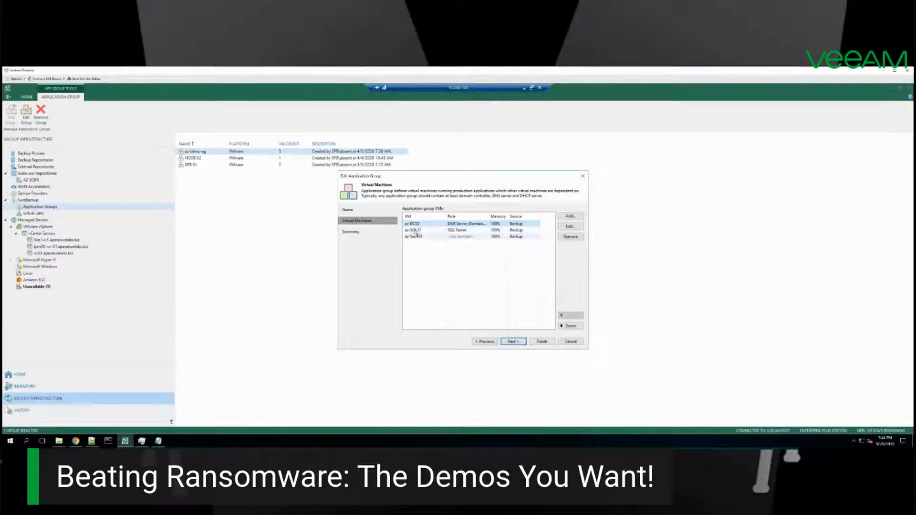
left_click(416, 231)
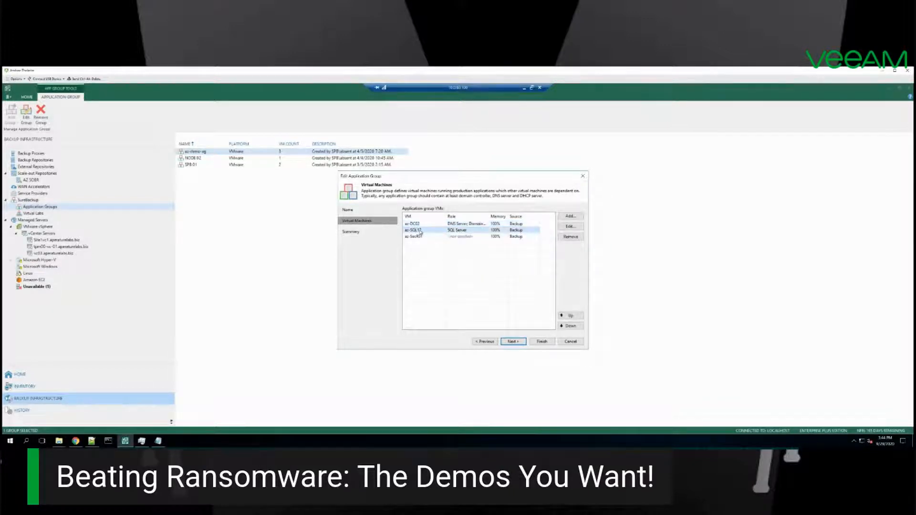
left_click(418, 238)
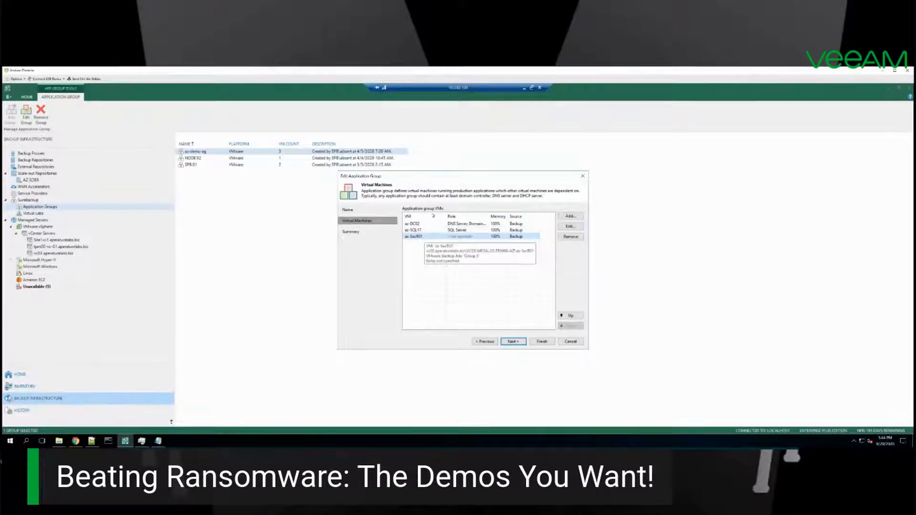
left_click(417, 225)
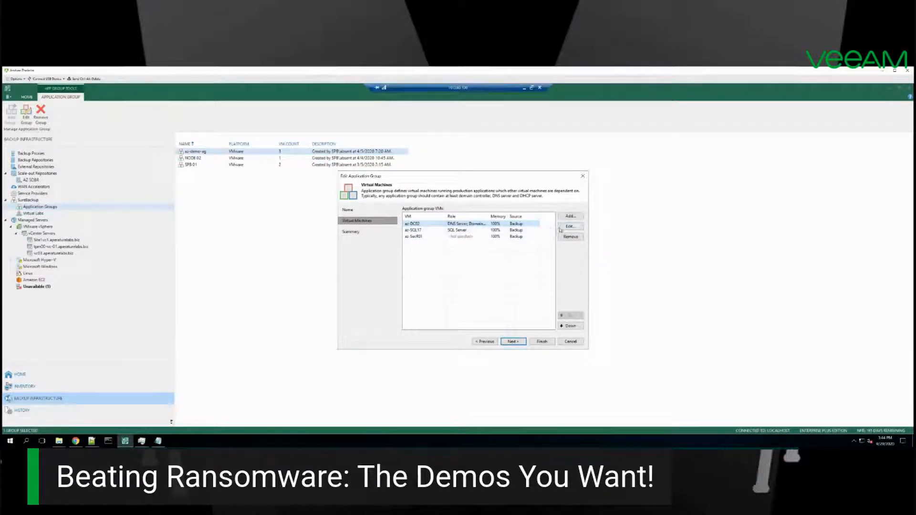
Step: Check the SQL Server VM's role and test scripts in its verification options, and leave the application group without applying changes
left_click(461, 231)
left_click(564, 228)
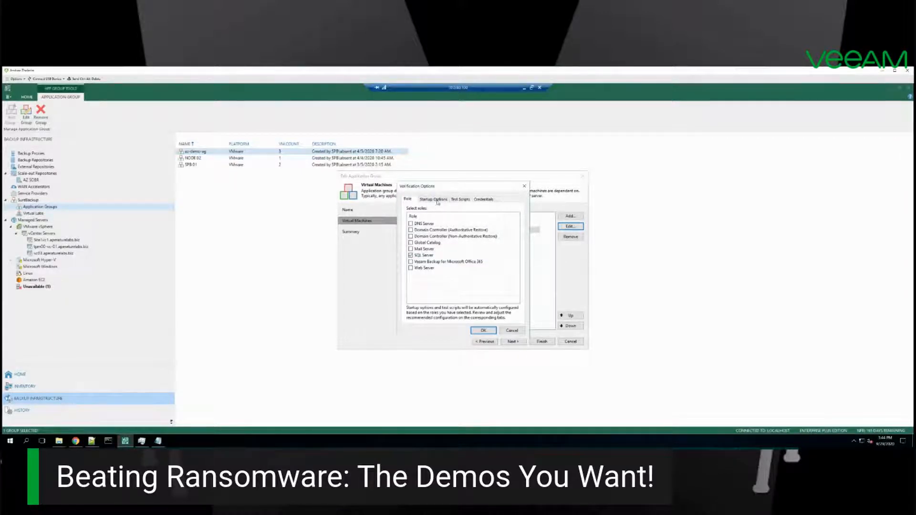
left_click(467, 200)
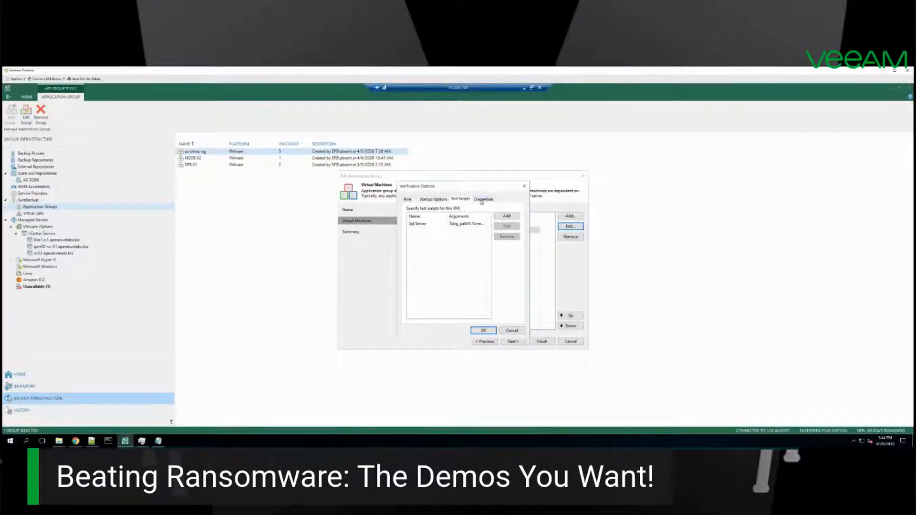
left_click(509, 331)
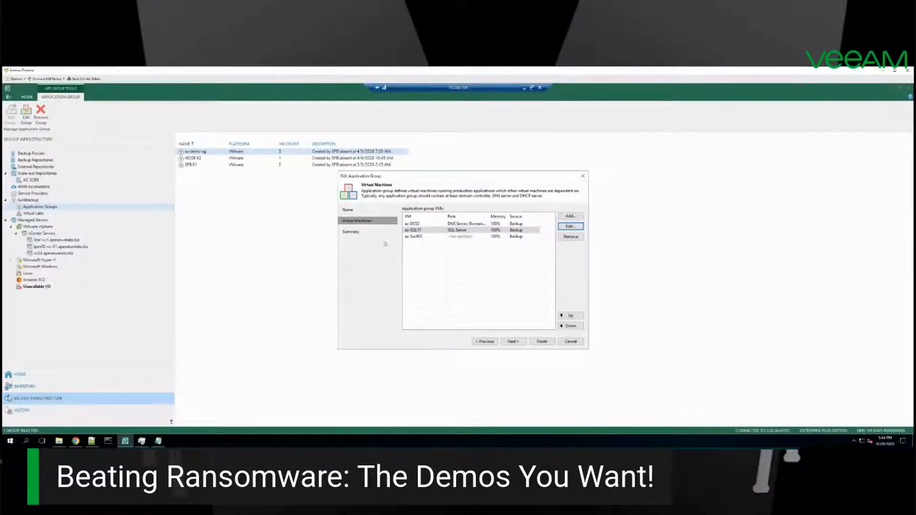
left_click(568, 342)
left_click(459, 270)
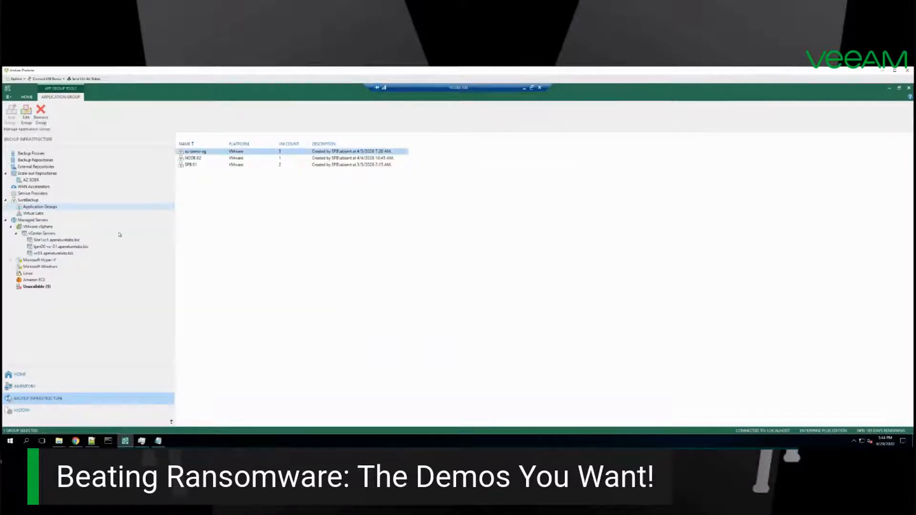
Step: Examine the list of virtual labs and the virtual lab machine in the az-rans resource pool in vSphere Client
left_click(32, 214)
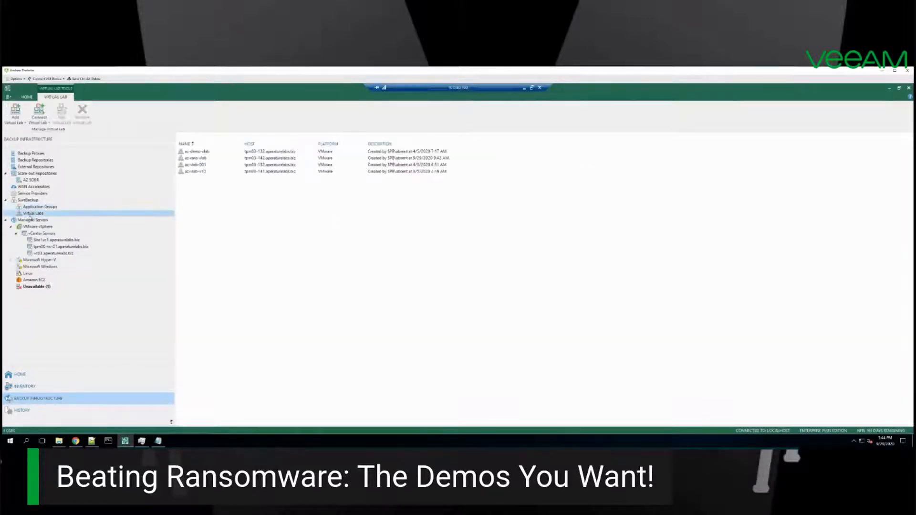
left_click(199, 173)
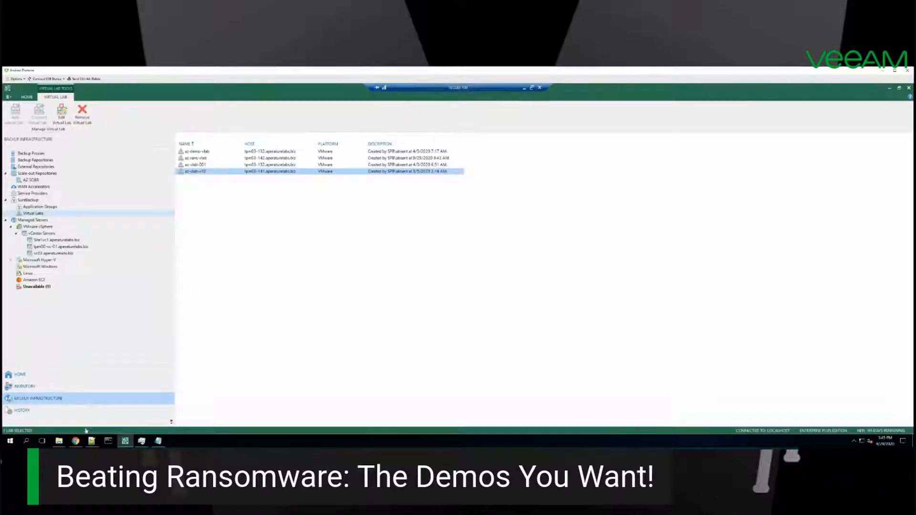
left_click(76, 440)
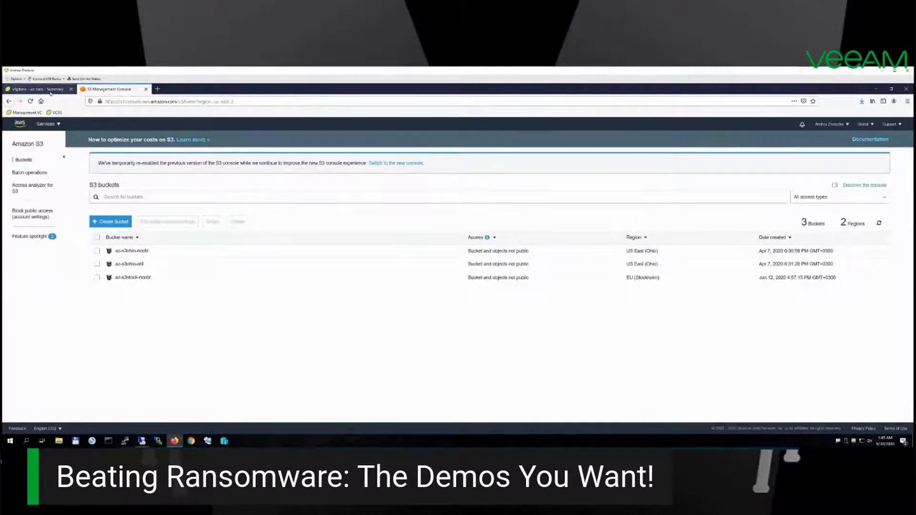
left_click(50, 91)
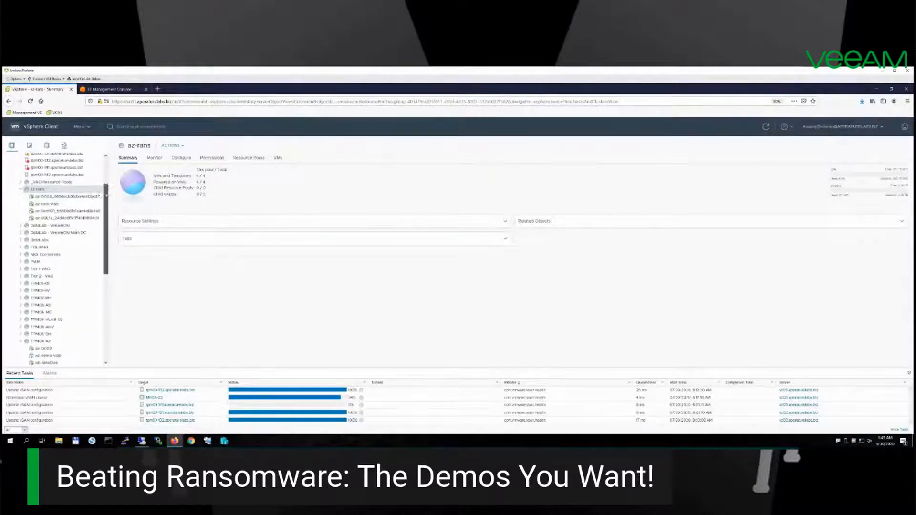
left_click(43, 206)
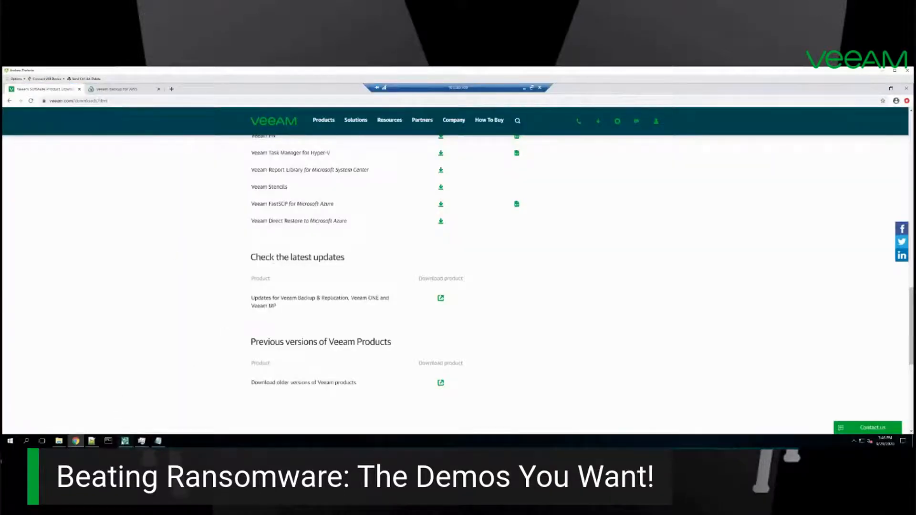
Step: Switch back to Veeam Backup & Replication and open the SureBackup VMworld job for editing
left_click(123, 440)
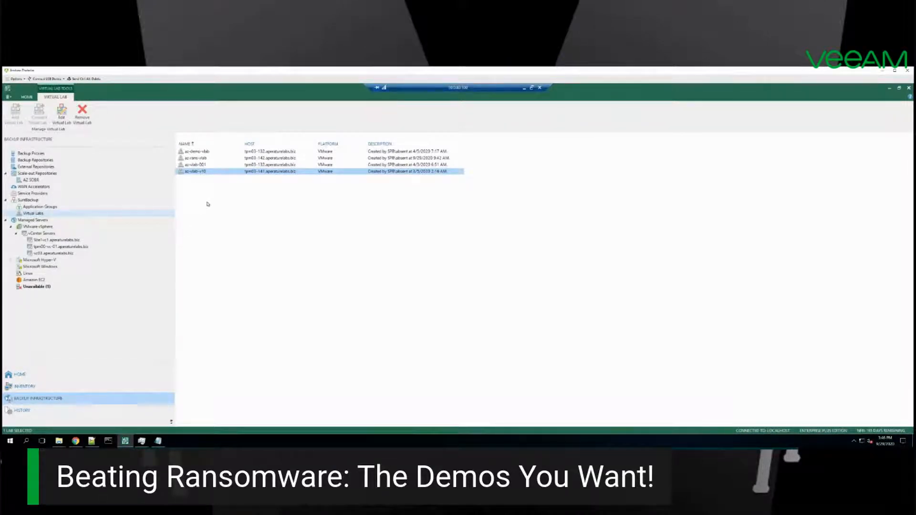
left_click(26, 375)
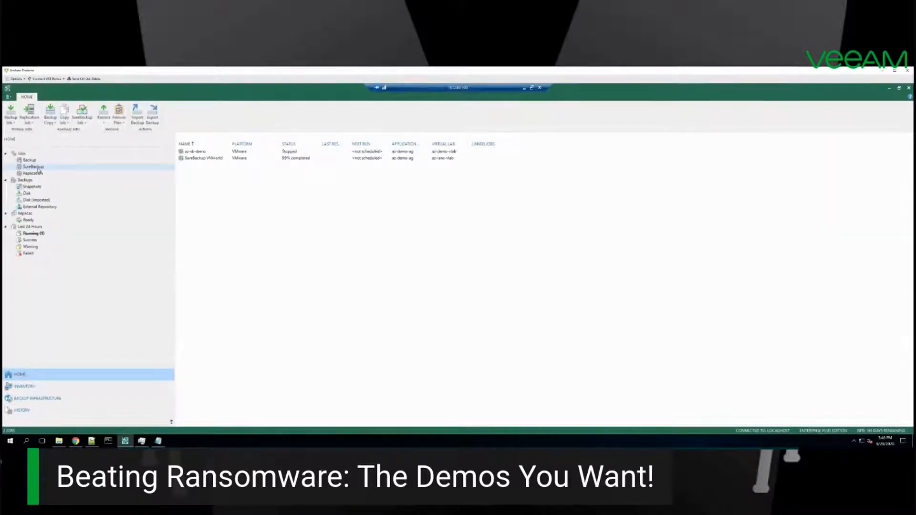
left_click(202, 160)
right_click(187, 161)
left_click(203, 218)
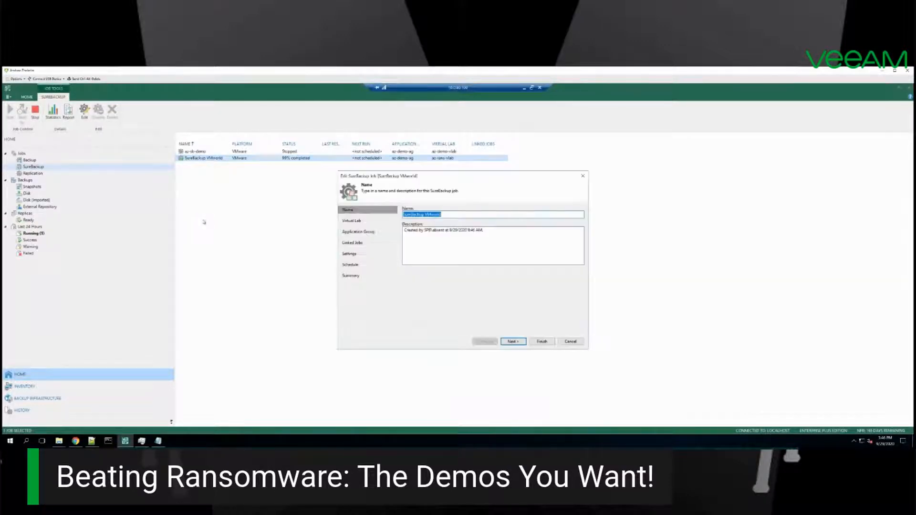
Step: Review the job's virtual lab and the application groups available to it, keeping az-demo-ag selected
left_click(354, 222)
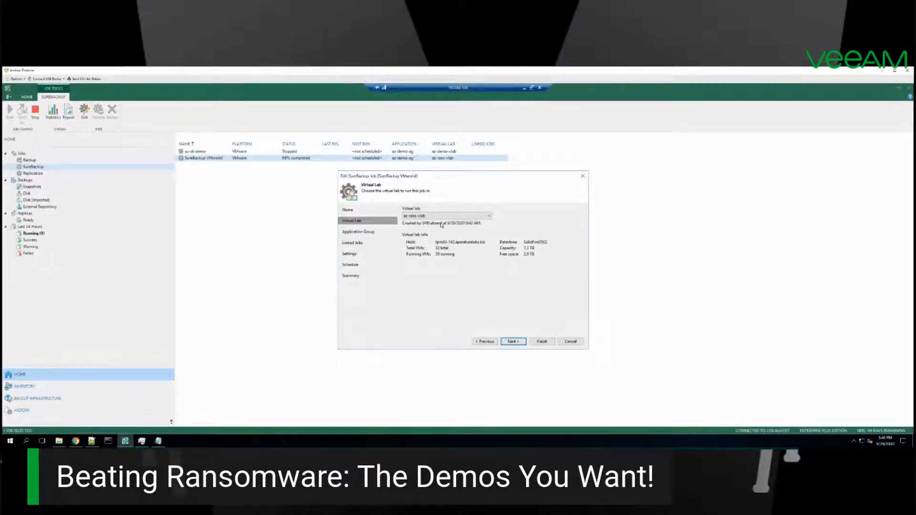
left_click(394, 232)
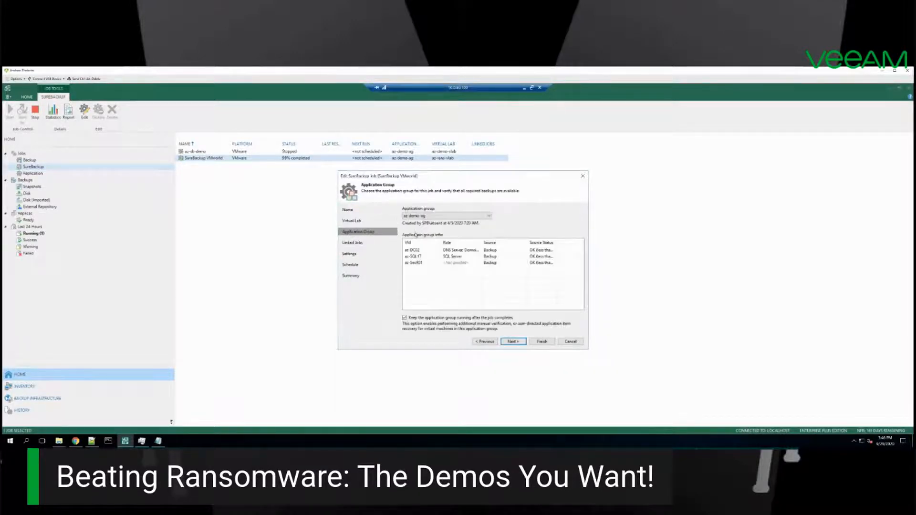
left_click(420, 216)
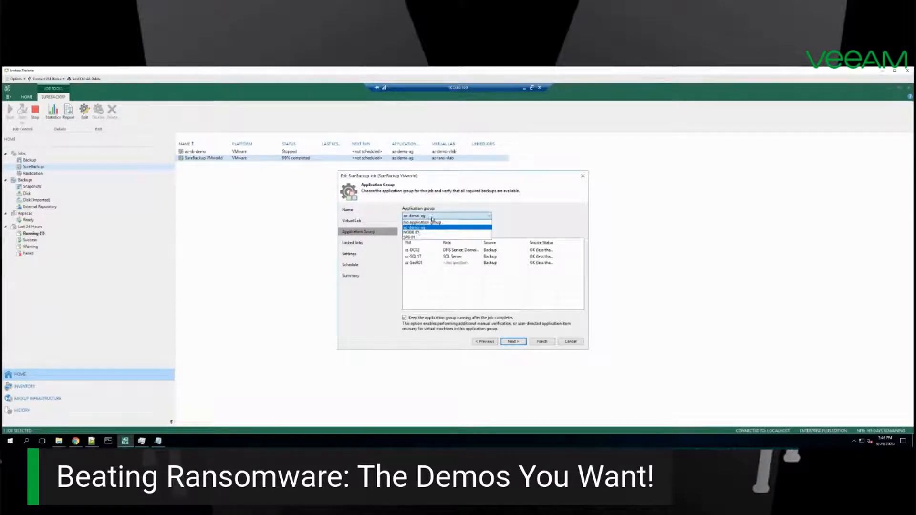
left_click(456, 210)
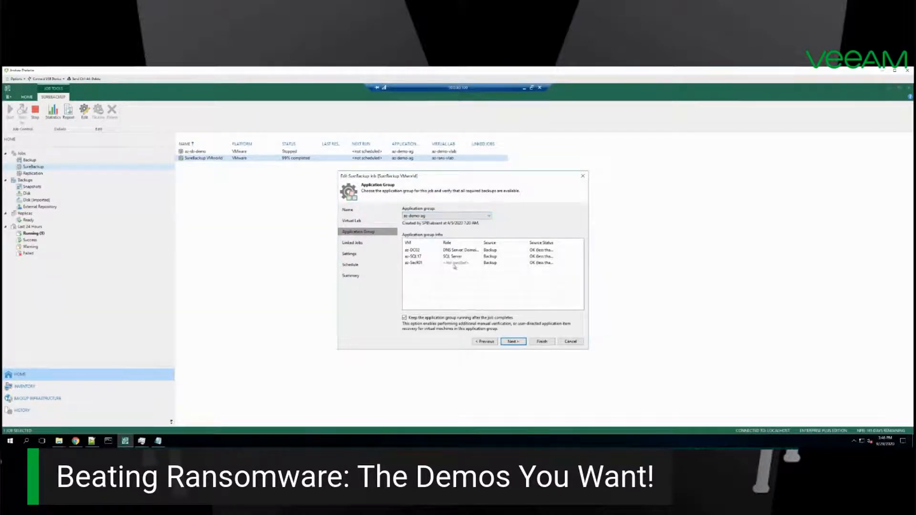
Step: Review the job's malware scan settings, turning the restore point scan off and on again, and exit without applying changes
left_click(348, 254)
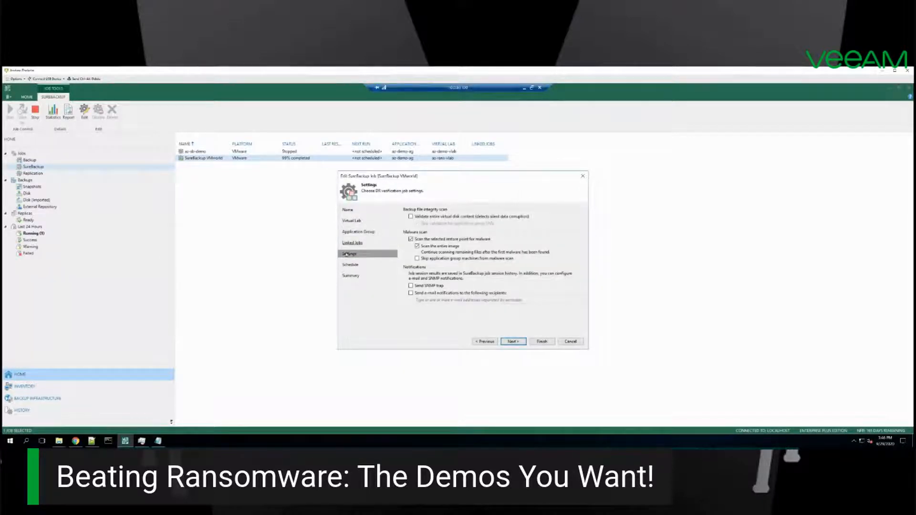
left_click(421, 240)
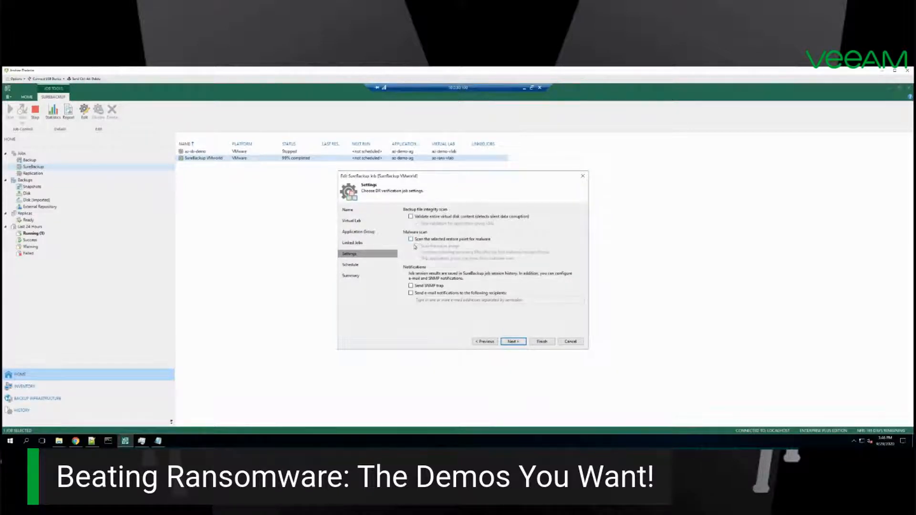
left_click(425, 241)
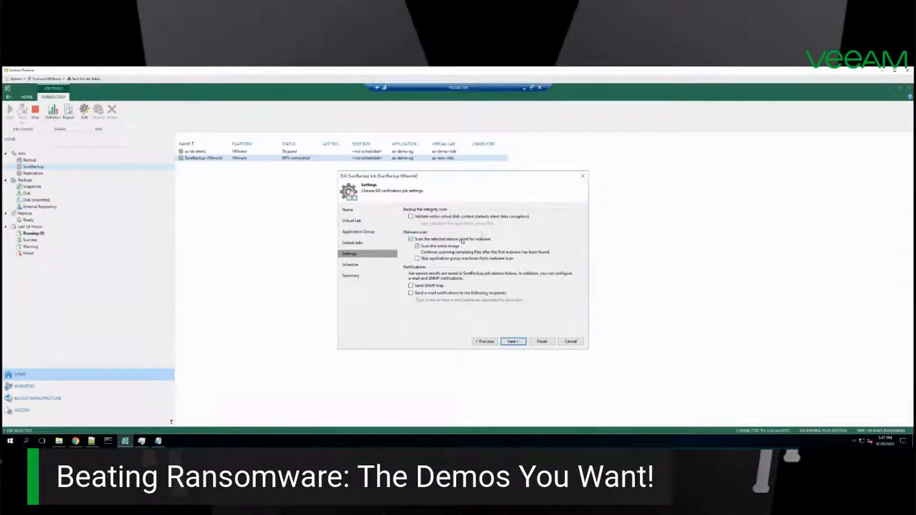
left_click(569, 342)
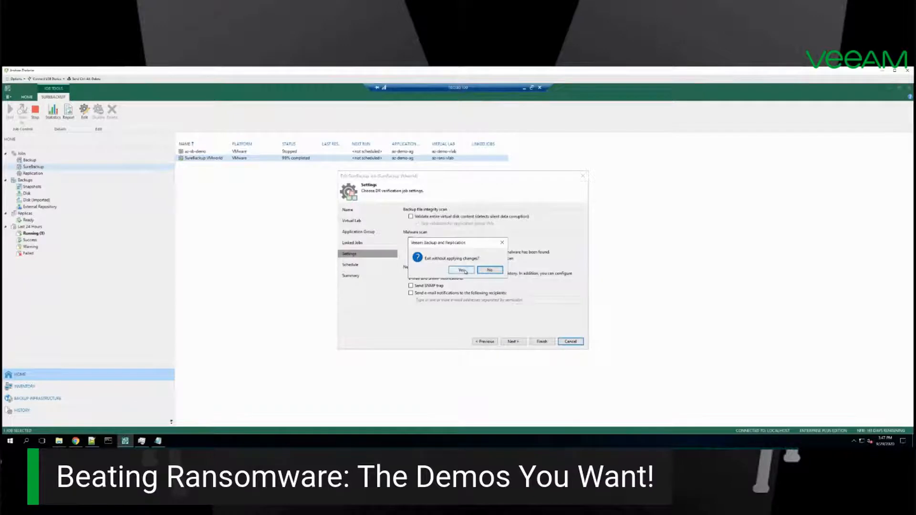
left_click(462, 270)
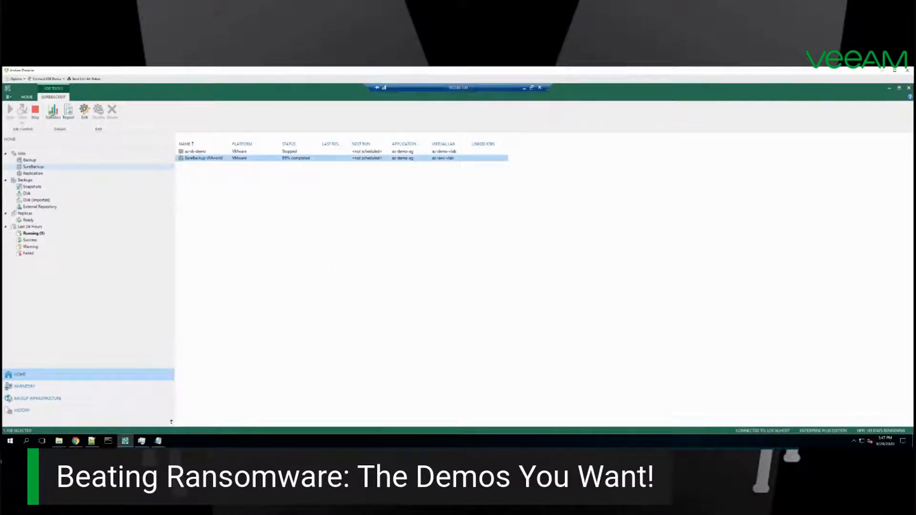
Step: Open the statistics of the SureBackup VMworld job and read its session log from the beginning
left_click(52, 113)
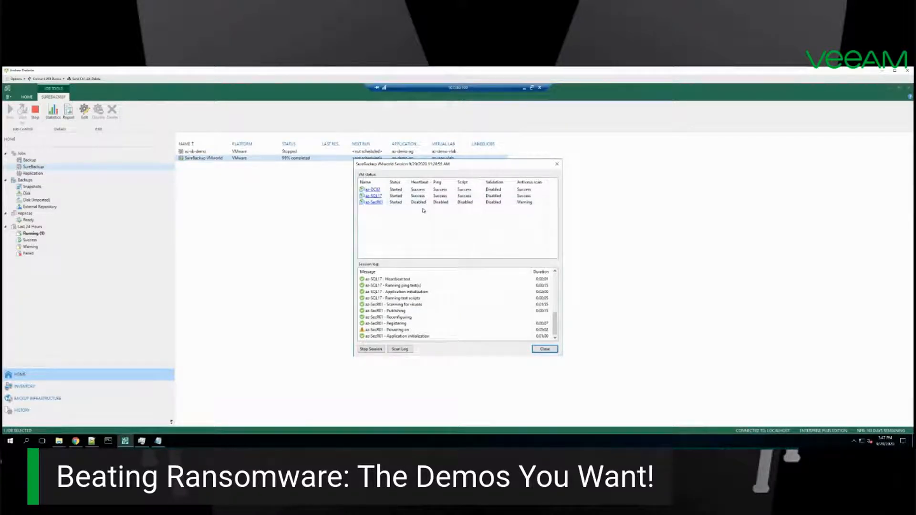
left_click(556, 297)
left_click_drag(556, 296, 556, 275)
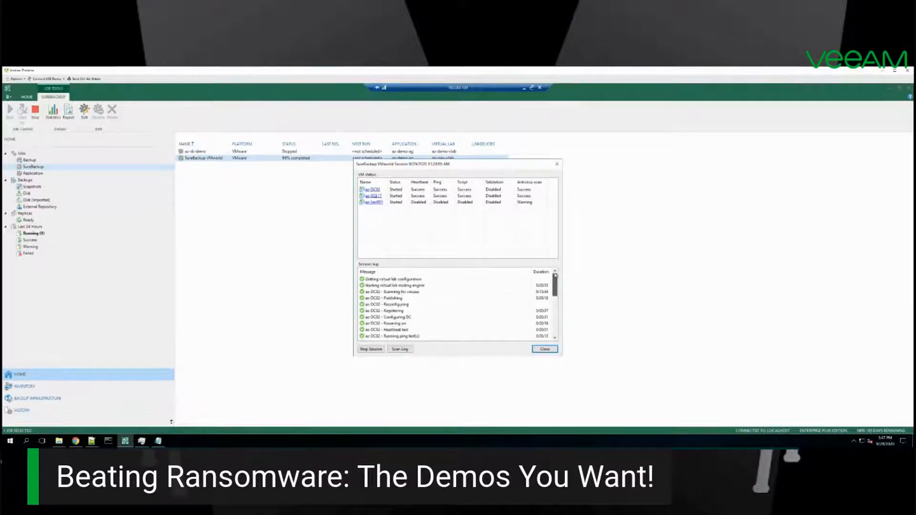
Step: Examine the log of the VM with the antivirus scan warning, including the detected threat on its C: volume, and close the session window
left_click(415, 202)
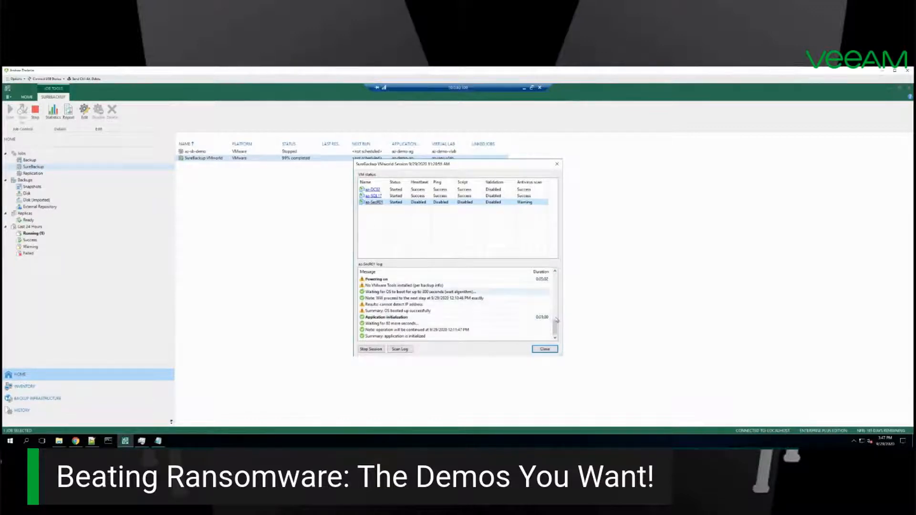
left_click_drag(556, 327, 557, 275)
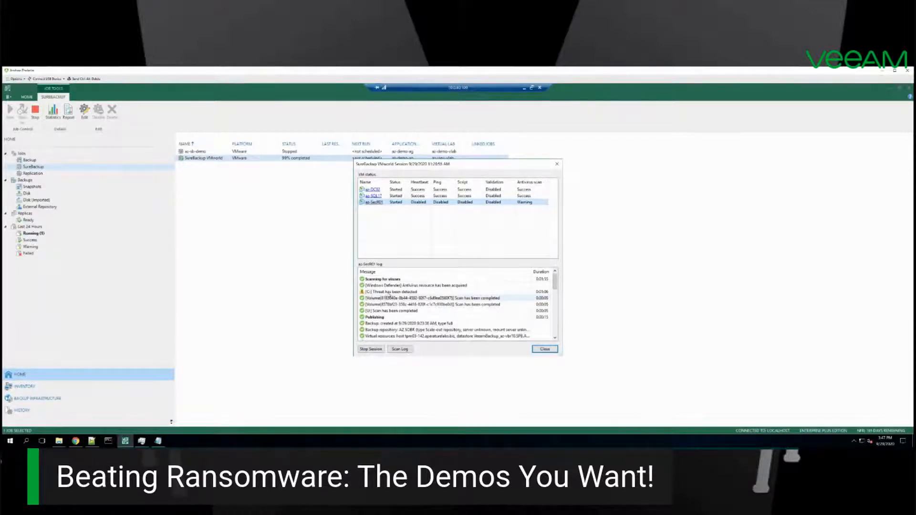
left_click(370, 291)
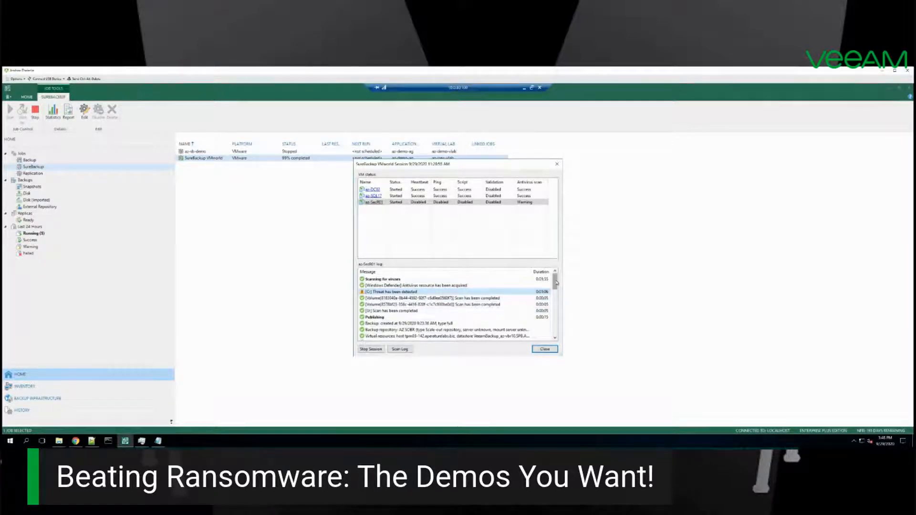
left_click_drag(557, 283, 556, 294)
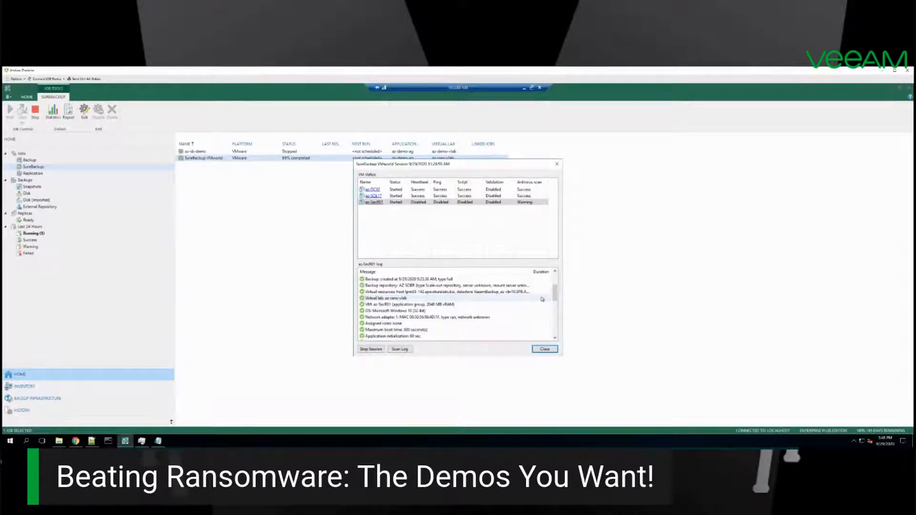
left_click(544, 349)
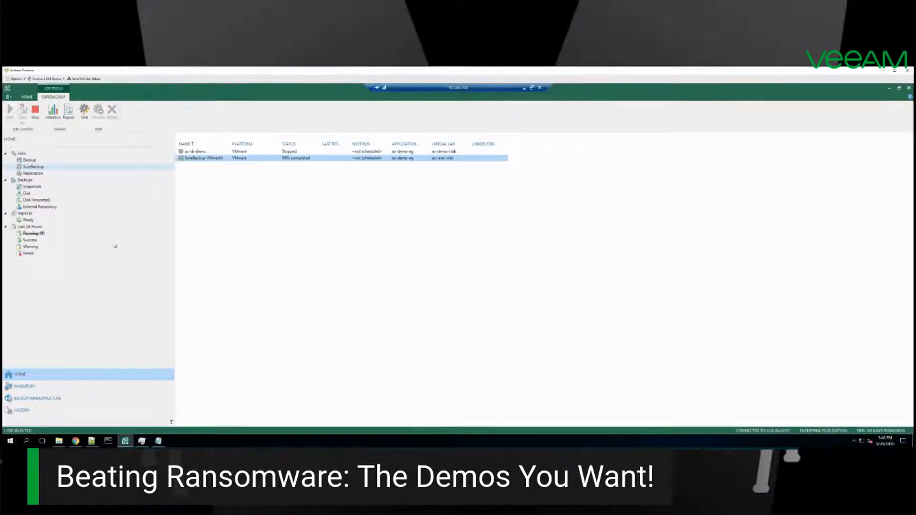
left_click(32, 399)
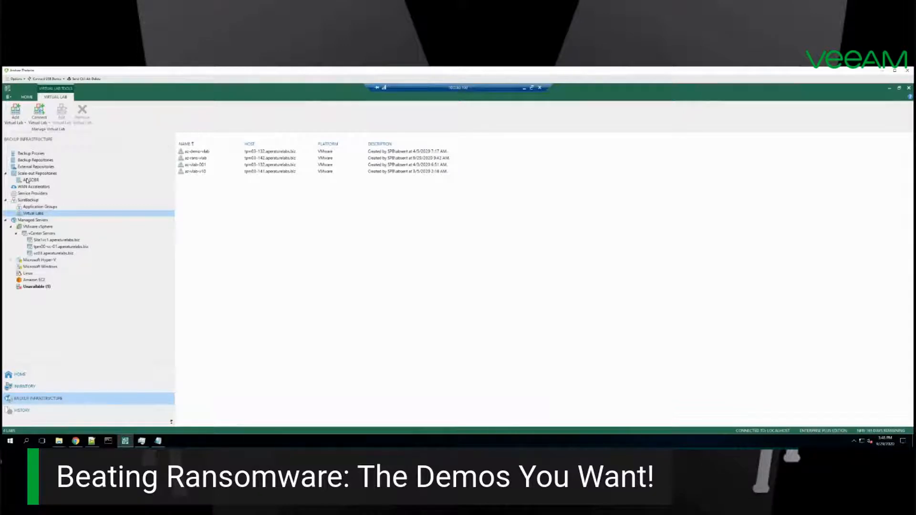
left_click(27, 378)
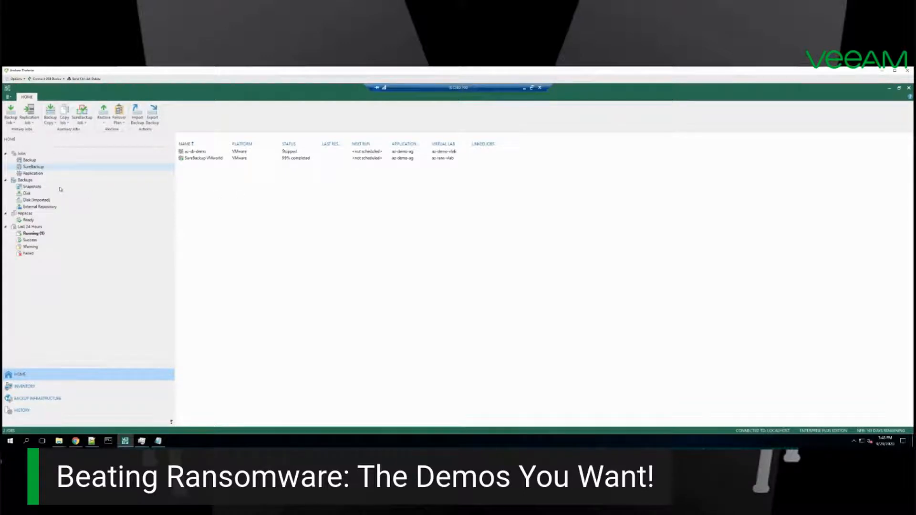
left_click(25, 386)
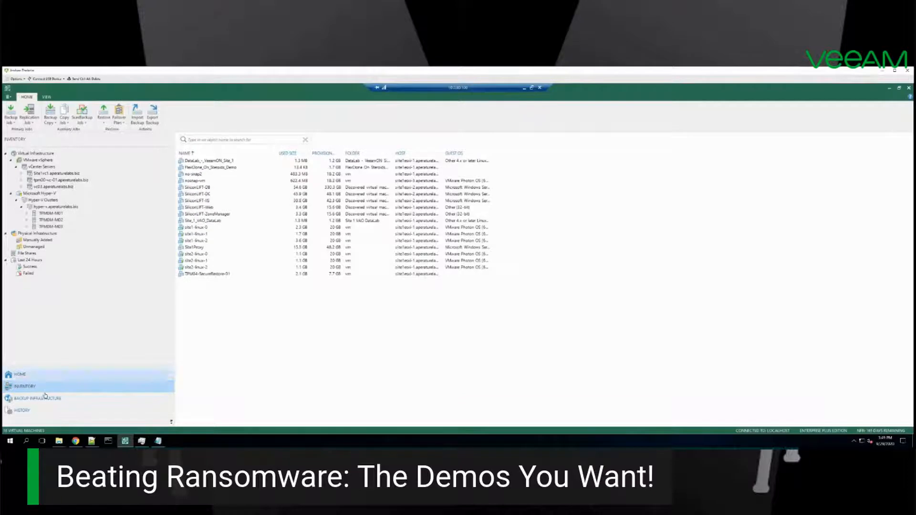
Step: Show the backup repositories in the backup infrastructure and select the Amazon S3 repository among them
left_click(44, 400)
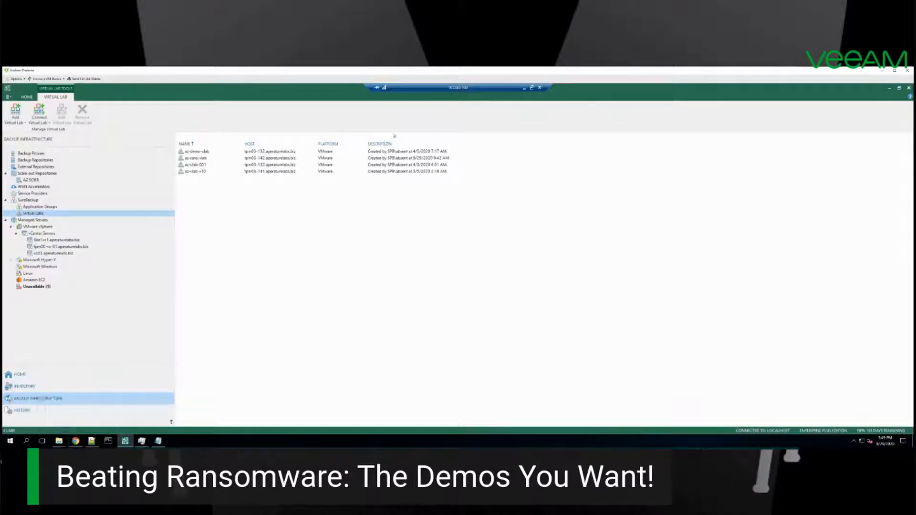
left_click(44, 160)
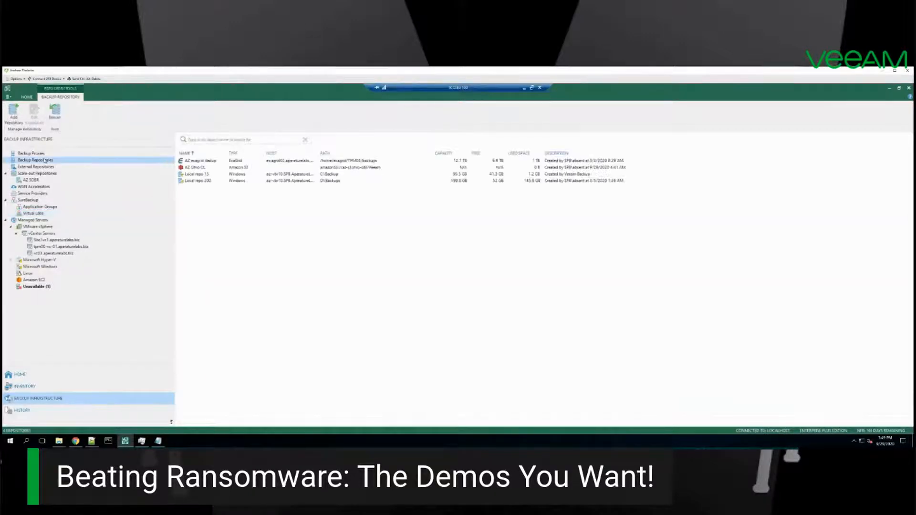
left_click(209, 169)
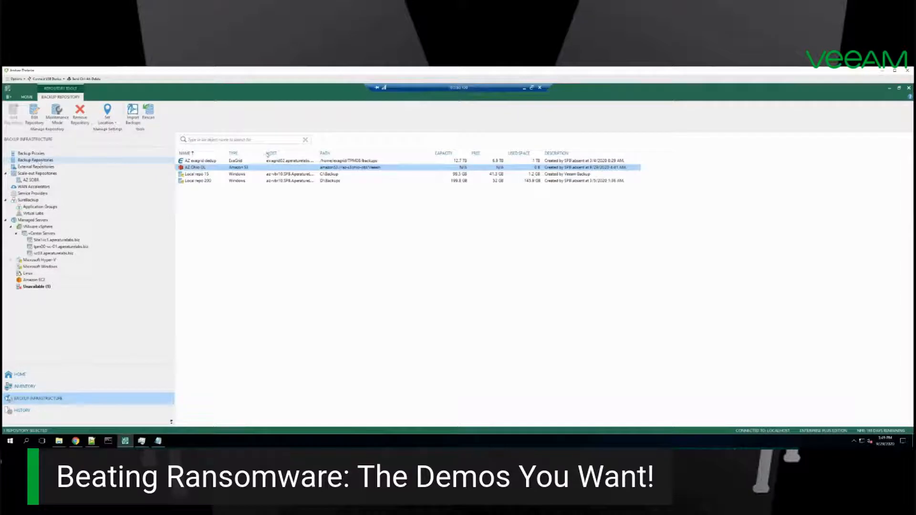
Step: Start adding a backup repository on Amazon S3 object storage, keeping the suggested name and description
left_click(37, 154)
left_click(37, 160)
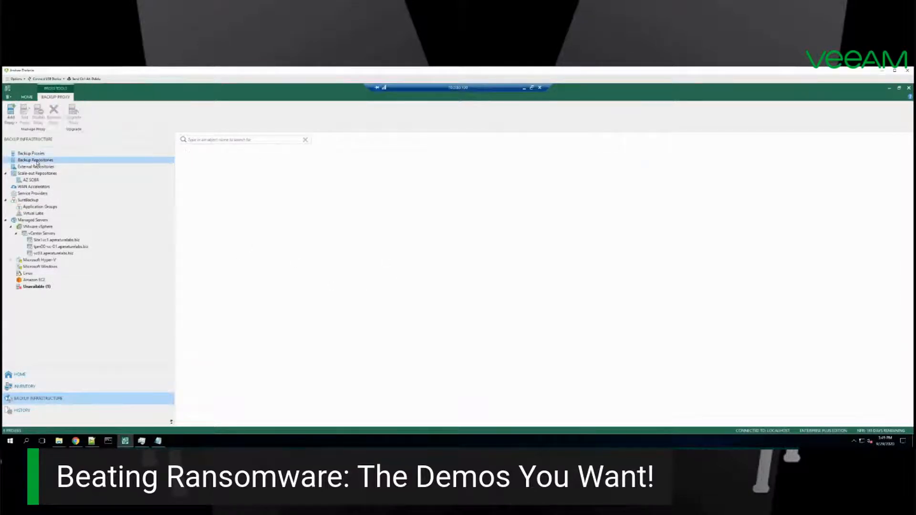
left_click(13, 114)
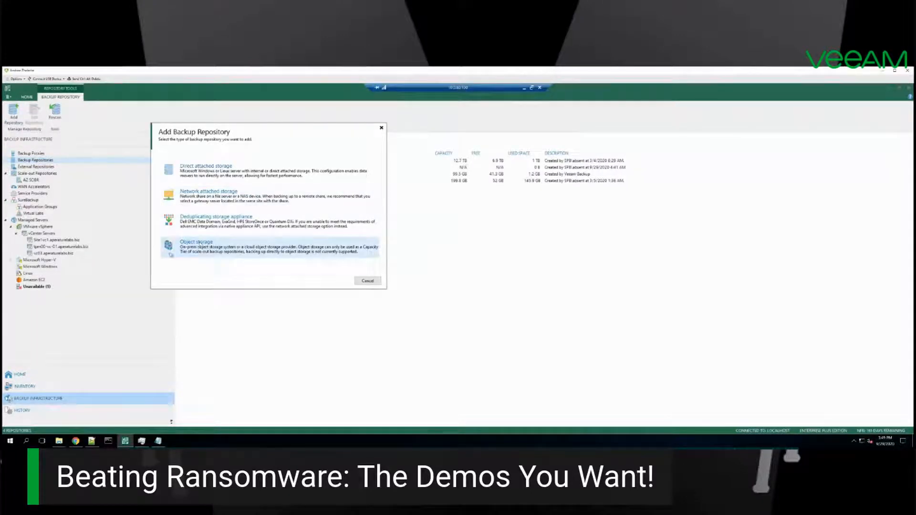
left_click(201, 250)
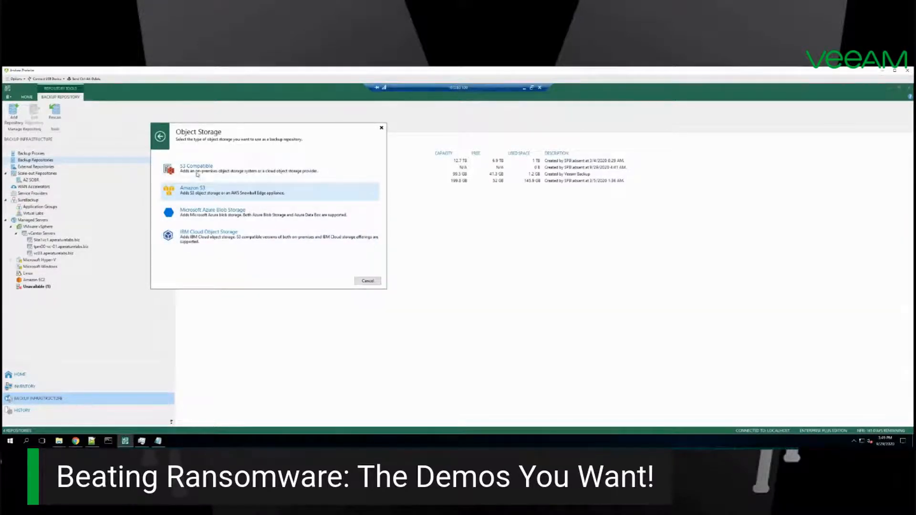
left_click(199, 192)
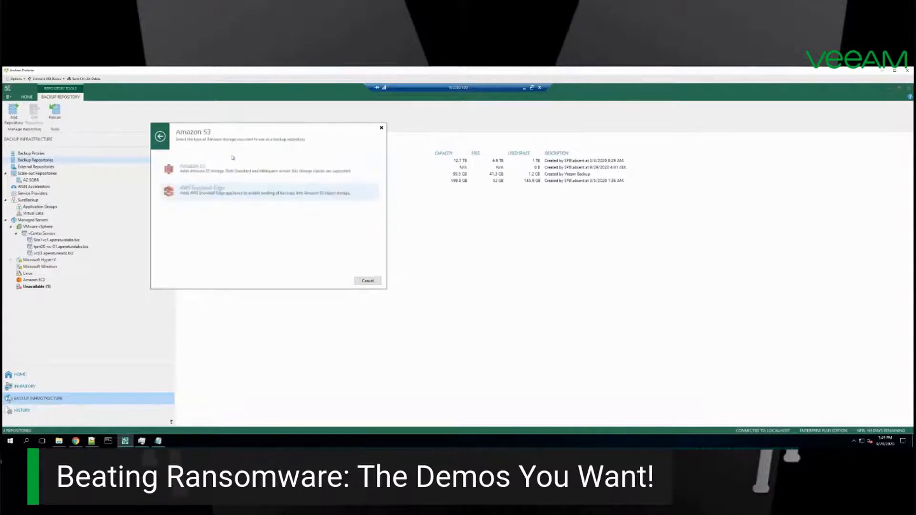
left_click(201, 169)
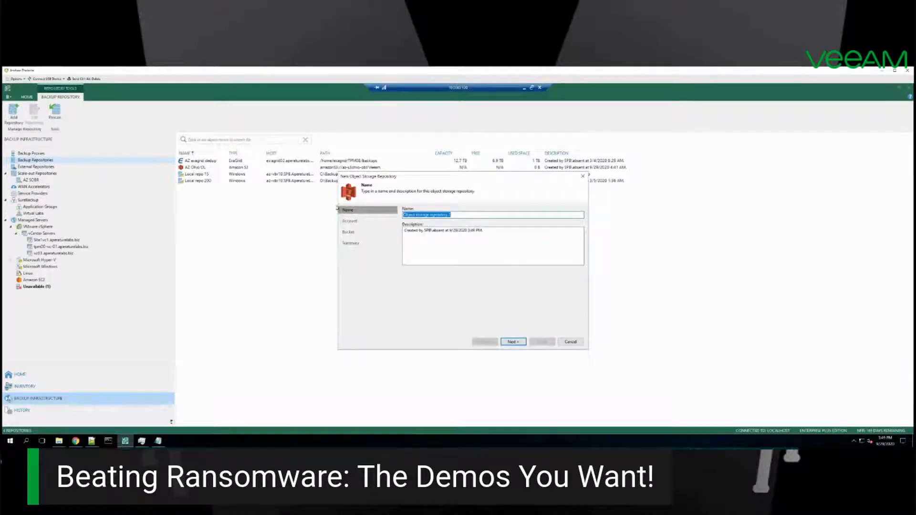
left_click(513, 342)
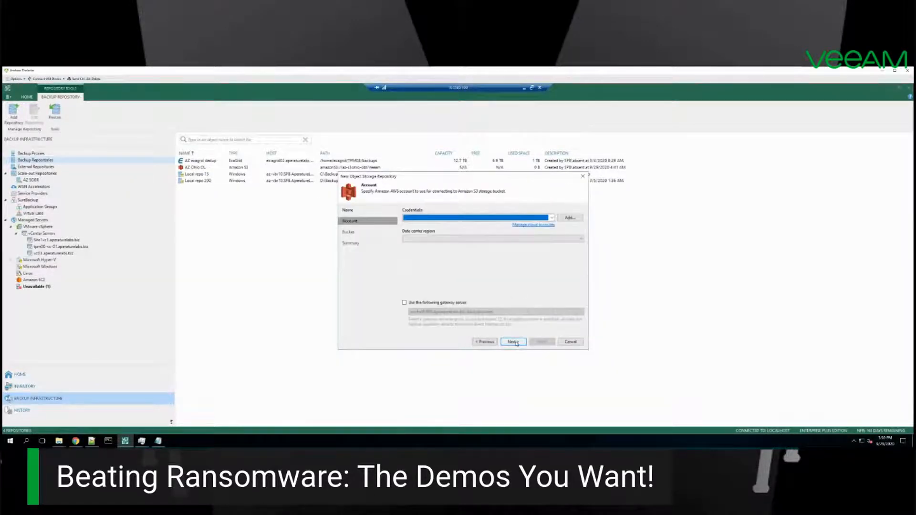
Step: Select the first stored AWS credentials and a data center region for the new repository, and proceed to its bucket settings
left_click(462, 218)
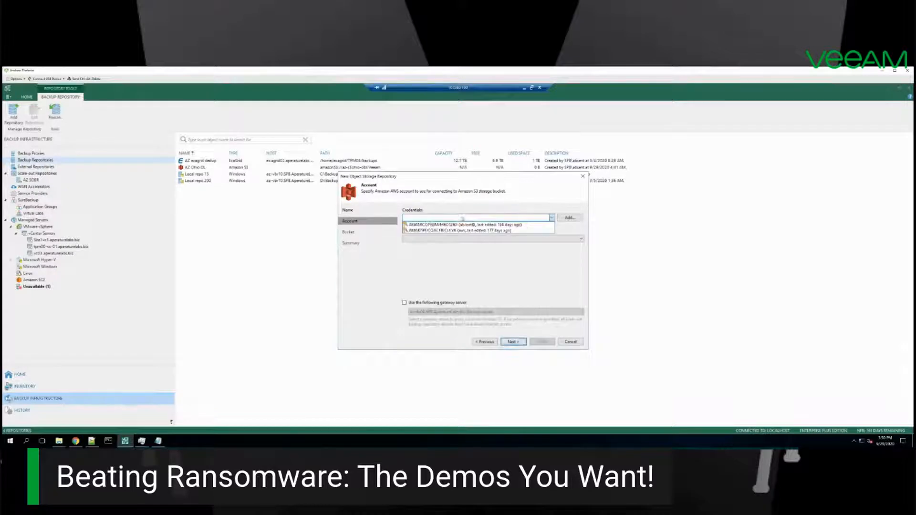
left_click(429, 224)
left_click(512, 342)
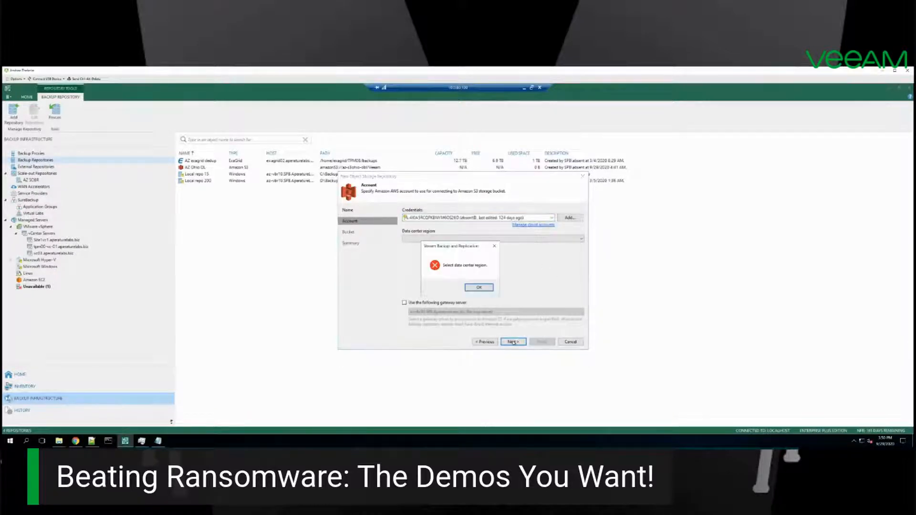
left_click(479, 287)
left_click(482, 239)
left_click(431, 249)
left_click(420, 240)
left_click(415, 247)
left_click(523, 344)
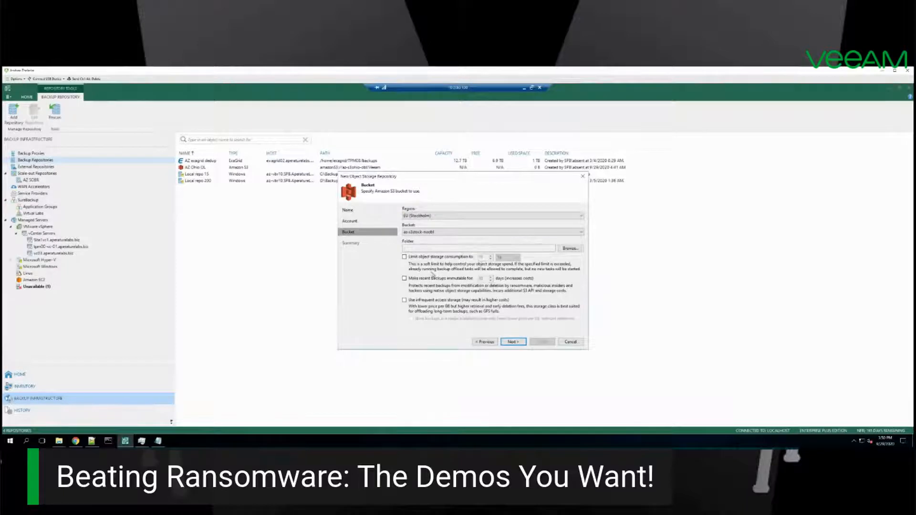
Step: Make recent backups immutable for 3 days in the new repository's bucket settings, and exit without applying the changes
left_click(407, 279)
double_click(481, 279)
mouse_move(478, 278)
left_mouse_down()
mouse_move(486, 280)
mouse_move(468, 280)
left_mouse_up()
left_click(485, 279)
left_click_drag(483, 278, 464, 280)
type("3")
left_click(571, 341)
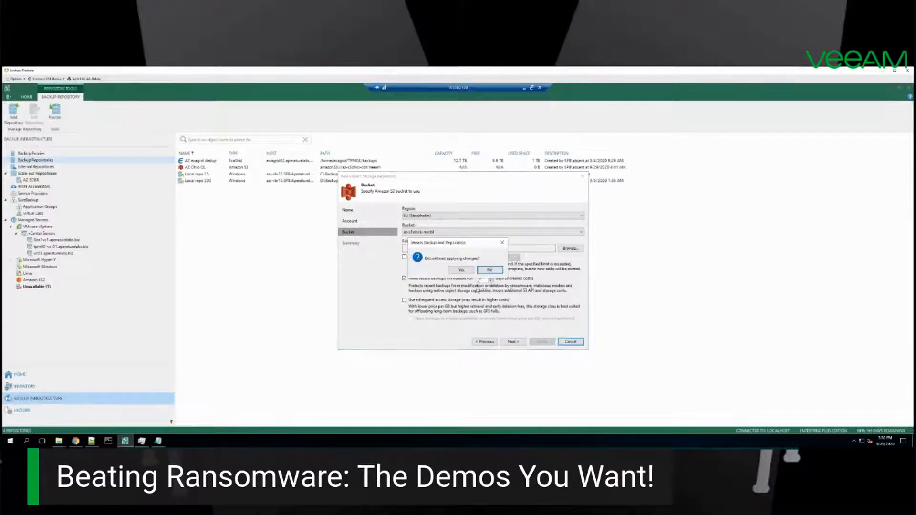
left_click(462, 270)
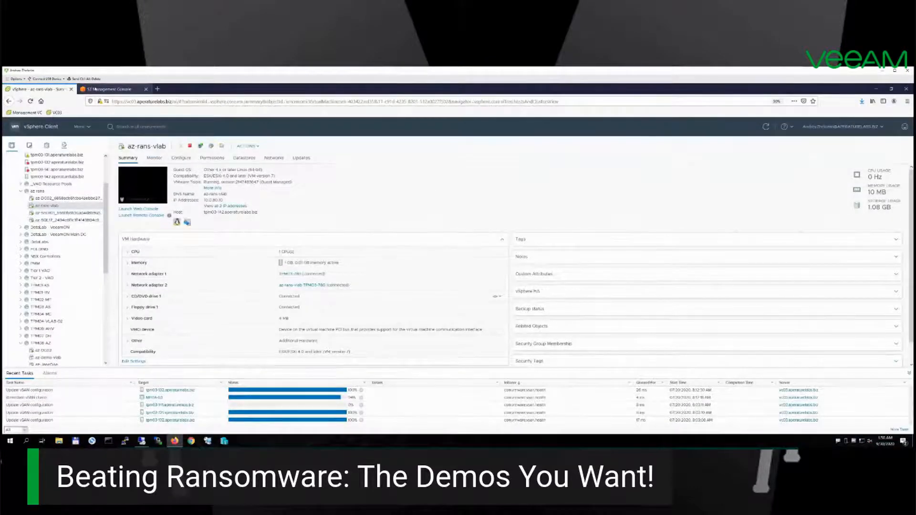
Step: Switch to the S3 Management Console and start a new bucket in US East (Ohio) with a name beginning with azdemo
left_click(109, 89)
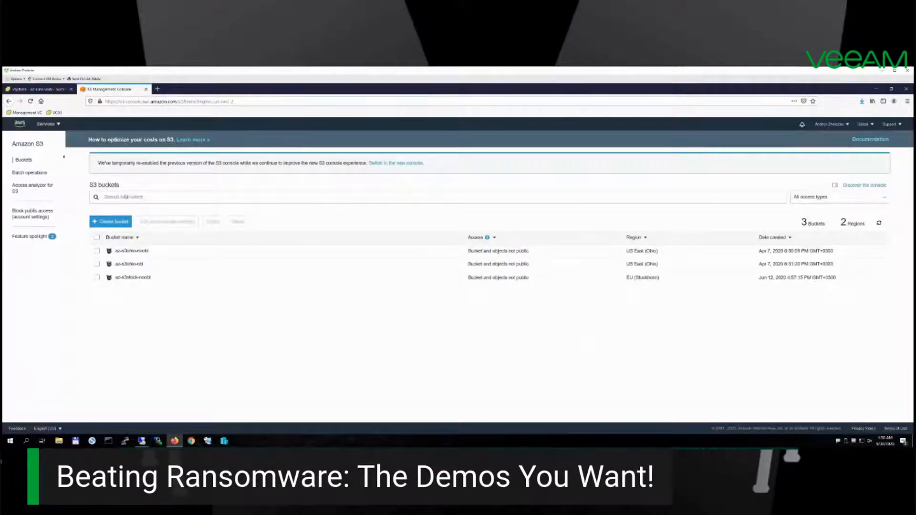
left_click(109, 223)
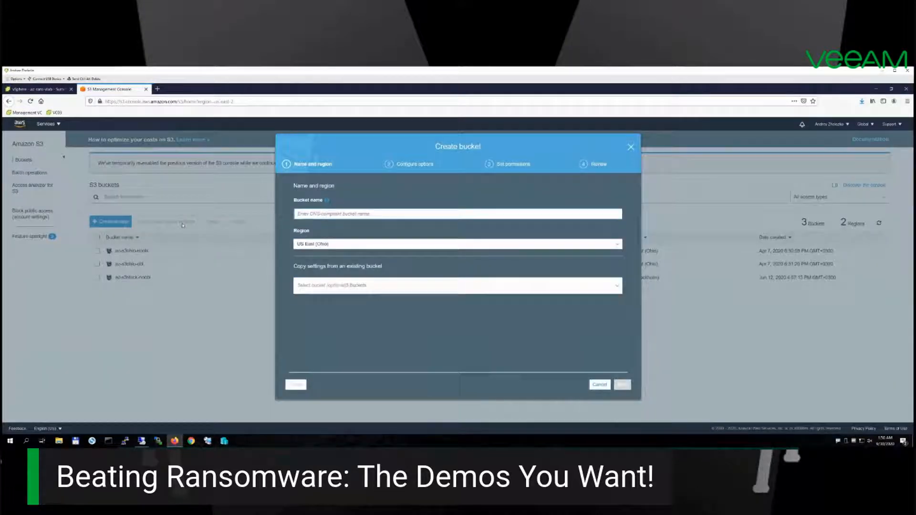
type("az-demo")
key("BackSpace")
key("BackSpace")
key("BackSpace")
key("BackSpace")
key("BackSpace")
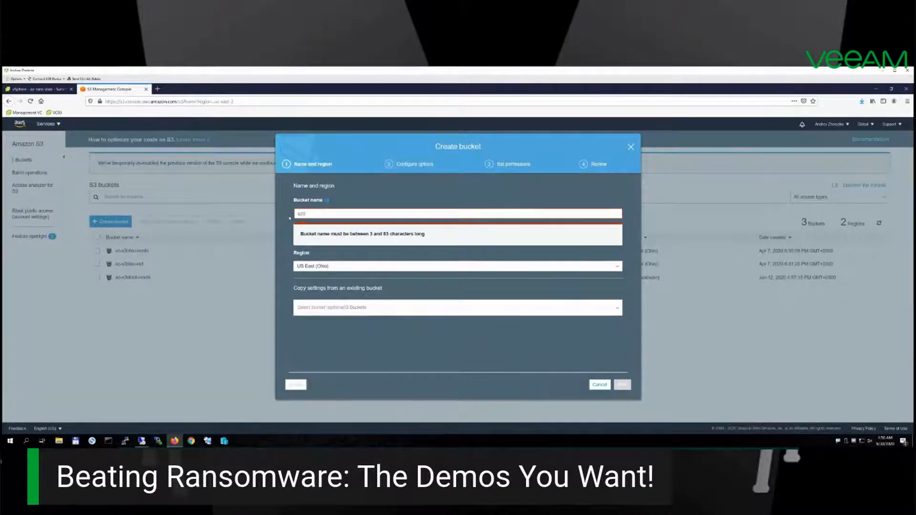
type("demostogal")
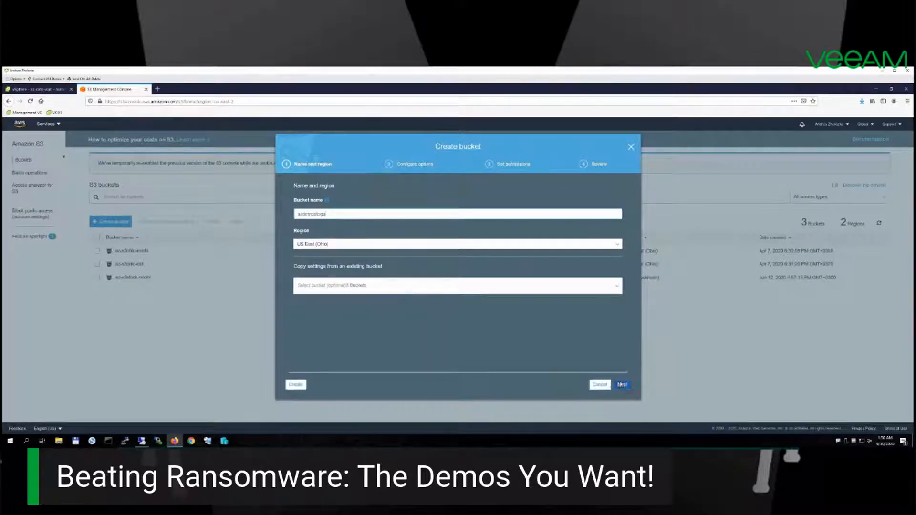
Step: Enable versioning and permanent object lock in the new bucket's options, and exit the setup without creating the bucket
left_click(622, 384)
left_click(296, 205)
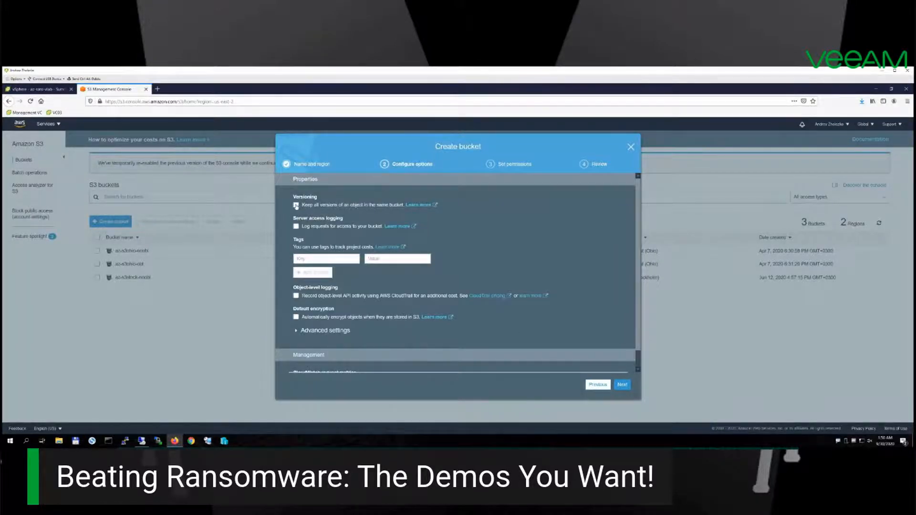
left_click(296, 332)
scroll(313, 301, "down", 2)
left_click(296, 313)
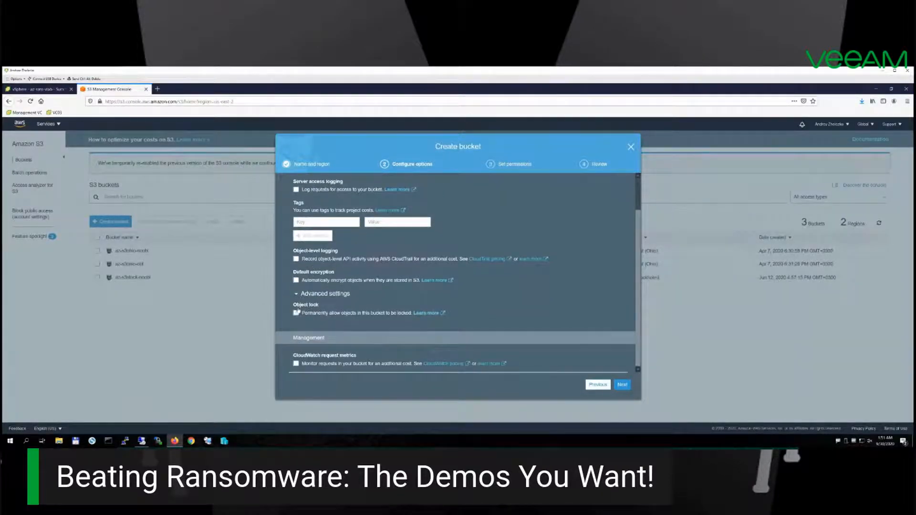
left_click_drag(325, 306, 301, 306)
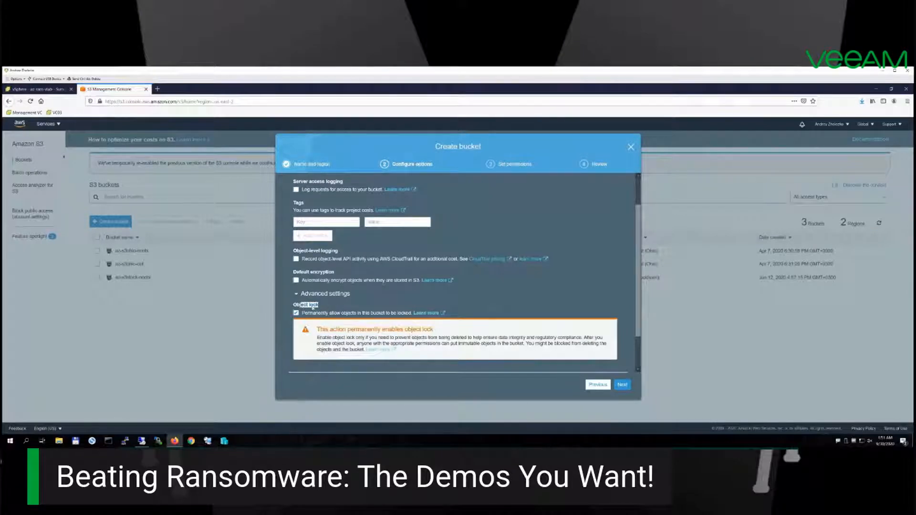
left_click(301, 305)
left_click_drag(318, 304, 295, 305)
left_click(630, 150)
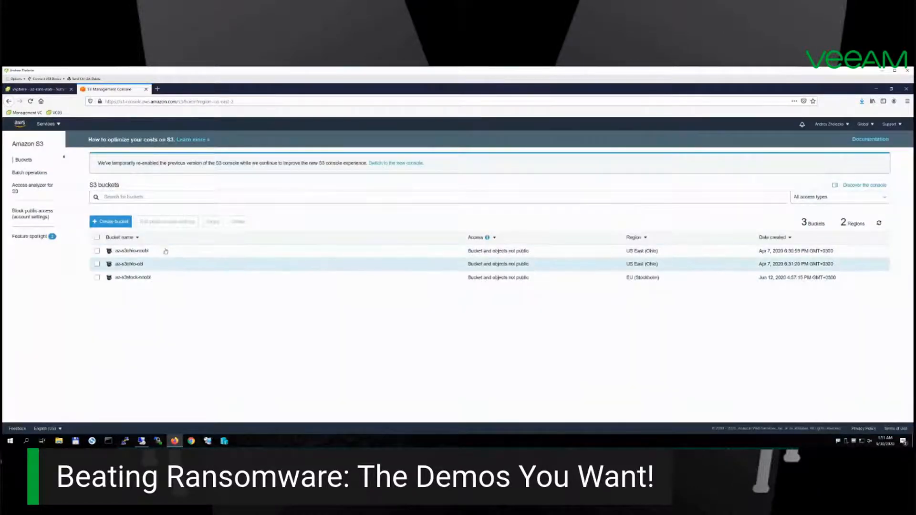
Step: Check the properties of the az-s3ohio-obl bucket, and switch to Veeam to view the AZ Ohio OL repository's bucket settings
left_click(158, 267)
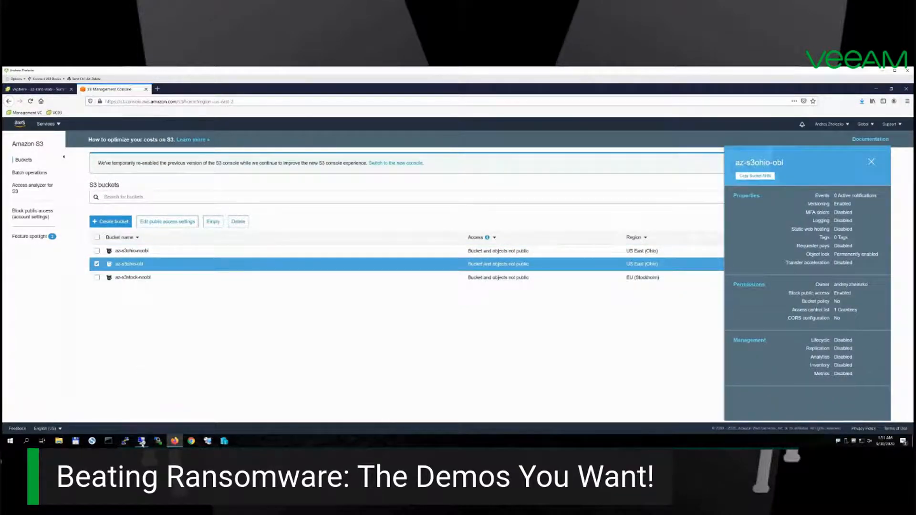
left_click(142, 443)
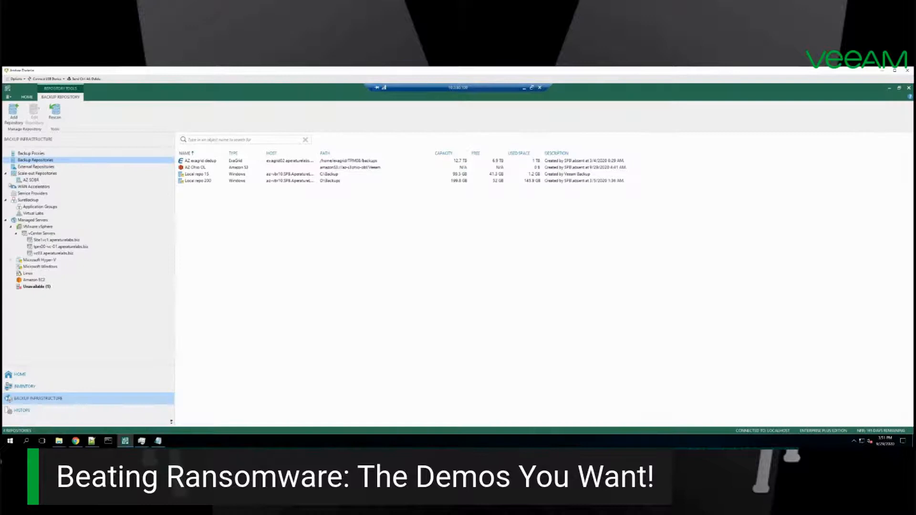
left_click(193, 168)
right_click(193, 168)
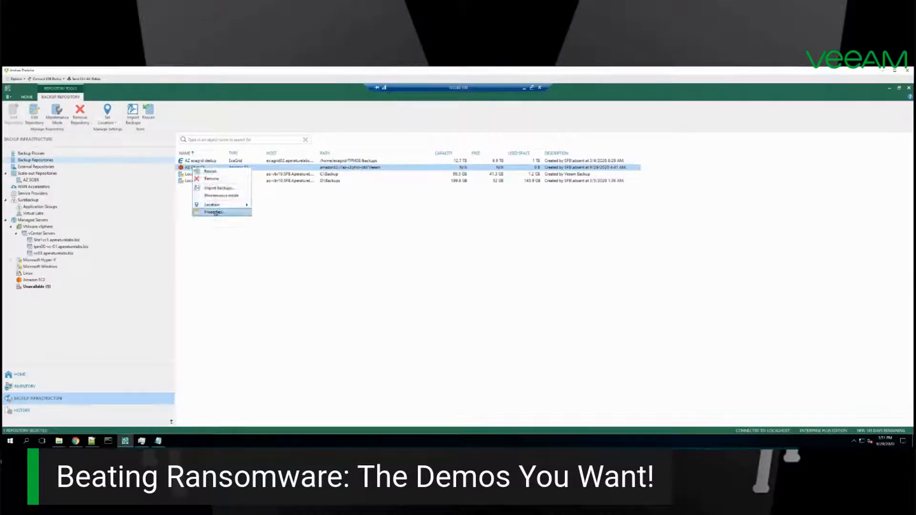
left_click(215, 212)
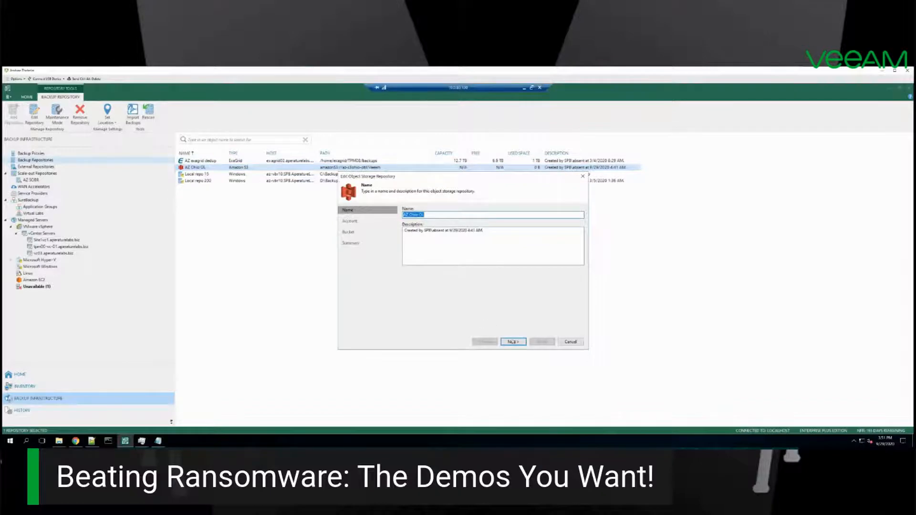
left_click(513, 342)
left_click(513, 343)
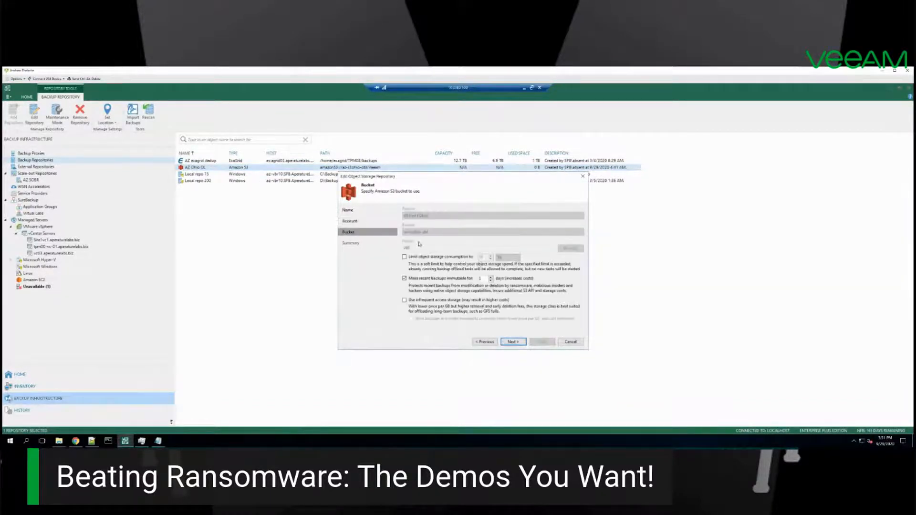
Step: Try to turn off immutability of recent backups for the AZ Ohio OL repository, and exit without applying the changes
left_click(405, 279)
left_click(514, 342)
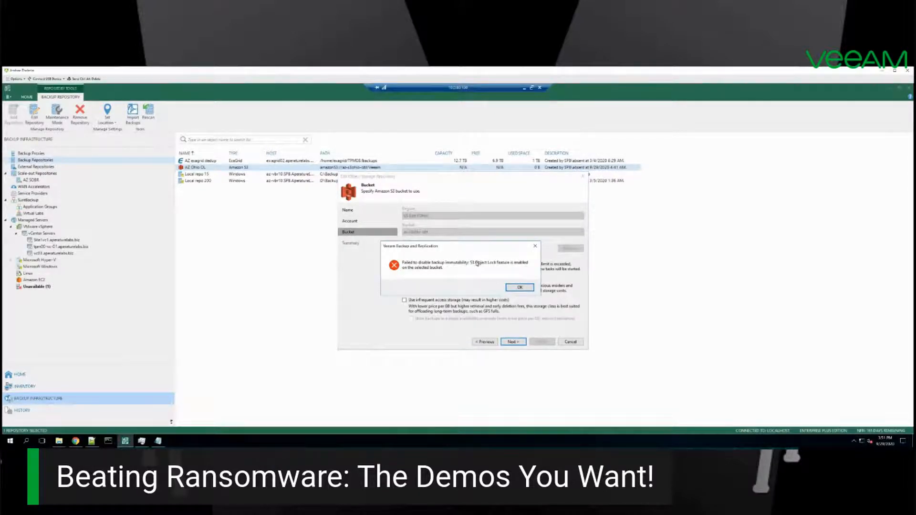
left_click(518, 289)
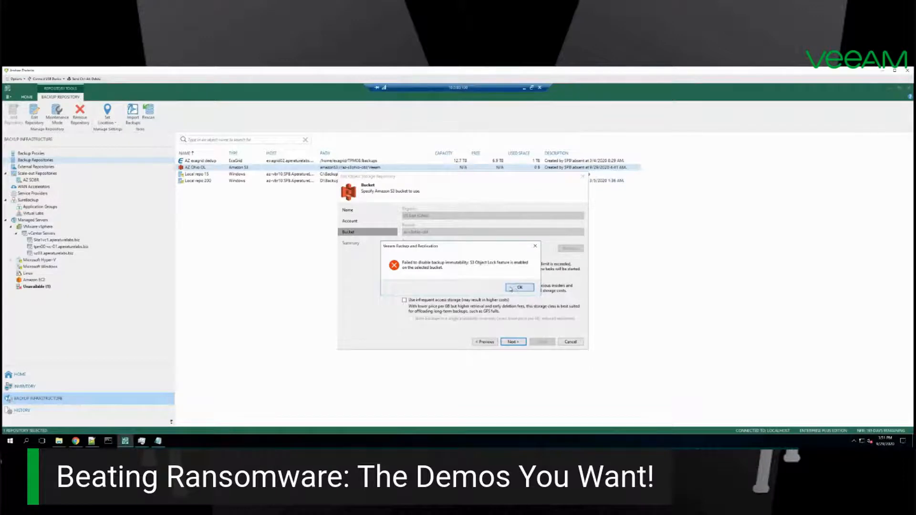
left_click(567, 342)
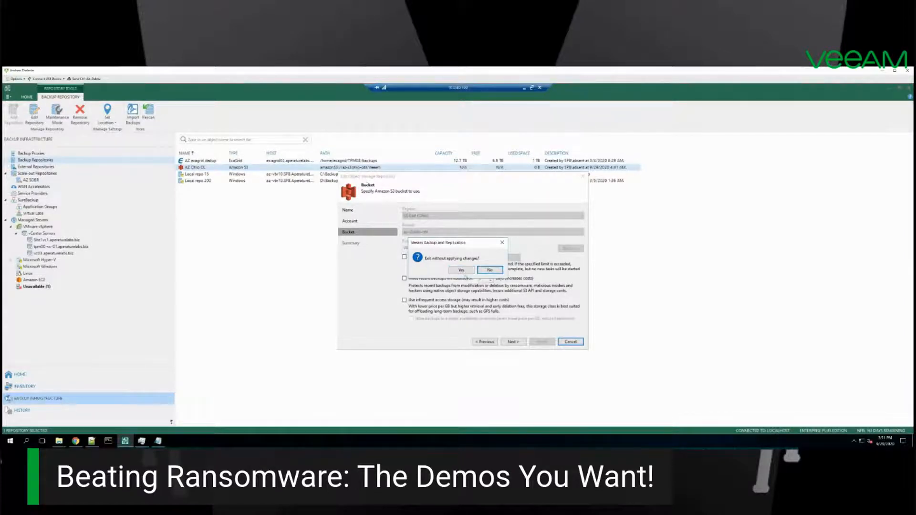
left_click(461, 270)
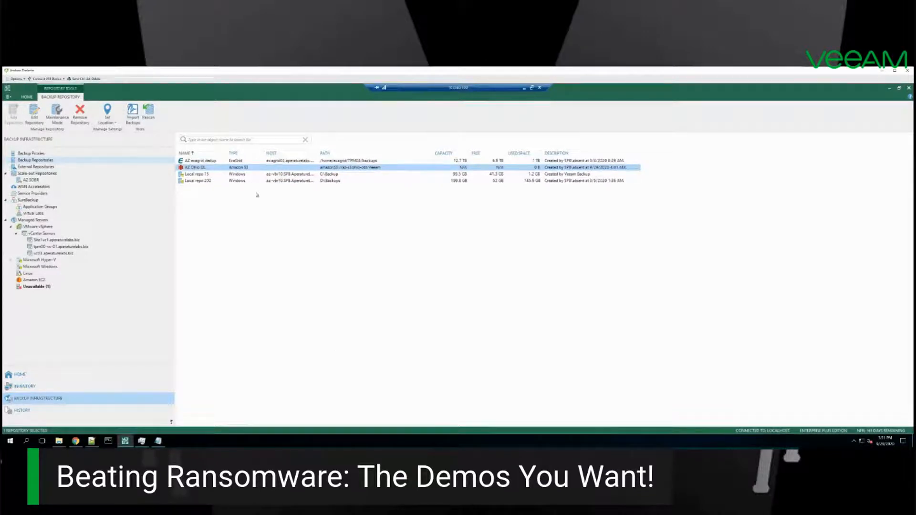
Step: Open the AZ SOBR scale-out repository for editing and review its performance tier extents
left_click(30, 181)
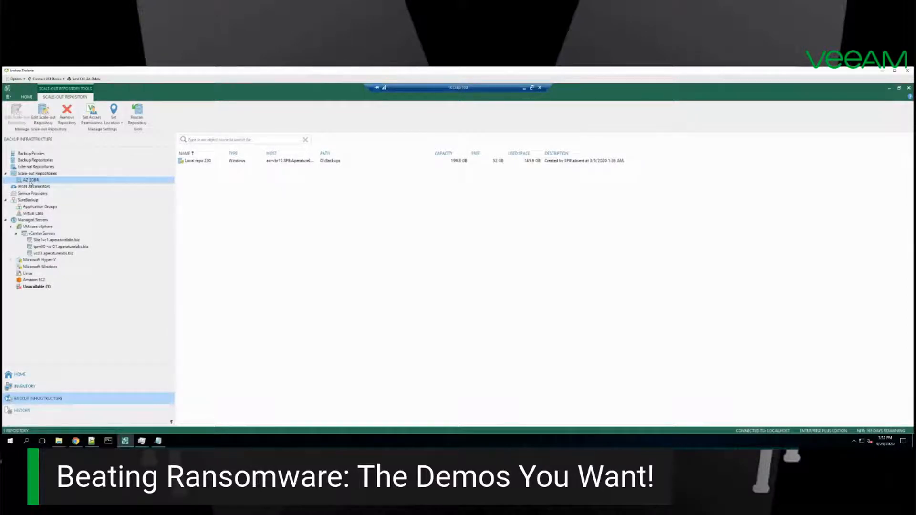
right_click(31, 184)
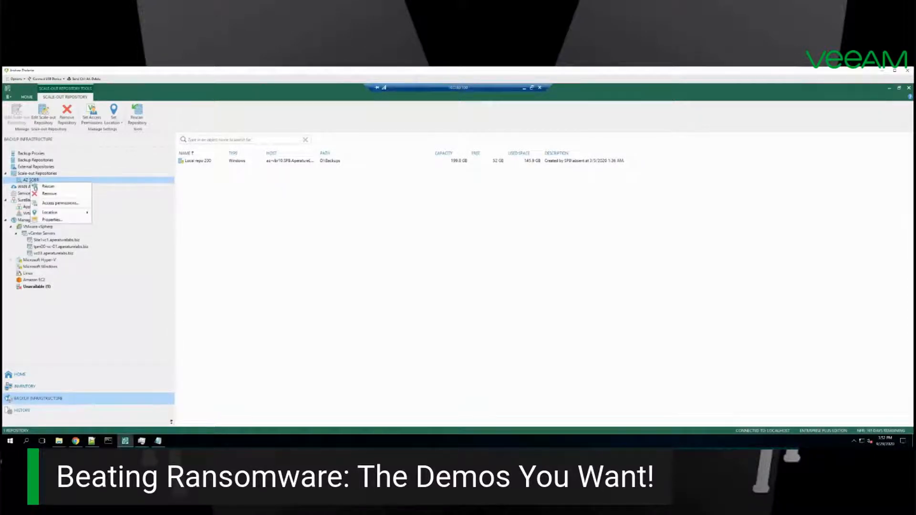
left_click(51, 220)
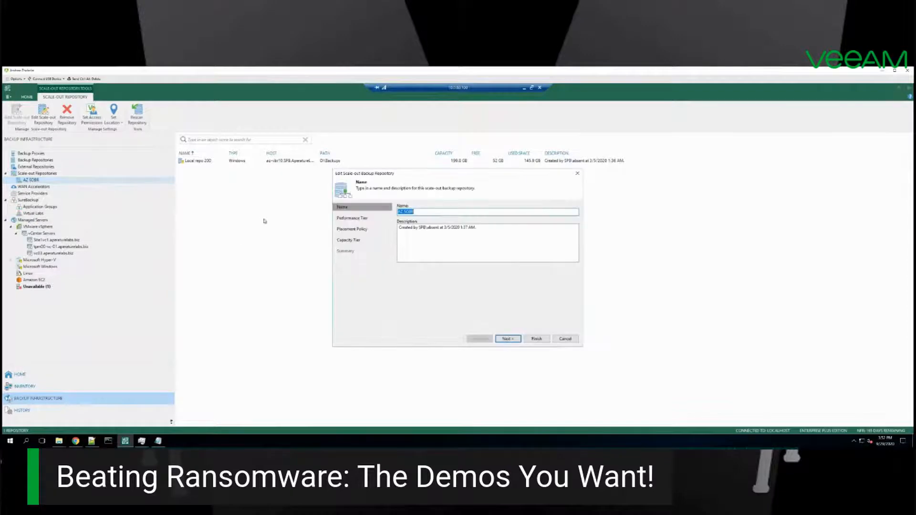
left_click(348, 219)
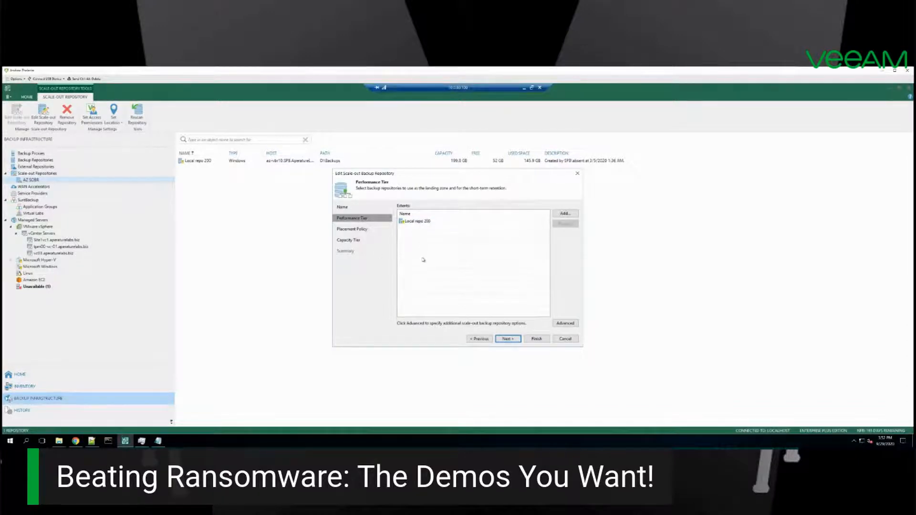
Step: Extend AZ SOBR's capacity tier with the AZ Ohio OL object storage, and turn off moving aged backups beyond the operational restore window
left_click(348, 241)
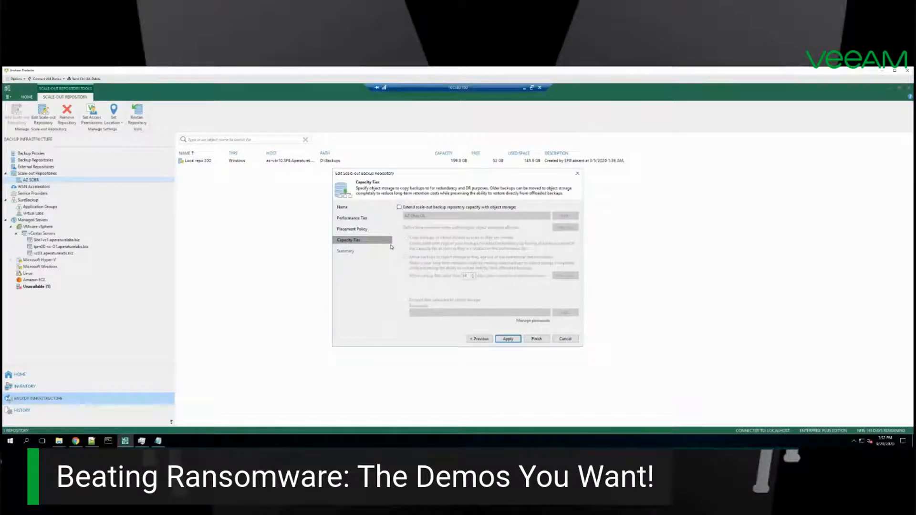
left_click(408, 209)
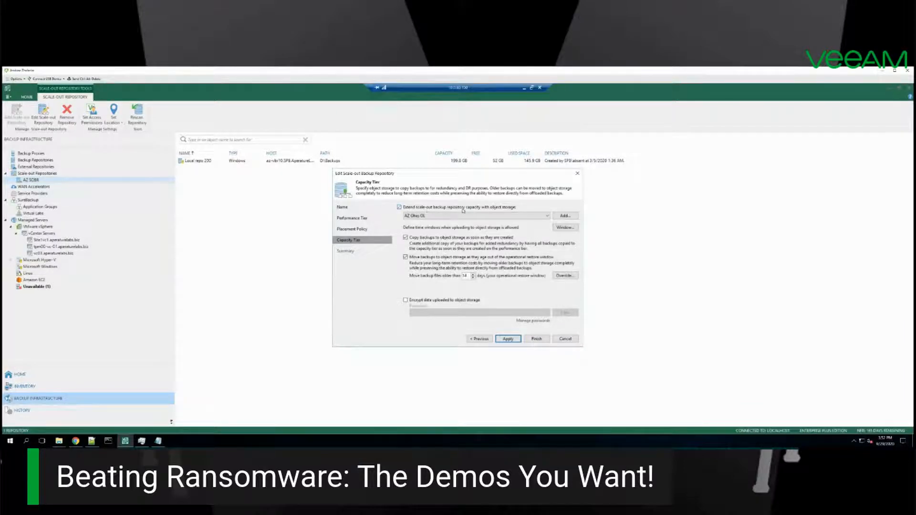
left_click(463, 215)
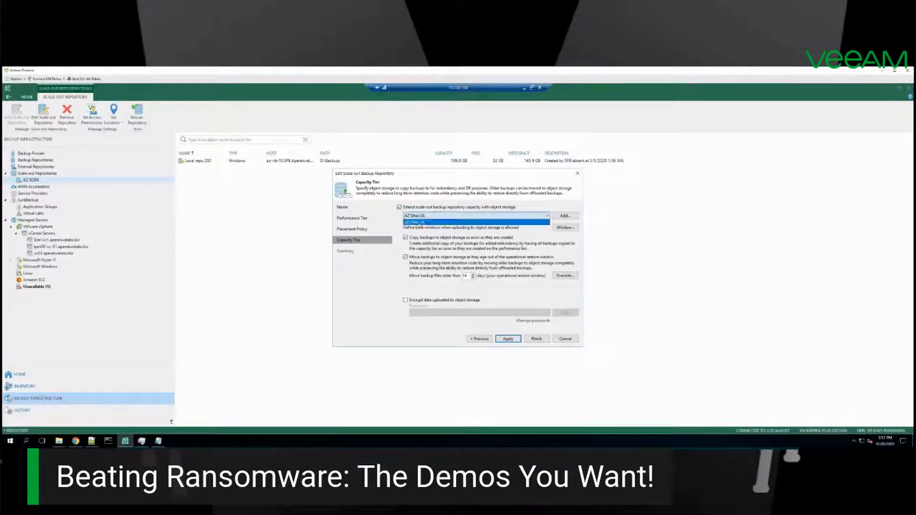
left_click(418, 222)
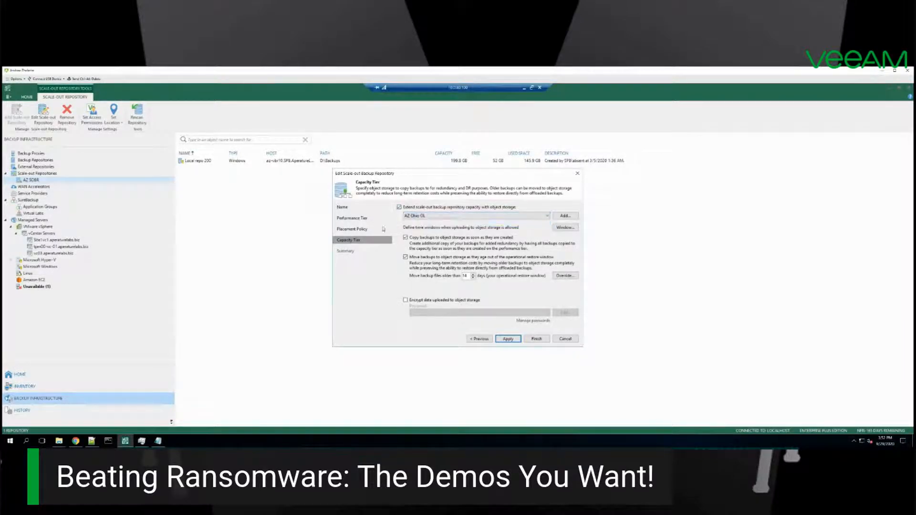
left_click(406, 257)
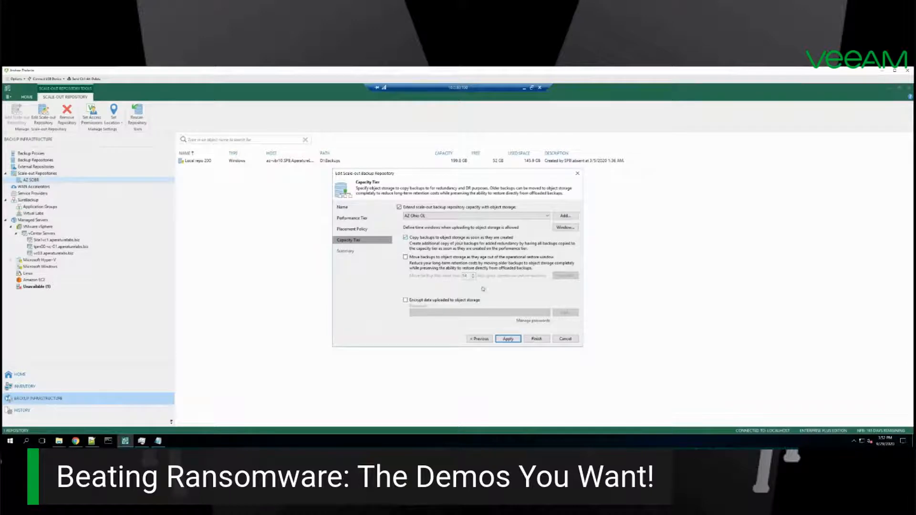
Step: Apply the AZ SOBR changes with only the latest backup chains copied to object storage, and close the offload log
left_click(507, 338)
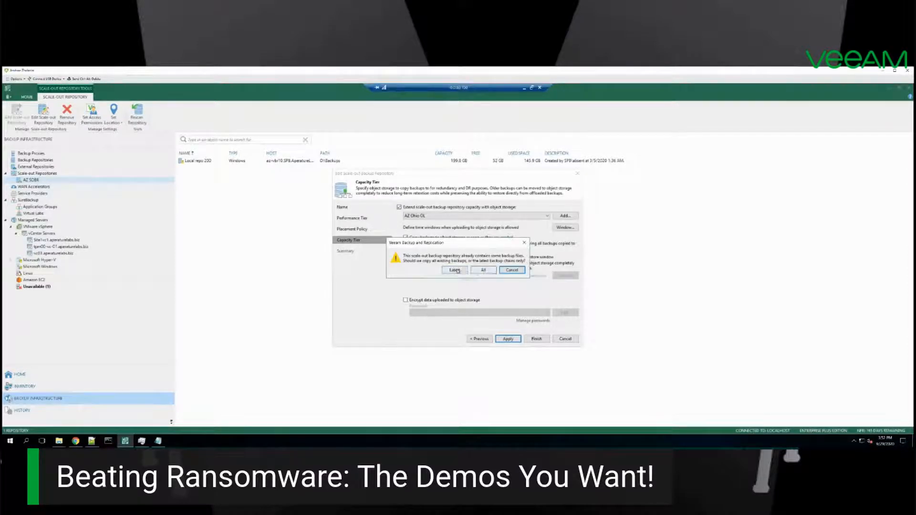
left_click(454, 270)
left_click(535, 340)
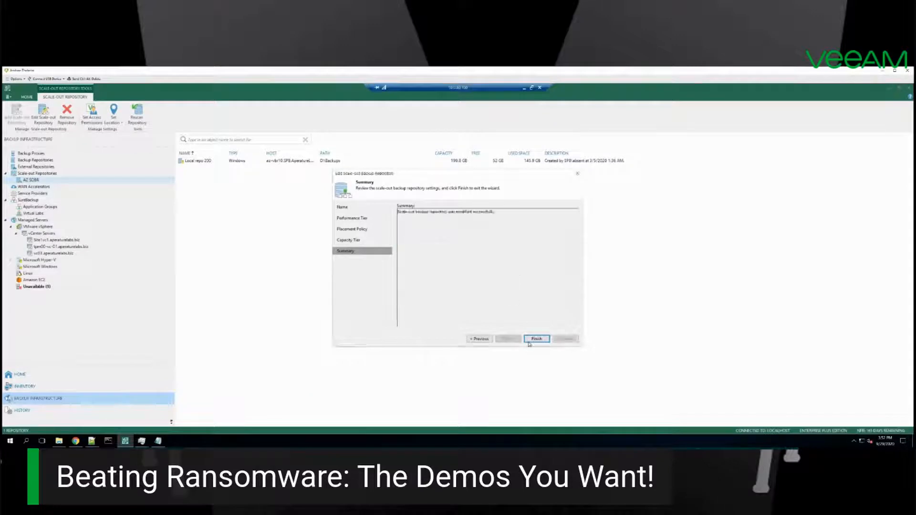
left_click(533, 339)
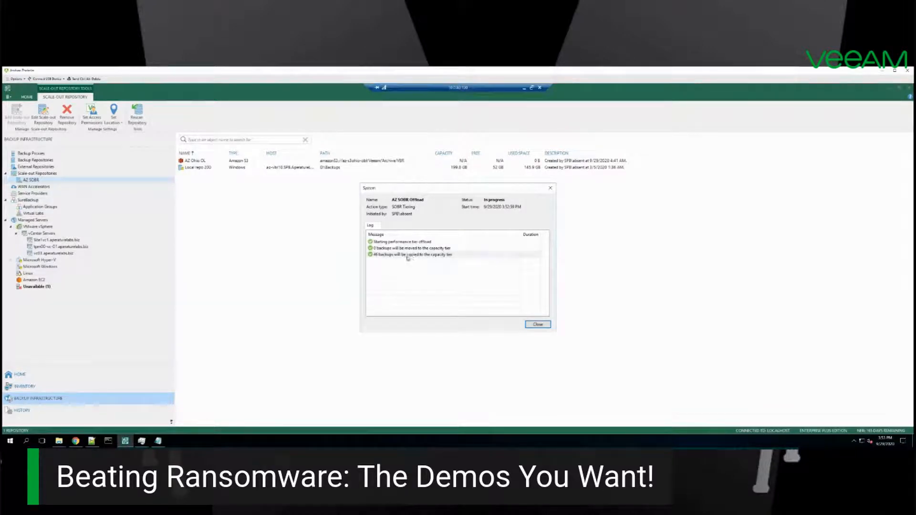
left_click(379, 256)
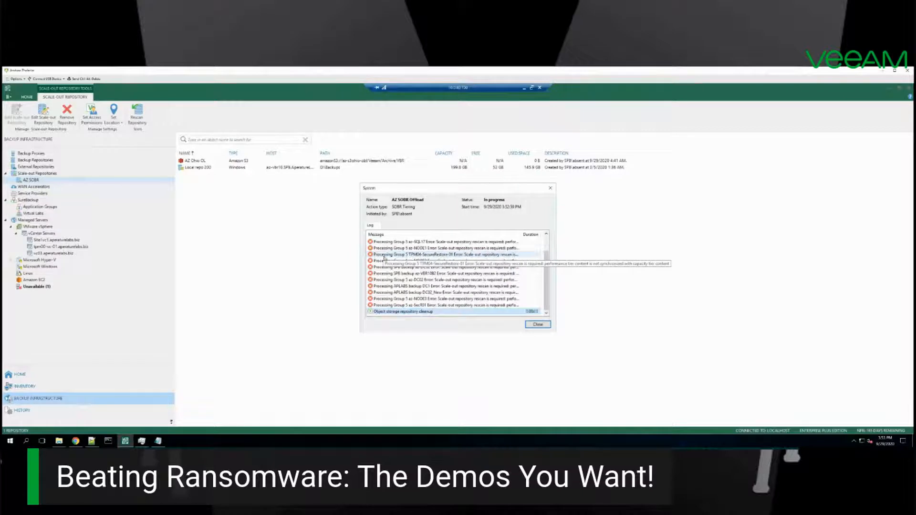
left_click(532, 325)
left_click(21, 375)
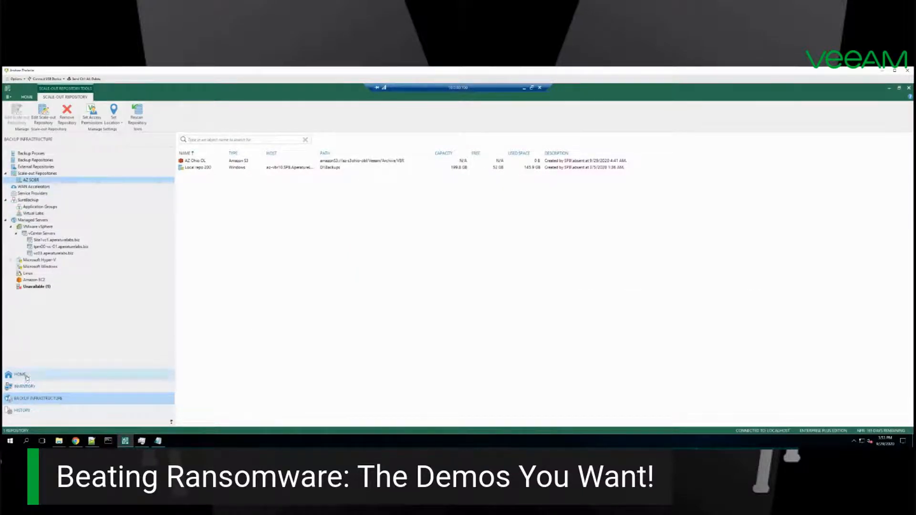
left_click(18, 153)
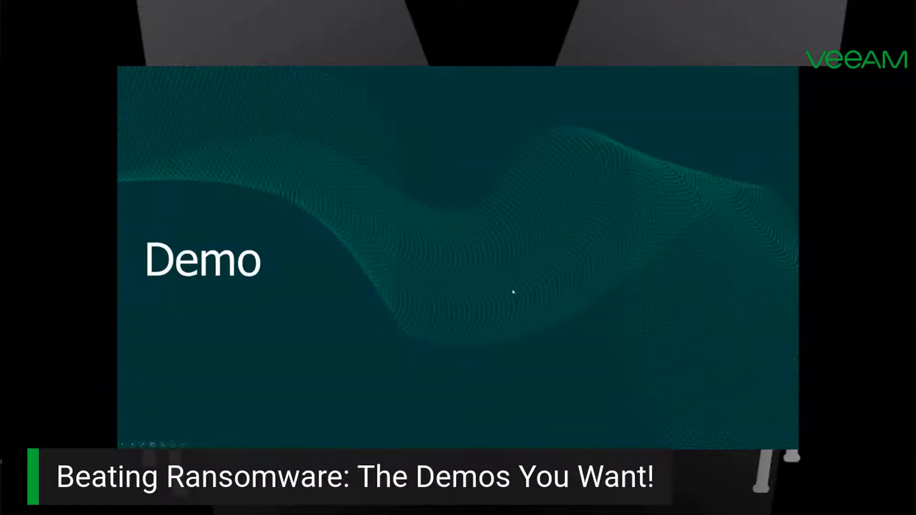
key("Right")
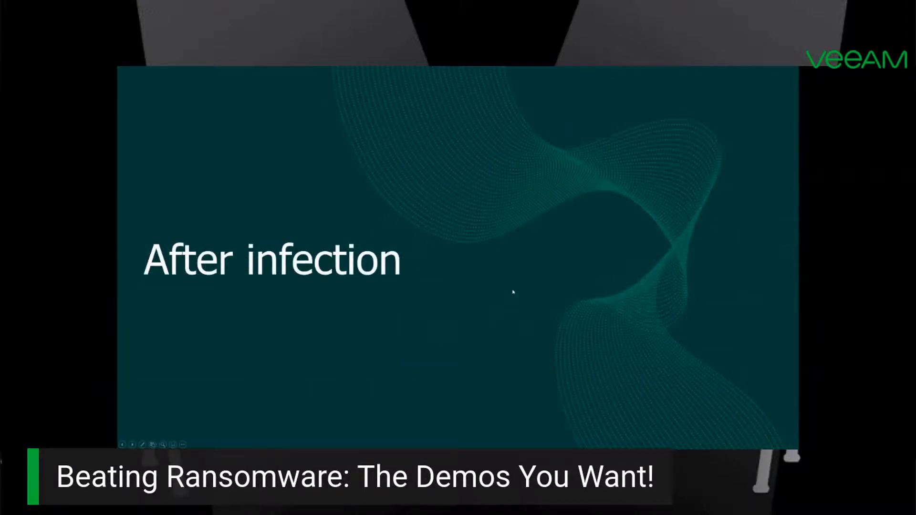
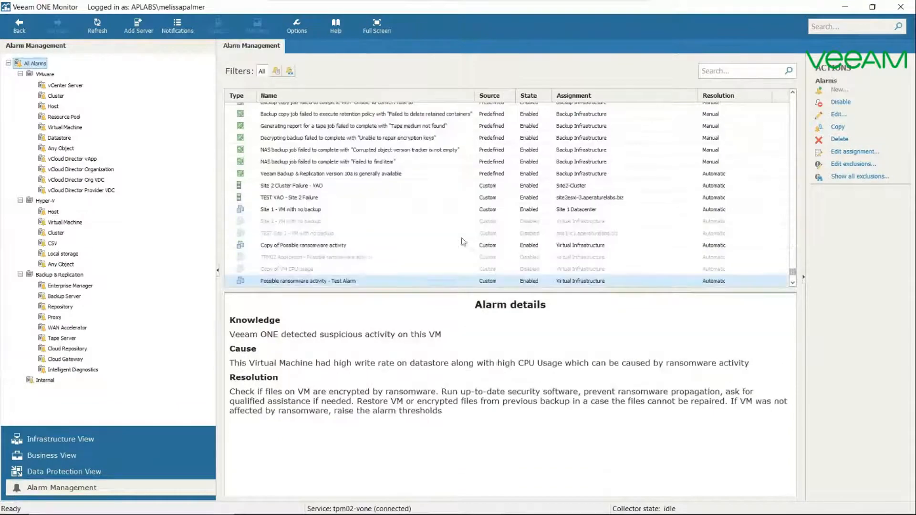
Step: Search the alarm list for "ransom" and open the predefined virtual machine alarm Possible ransomware activity for editing
left_click(727, 69)
type("ransom")
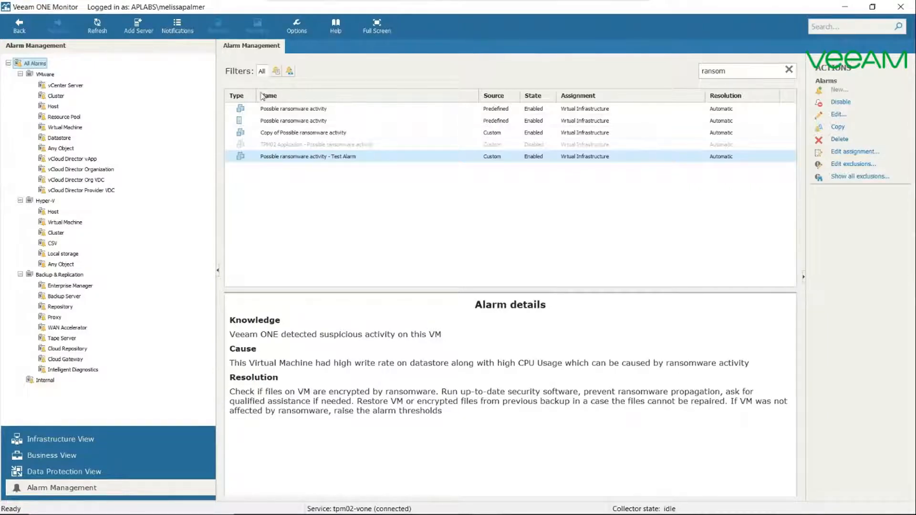
left_click(284, 109)
right_click(284, 109)
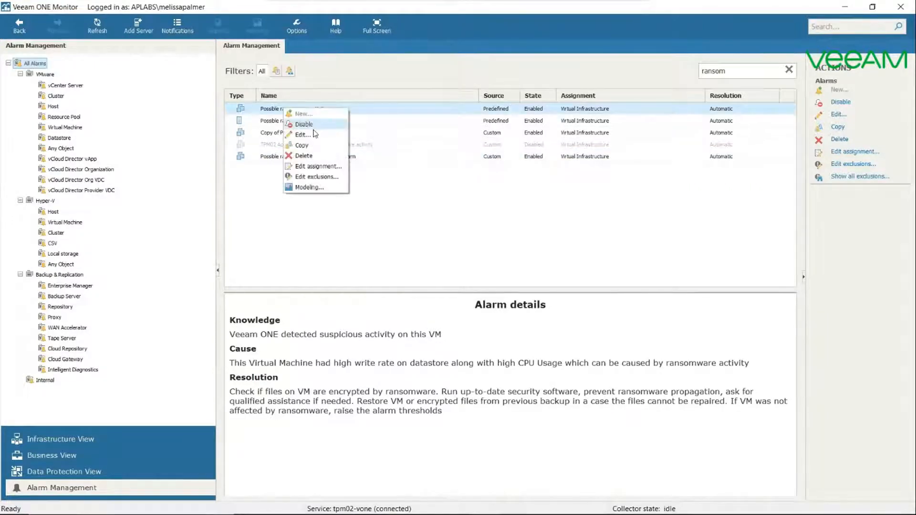
left_click(373, 106)
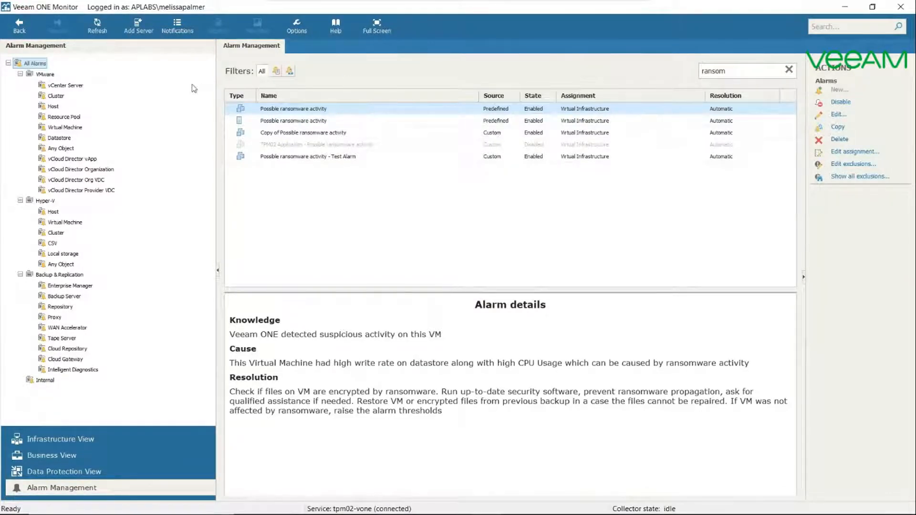
right_click(353, 115)
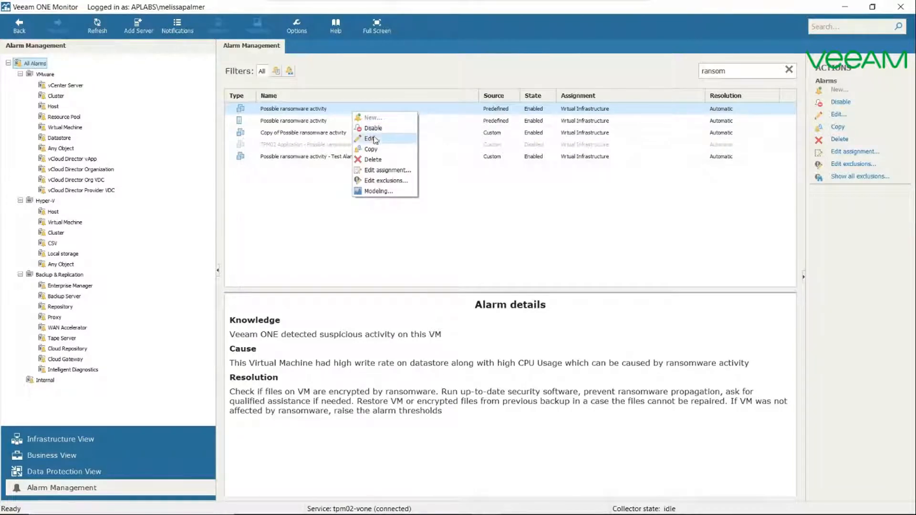
left_click(374, 139)
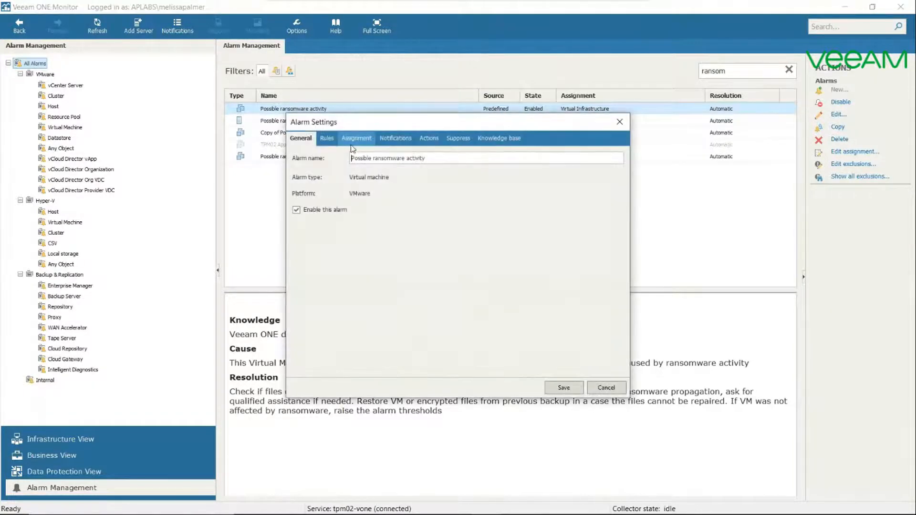
Step: Review the ransomware alarm's CPU, datastore write and network transmit rules, along with the objects it is assigned to
left_click(326, 139)
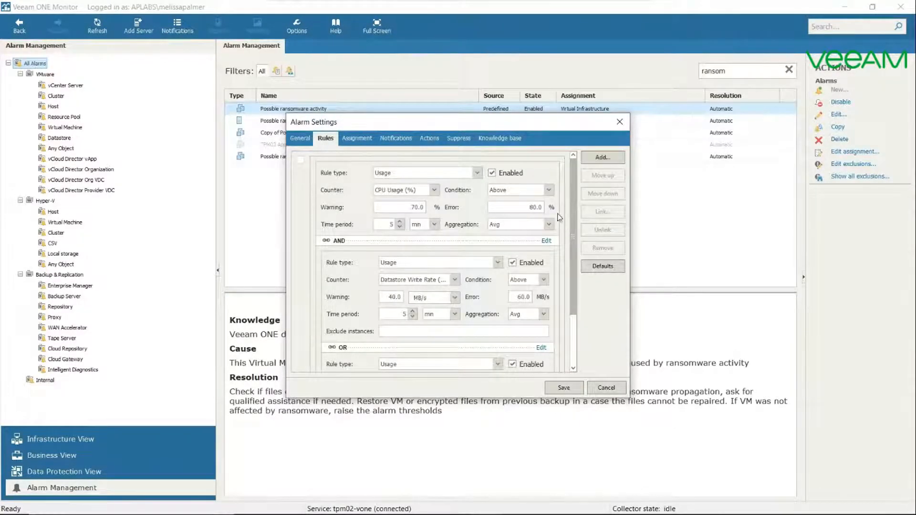
left_click_drag(575, 198, 575, 252)
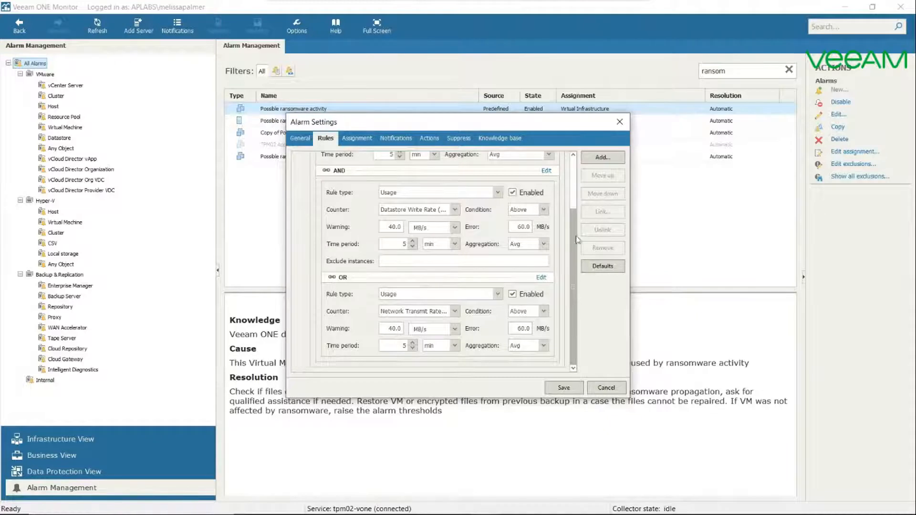
left_click_drag(572, 225, 572, 225)
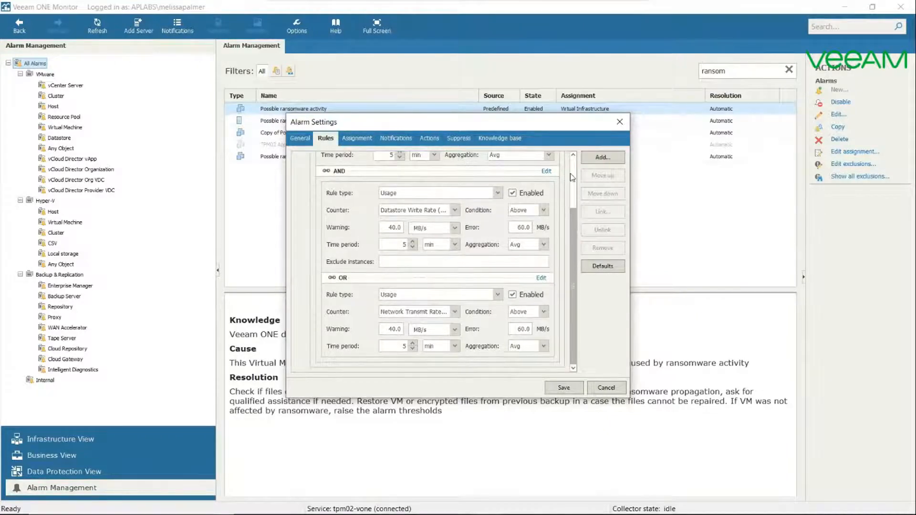
left_click(572, 156)
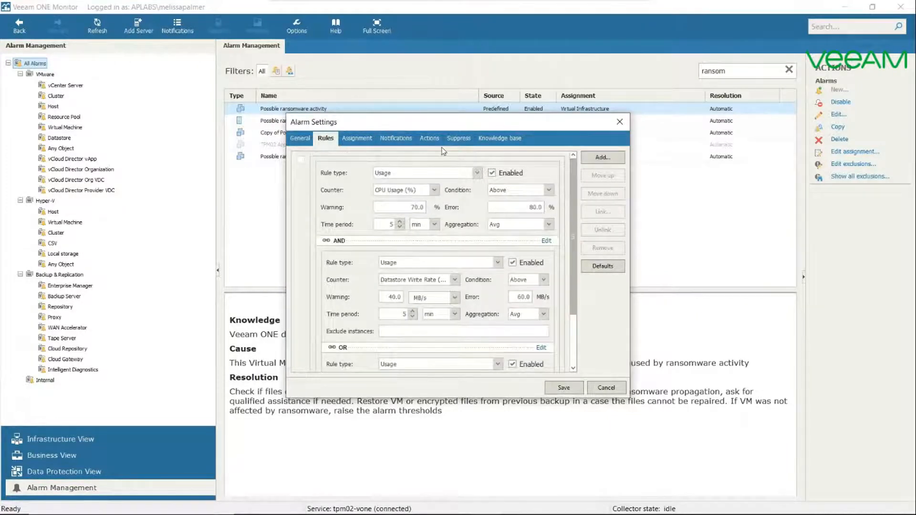
left_click(374, 141)
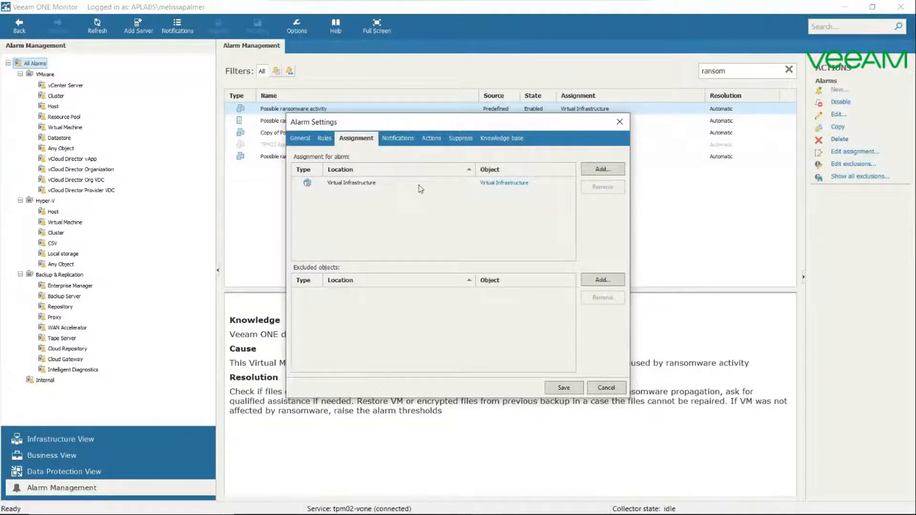
left_click_drag(400, 126, 525, 129)
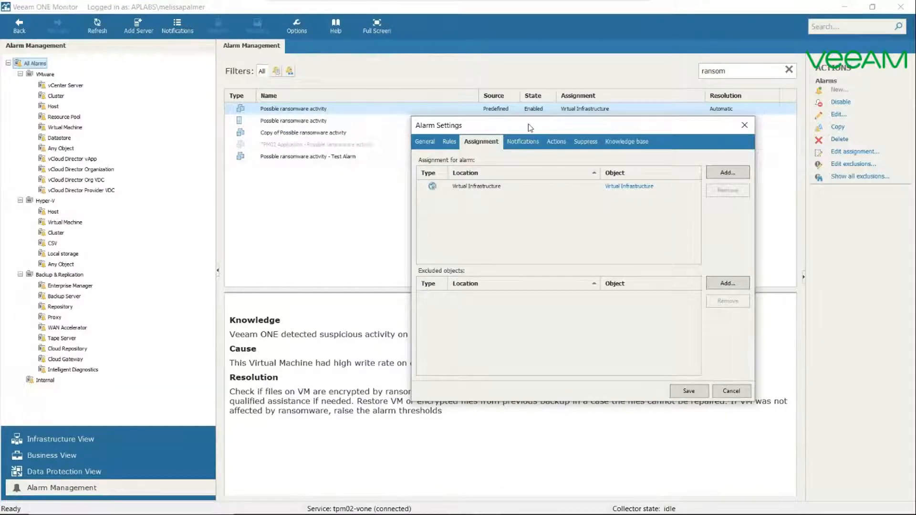
left_click_drag(525, 126, 443, 112)
Step: Review the alarm's notification options, remediation actions, suppression settings and knowledge base, and close its settings without saving
left_click(437, 129)
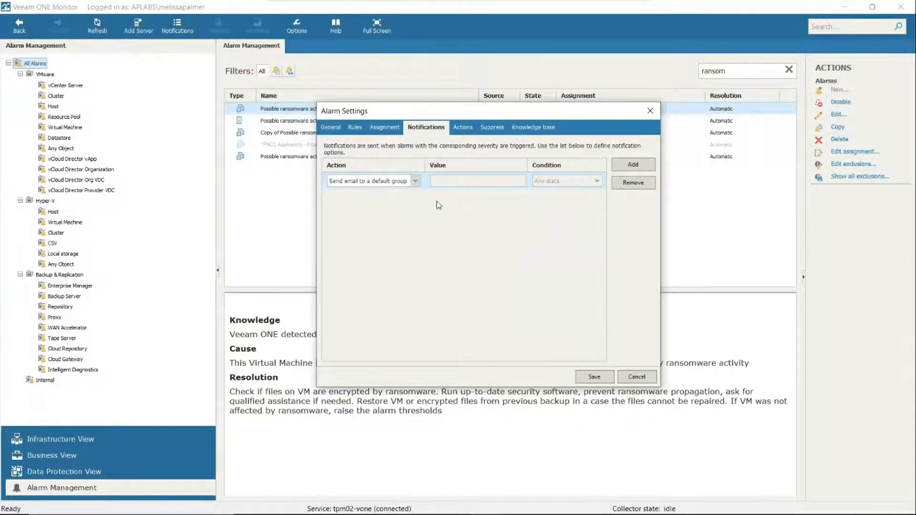
left_click(416, 181)
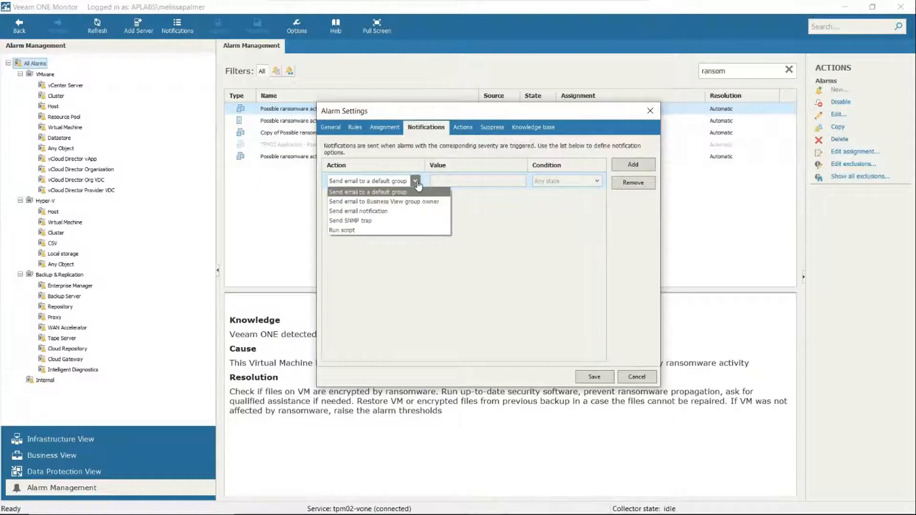
left_click(419, 319)
left_click(468, 131)
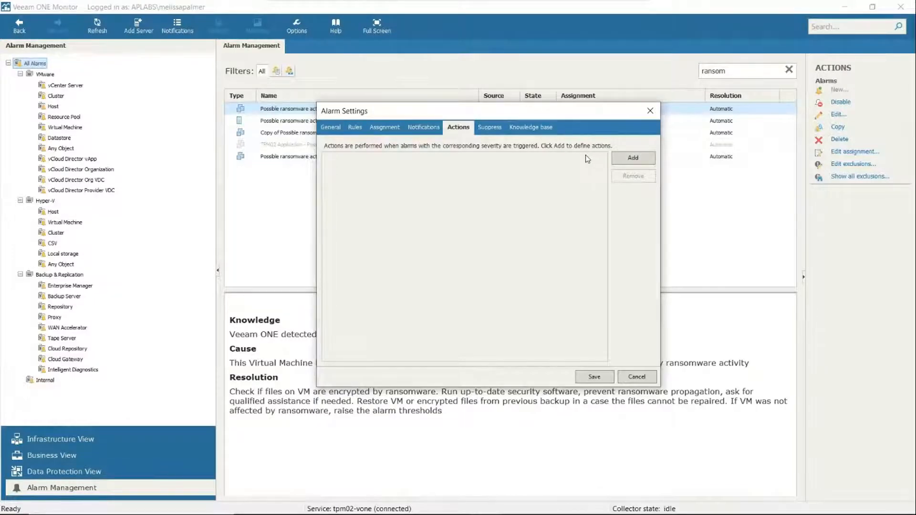
left_click(488, 127)
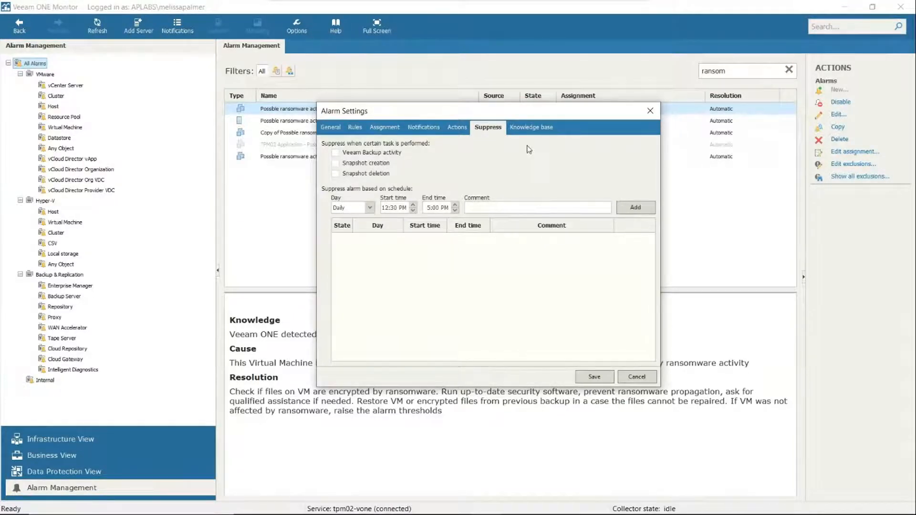
left_click(547, 128)
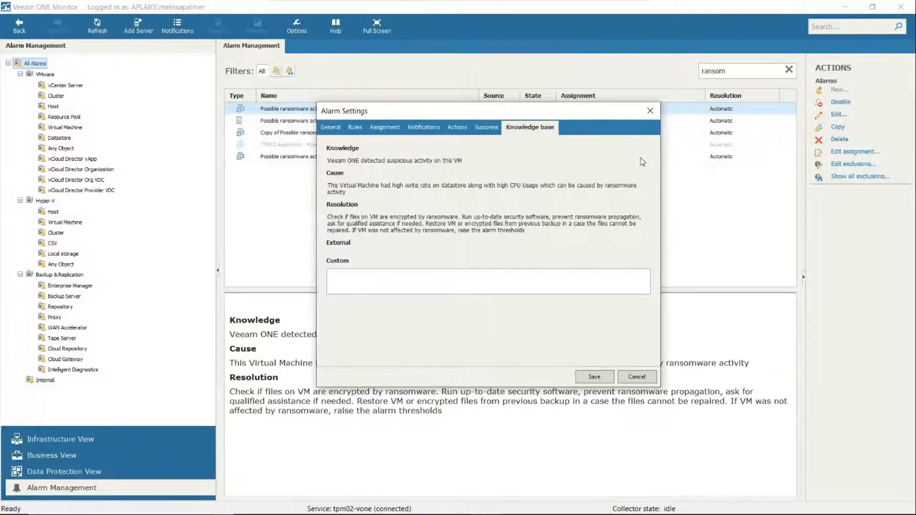
left_click(648, 378)
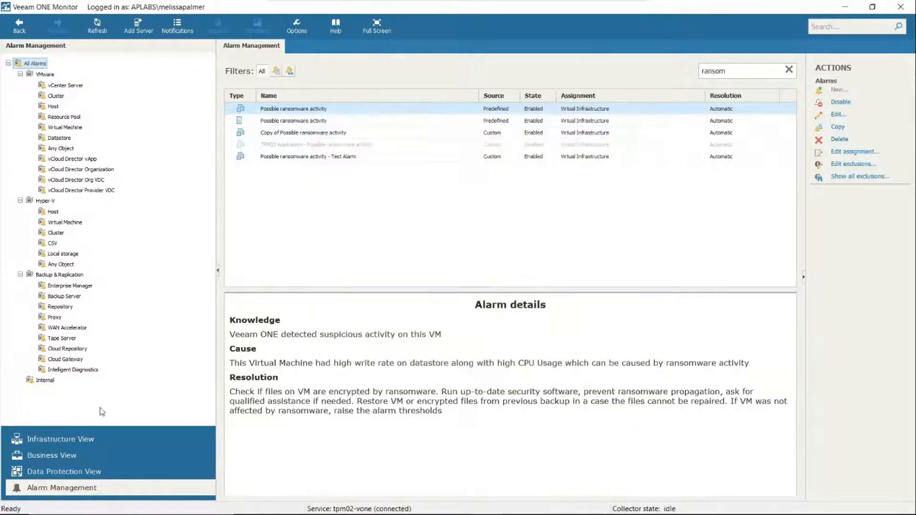
Step: Switch to the Infrastructure View and look through the virtual infrastructure tree from its top level
left_click(77, 438)
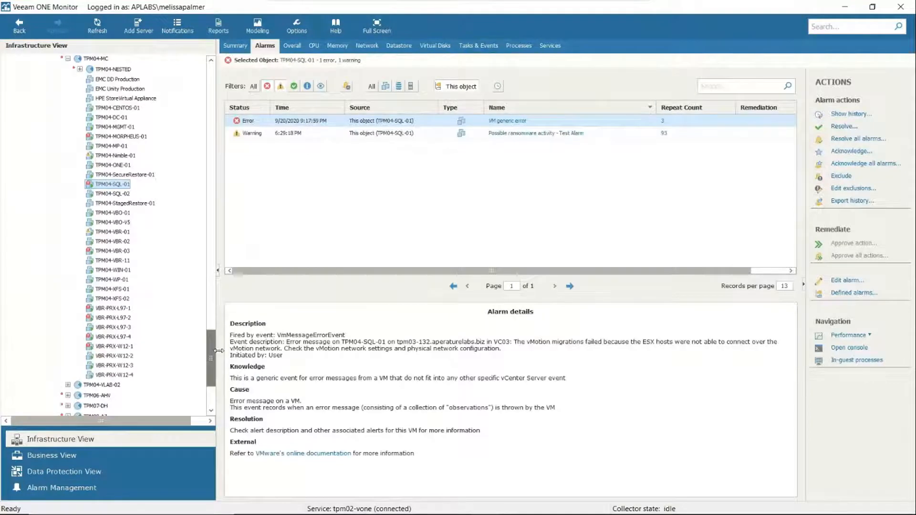
scroll(213, 191, "up", 20)
scroll(213, 190, "up", 15)
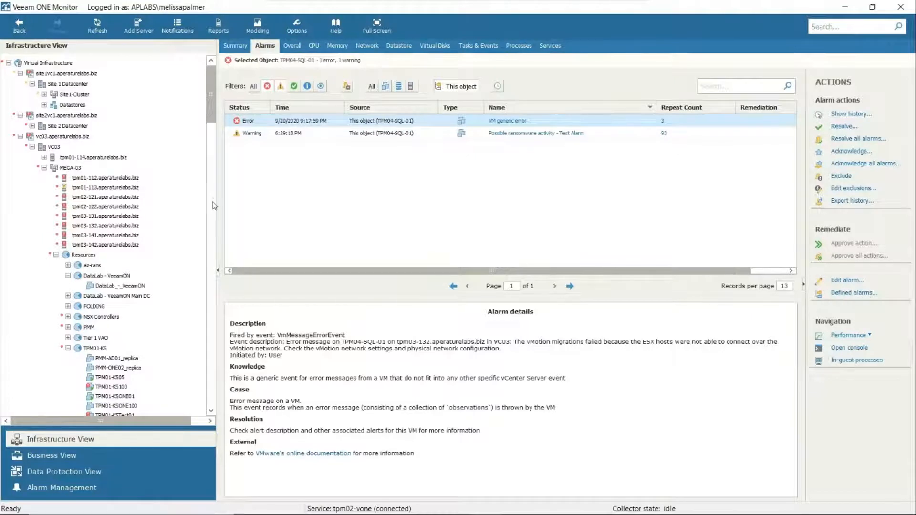
left_click_drag(213, 97, 214, 112)
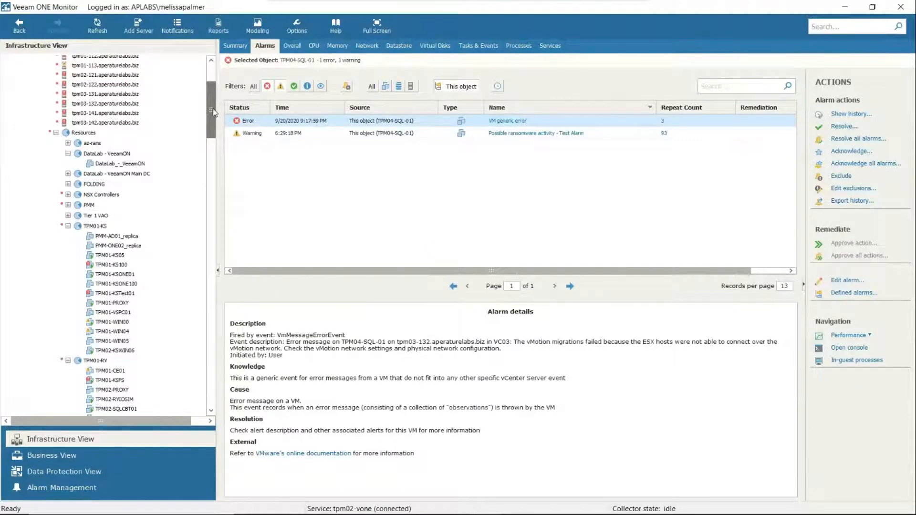
left_click_drag(213, 109, 213, 79)
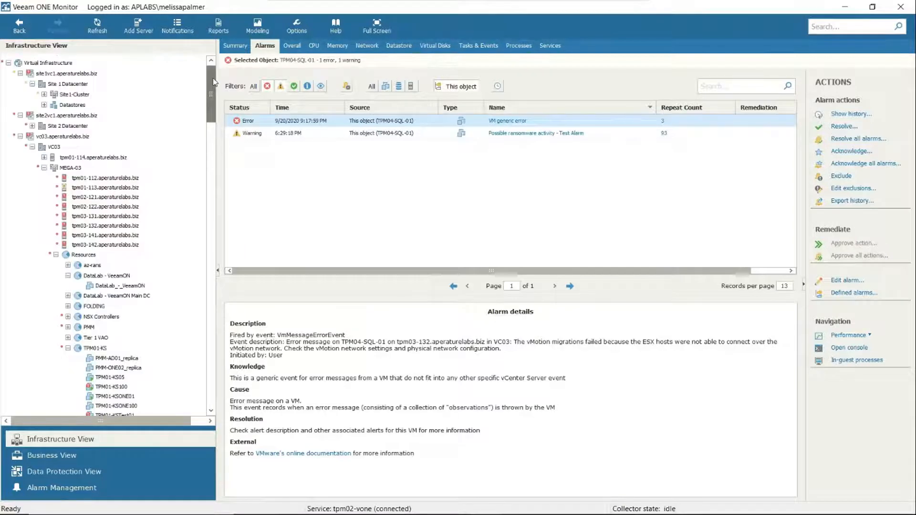
Step: Browse the virtual machine categories in the Business View and list the members of the Photon Linux group
left_click(109, 454)
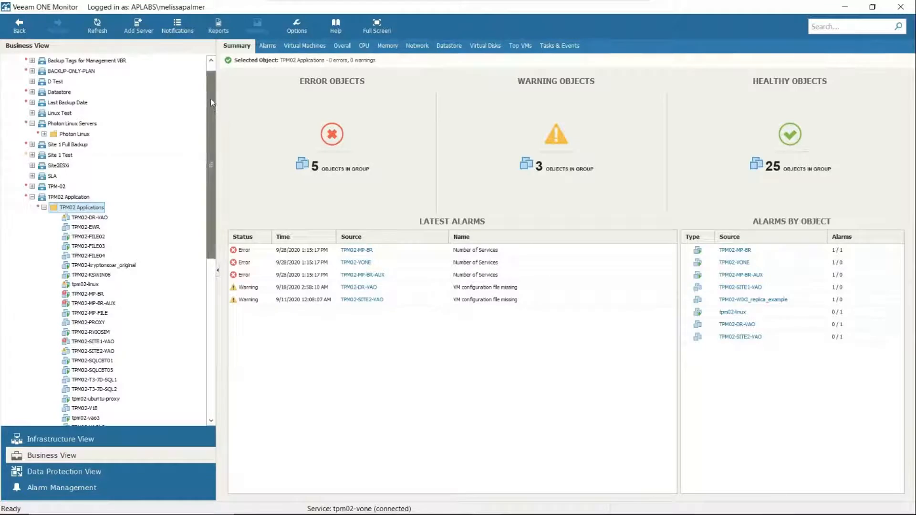
left_click_drag(210, 101, 214, 91)
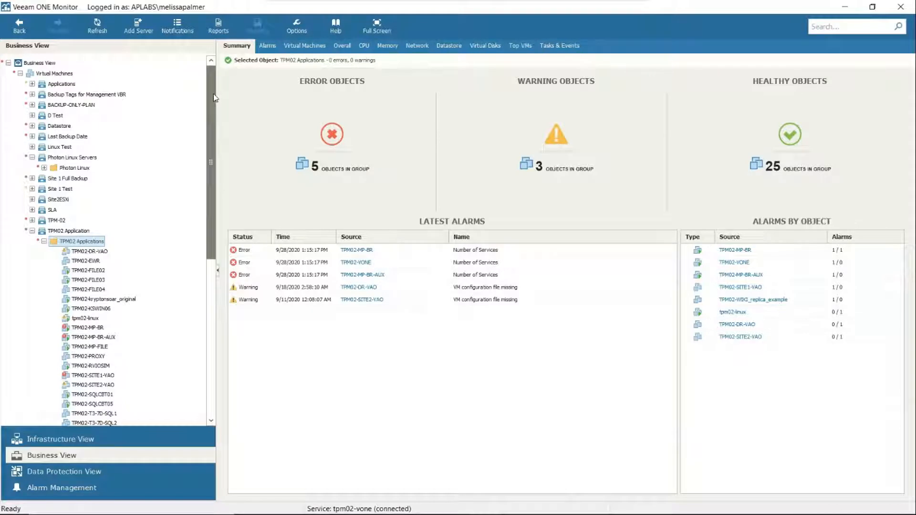
scroll(213, 102, "down", 4)
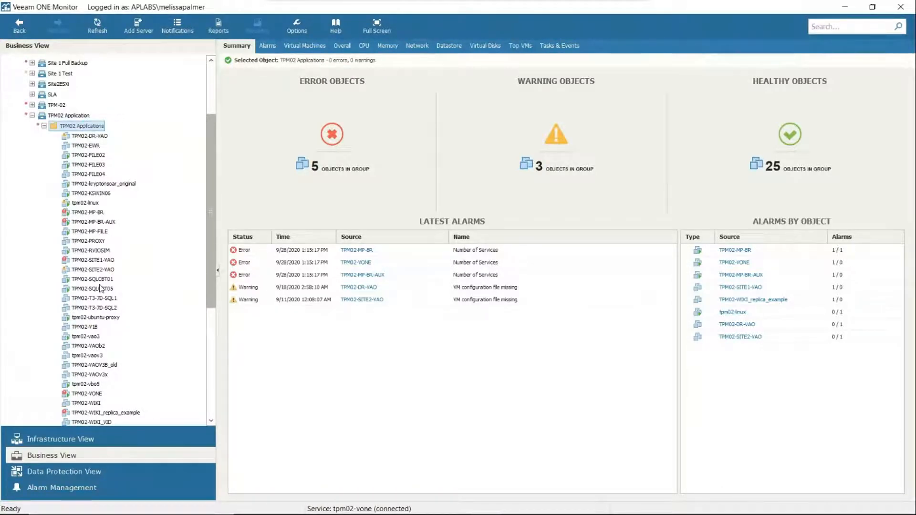
mouse_move(100, 288)
left_click_drag(212, 113, 215, 74)
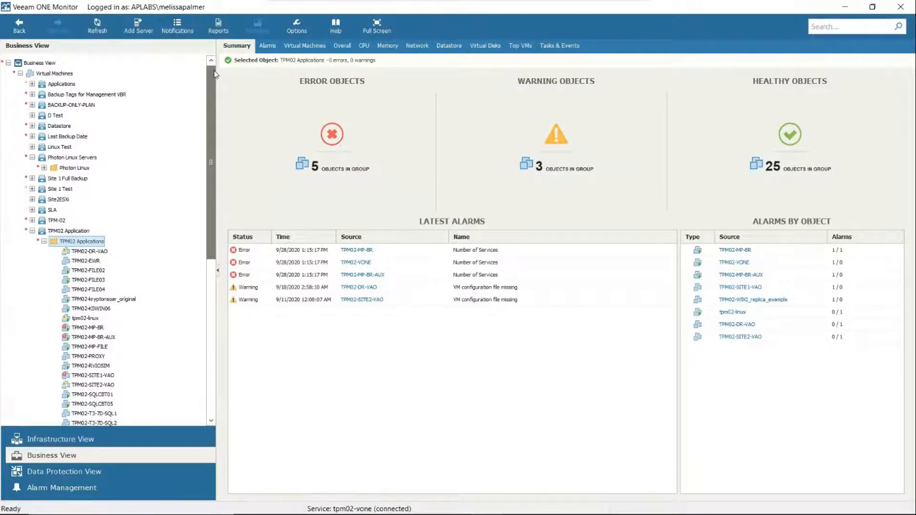
mouse_move(66, 230)
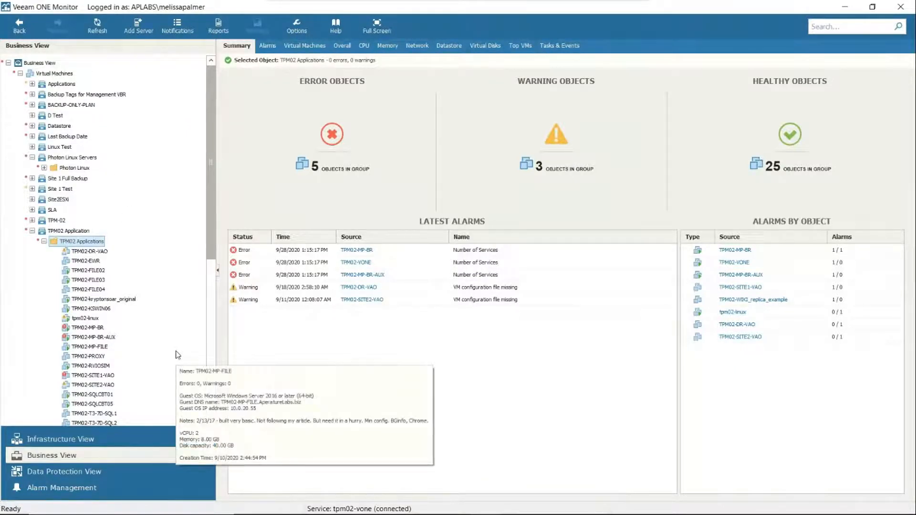
double_click(52, 168)
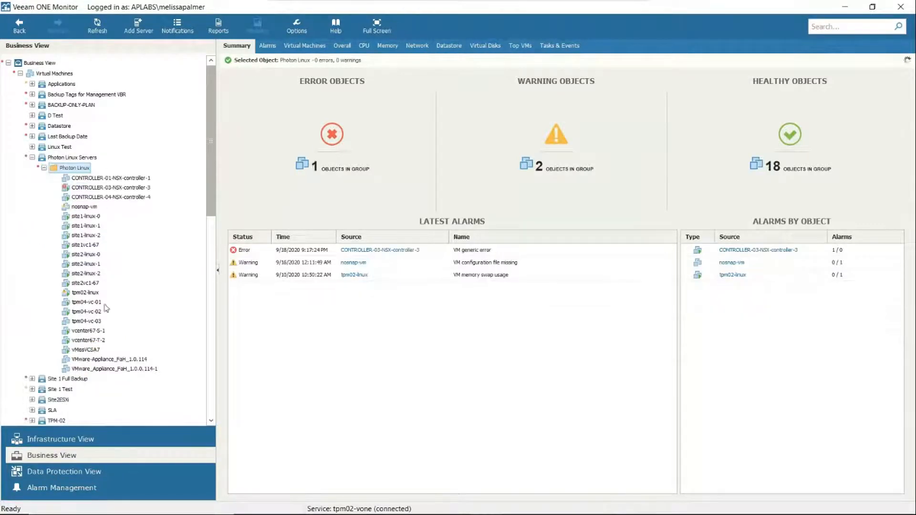
mouse_move(101, 285)
Step: Check the alarms of the TPM02 Application category and show the CPU chart of its TPM02 Applications group
left_click_drag(213, 123, 208, 231)
left_click(68, 136)
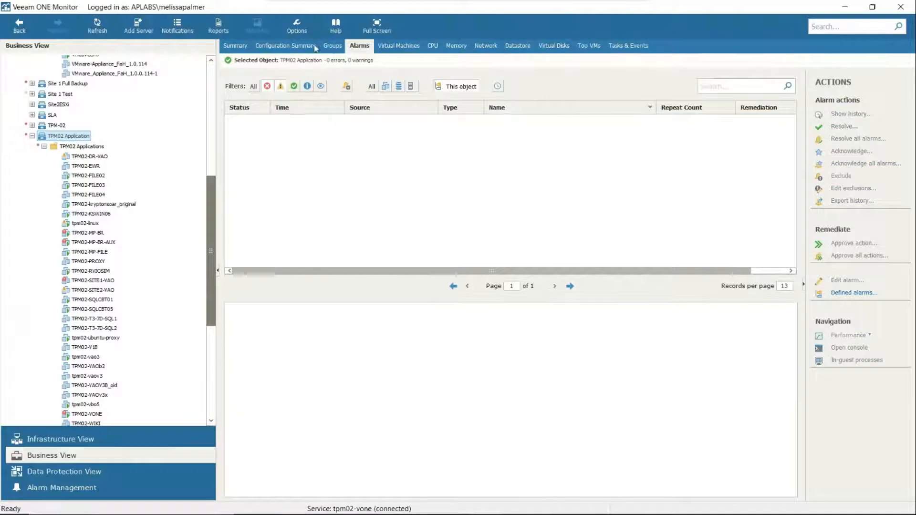
left_click(91, 147)
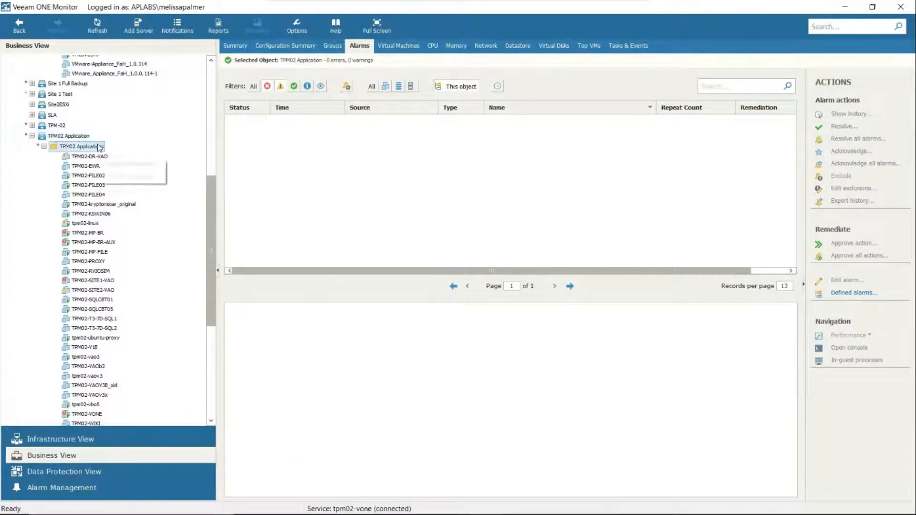
left_click(365, 49)
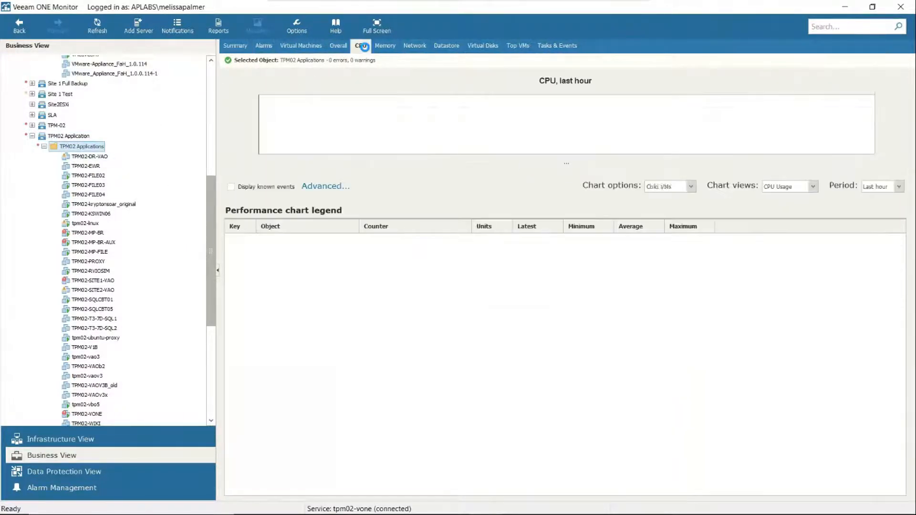
Step: Chart the TPM02 Application category's CPU usage for the last week, and review its alarms and summary
left_click(72, 136)
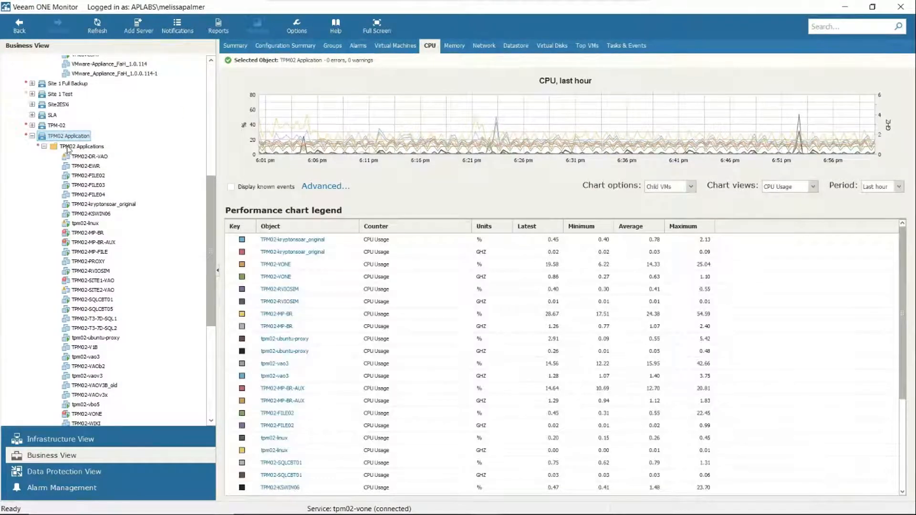
mouse_move(283, 110)
left_click(899, 186)
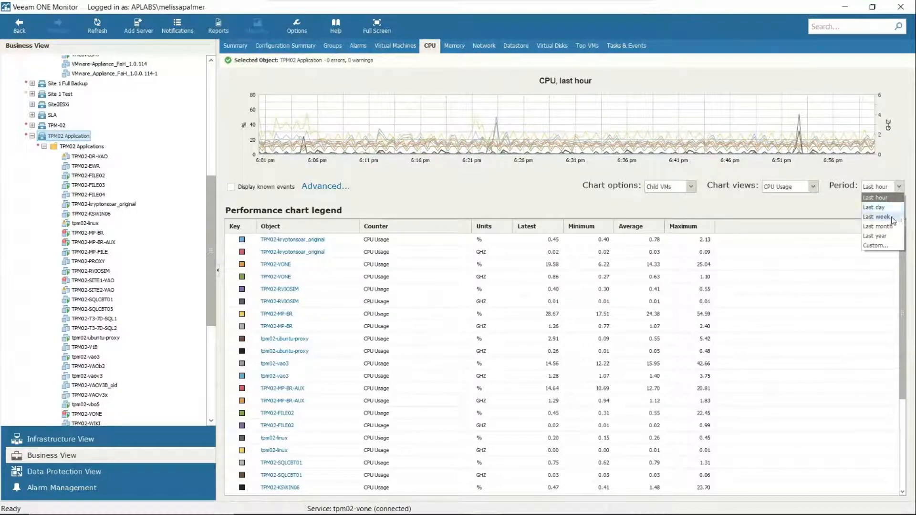
left_click(892, 217)
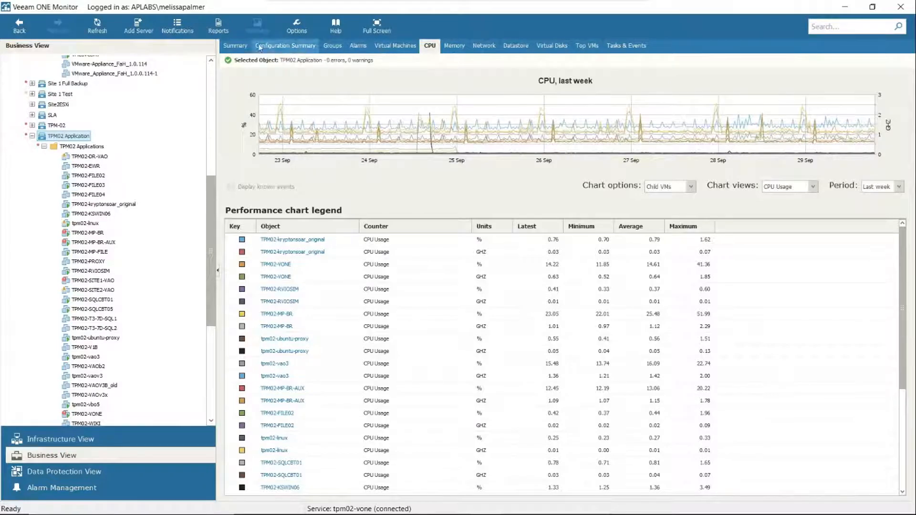
left_click(357, 45)
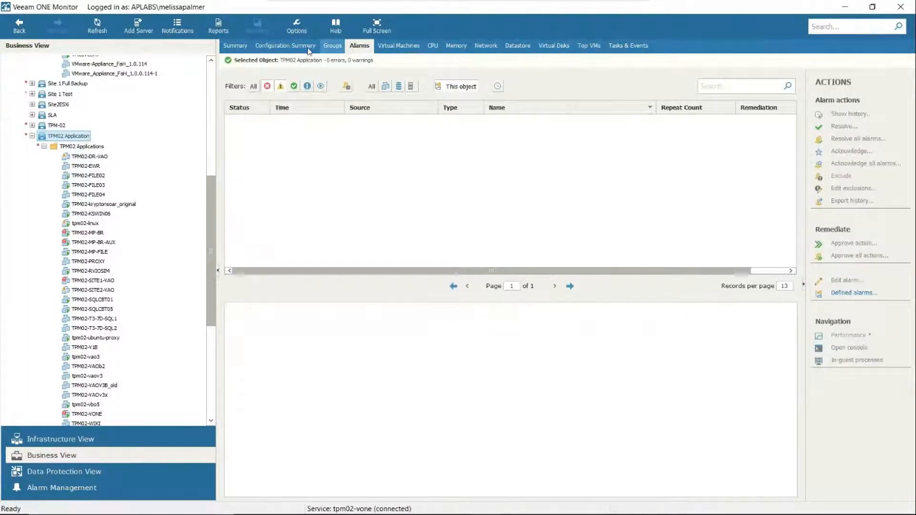
left_click(235, 45)
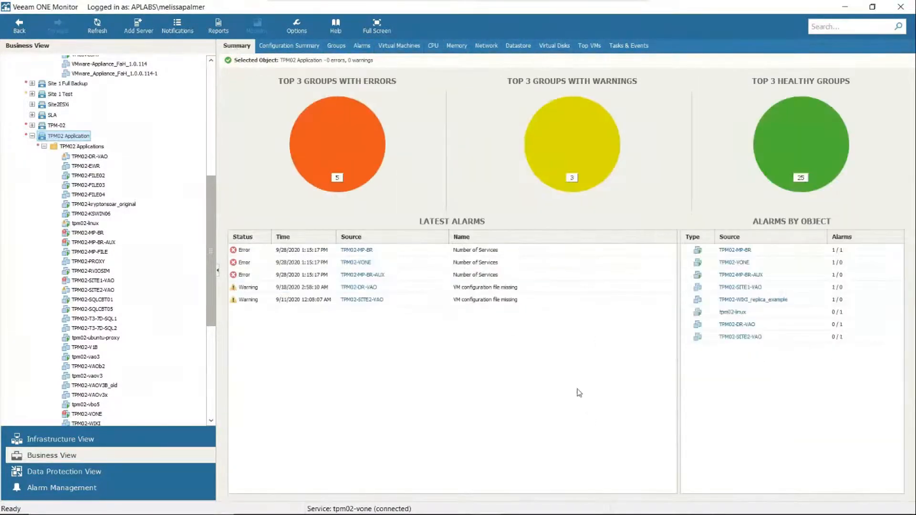
Step: Follow the Number of Services error on TPM02-MP-BR from the latest alarms through to its definition in Alarm Management
left_click(489, 253)
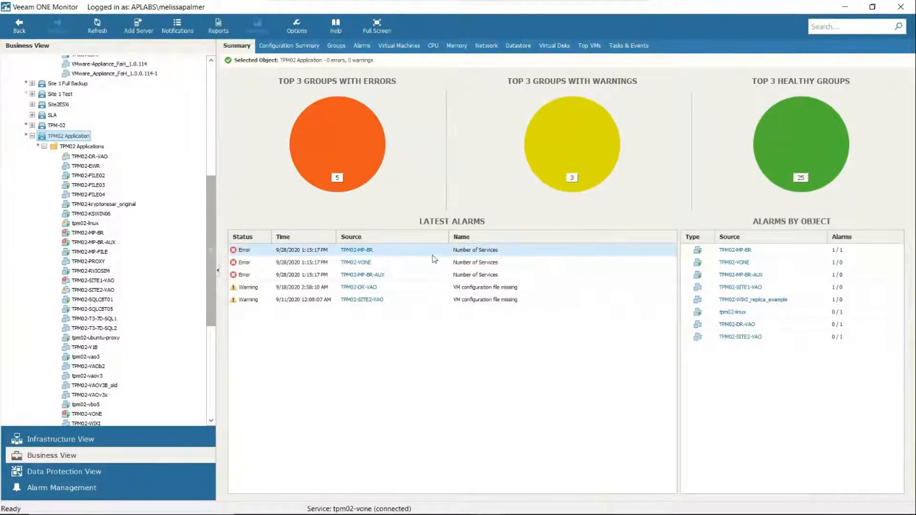
left_click(367, 250)
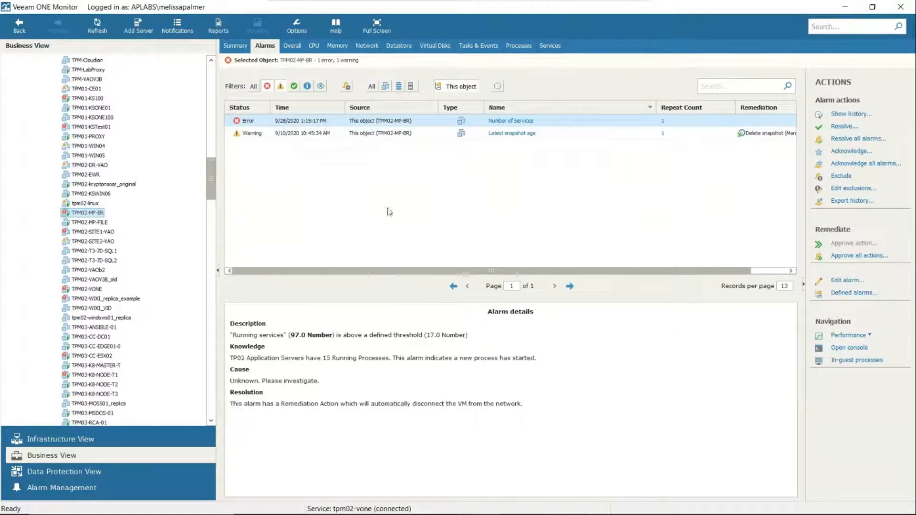
left_click(515, 122)
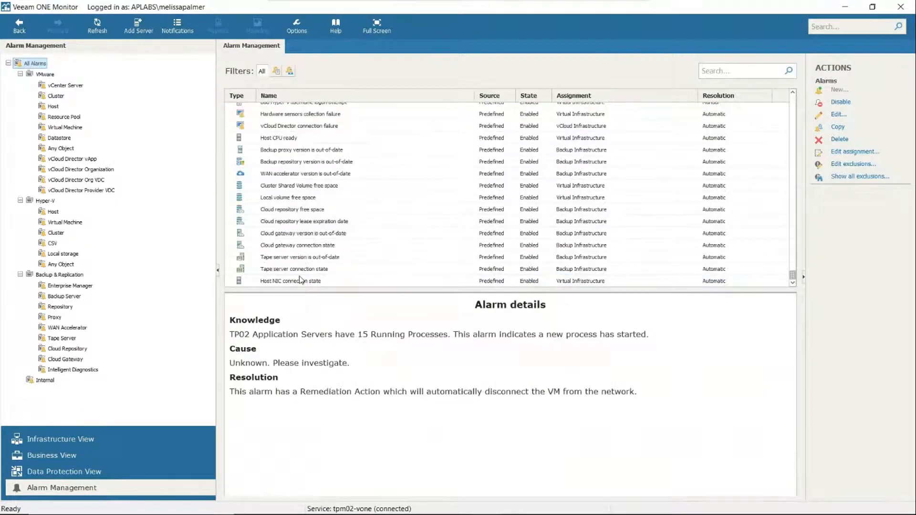
left_click(753, 75)
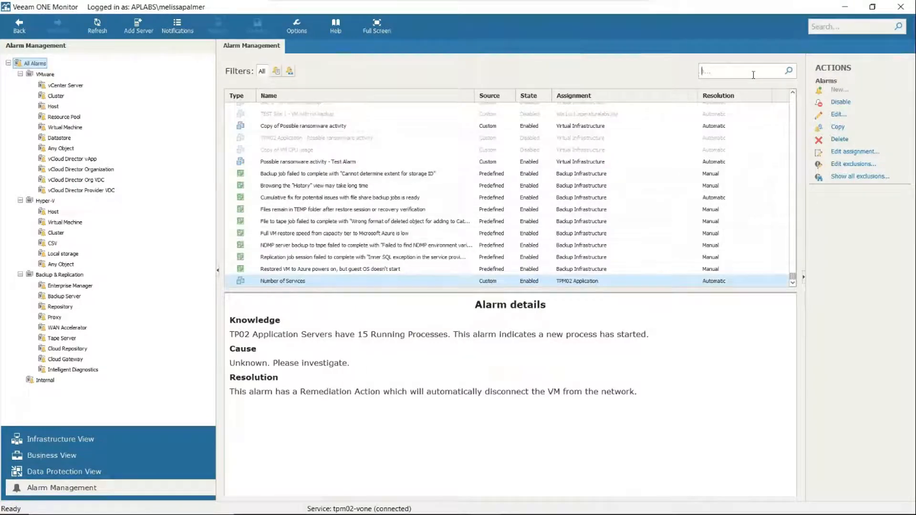
Step: Open the Number of Services alarm for editing and review its rules, assignment, notifications and remediation action
right_click(305, 281)
left_click(323, 306)
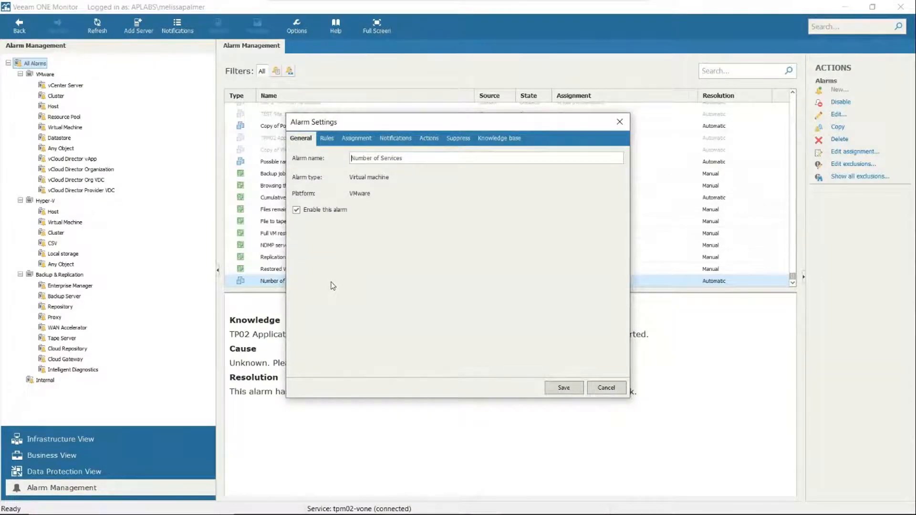
left_click(326, 139)
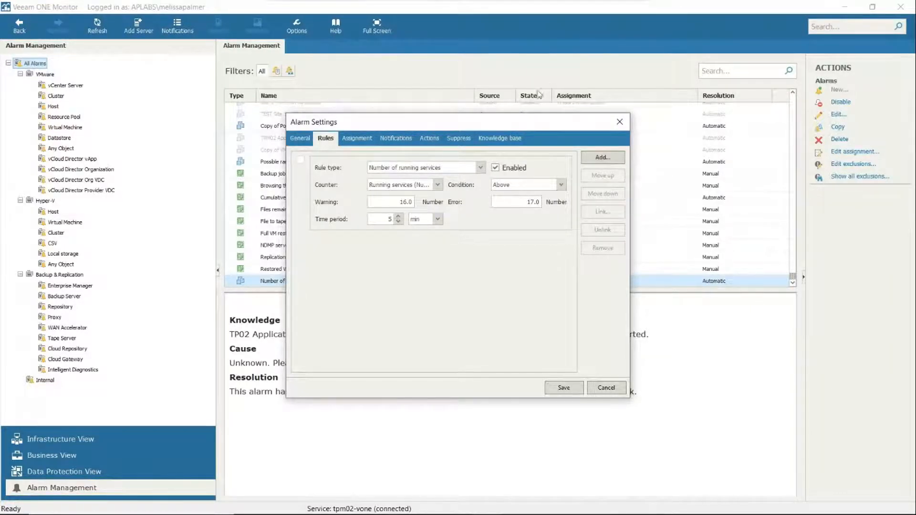
left_click(357, 139)
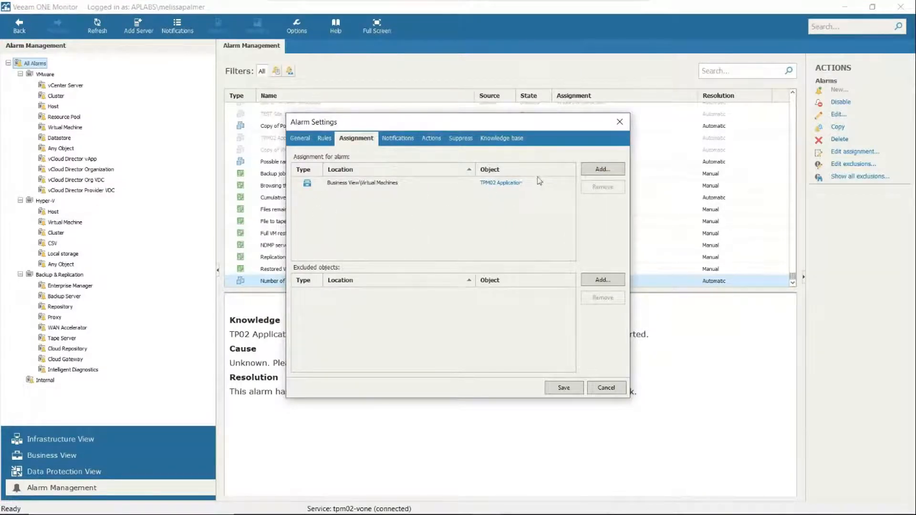
left_click(415, 141)
left_click(429, 139)
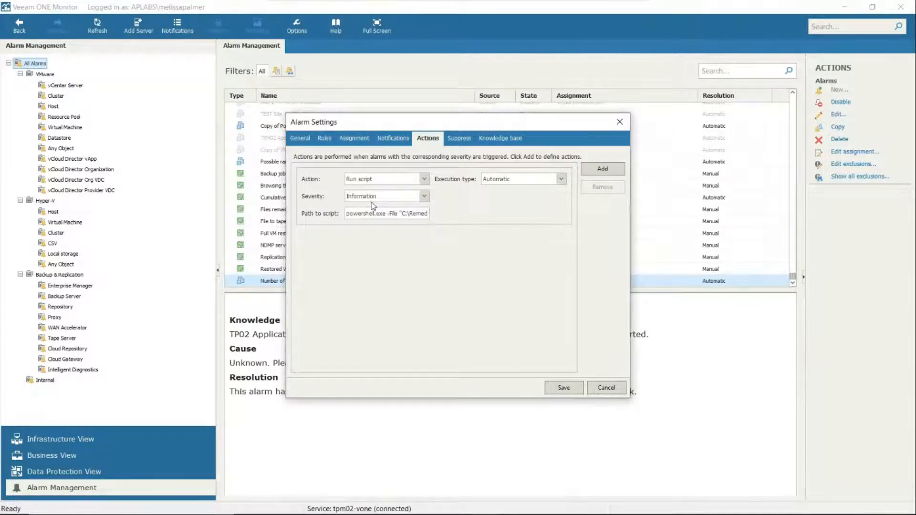
Step: Set the execution type of the Number of Services alarm's Run script action to By Approval and save the alarm
left_click(559, 179)
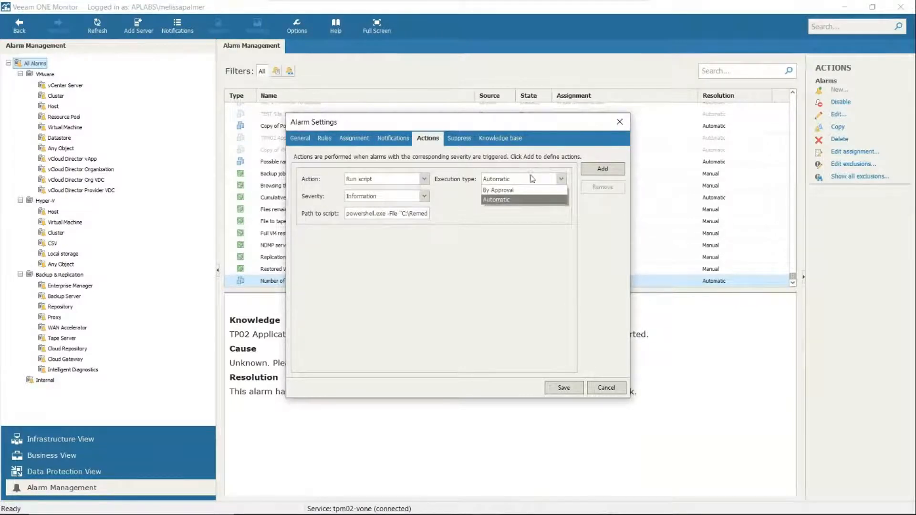
left_click(490, 215)
left_click_drag(397, 210, 295, 219)
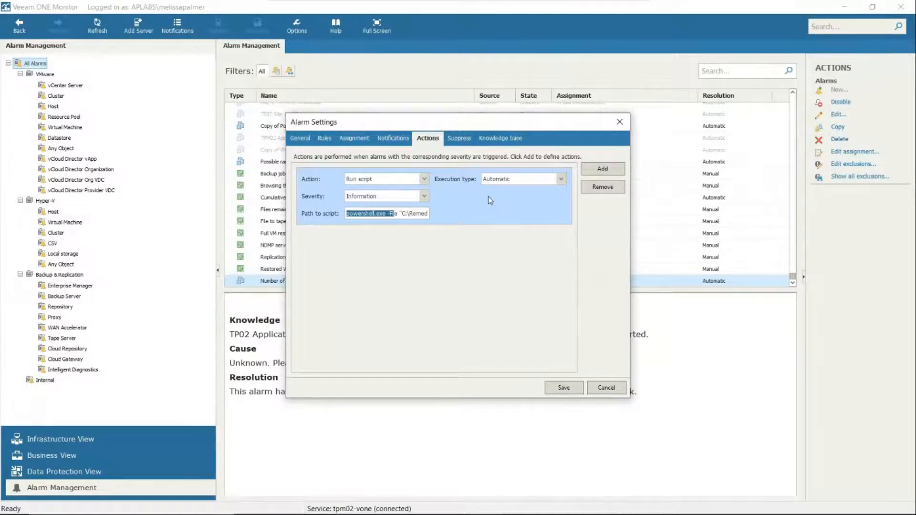
left_click(518, 184)
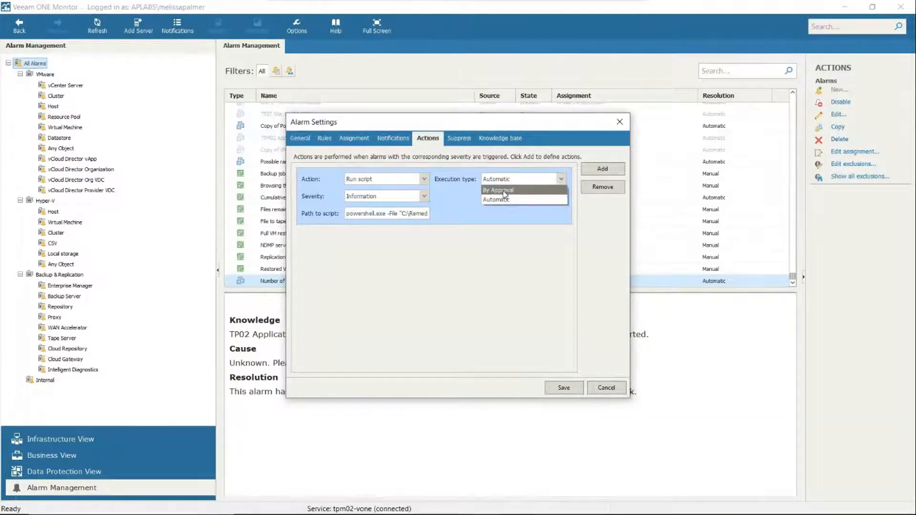
left_click(505, 188)
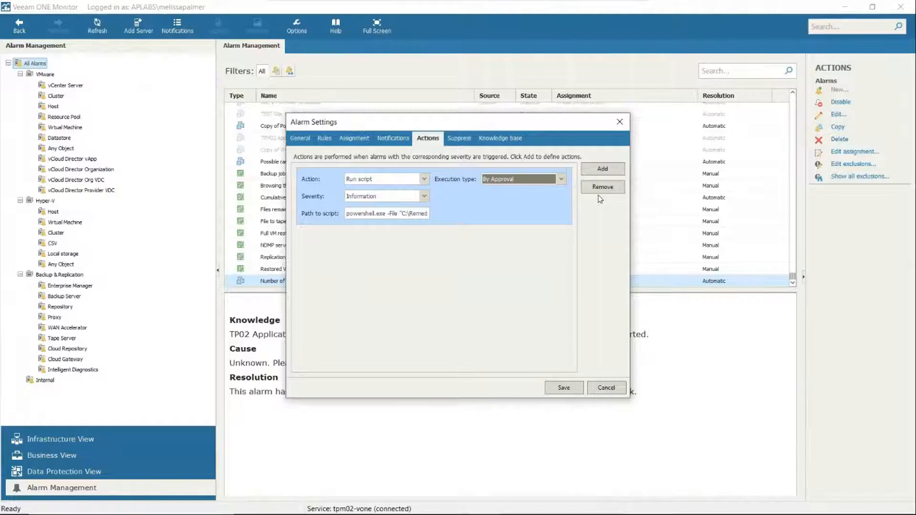
left_click(575, 393)
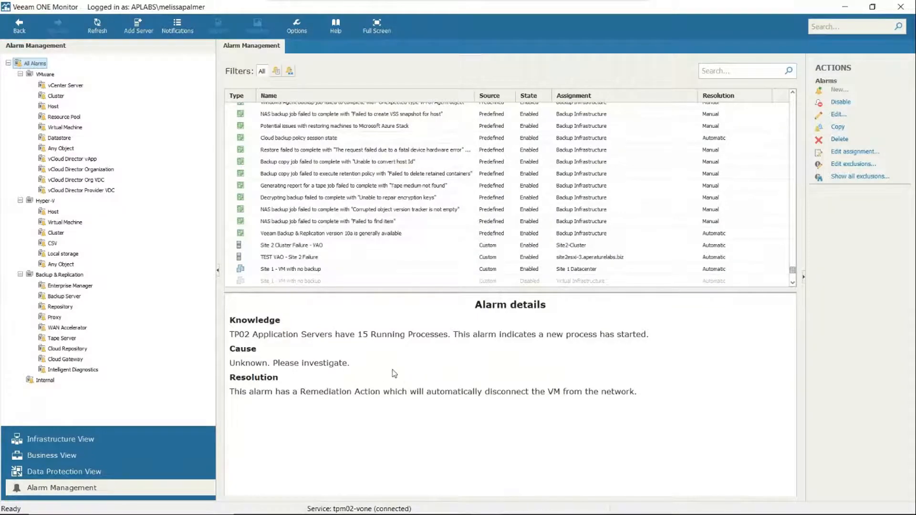
Step: In the Data Protection View, look through the history of the Suspicious incremental backup size alarm on tpm02-mp-br-aux
left_click(40, 471)
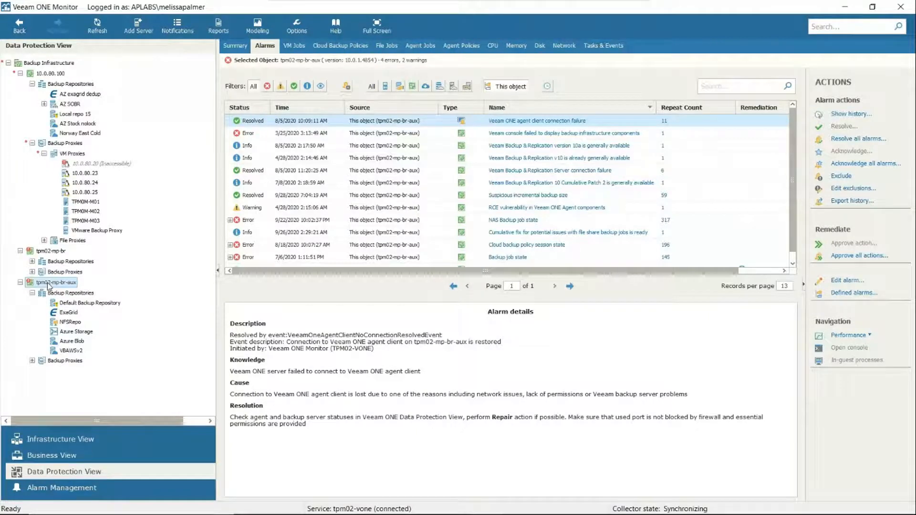
mouse_move(49, 285)
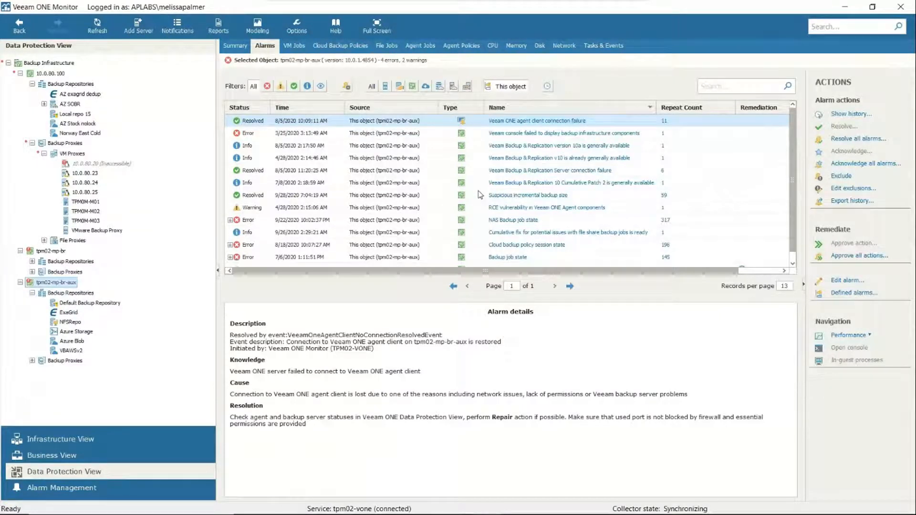
left_click(592, 195)
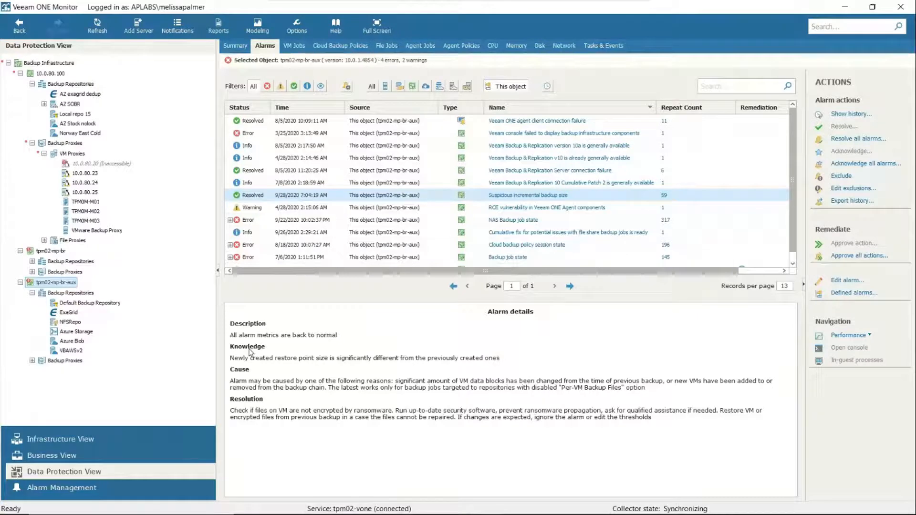
left_click(666, 197)
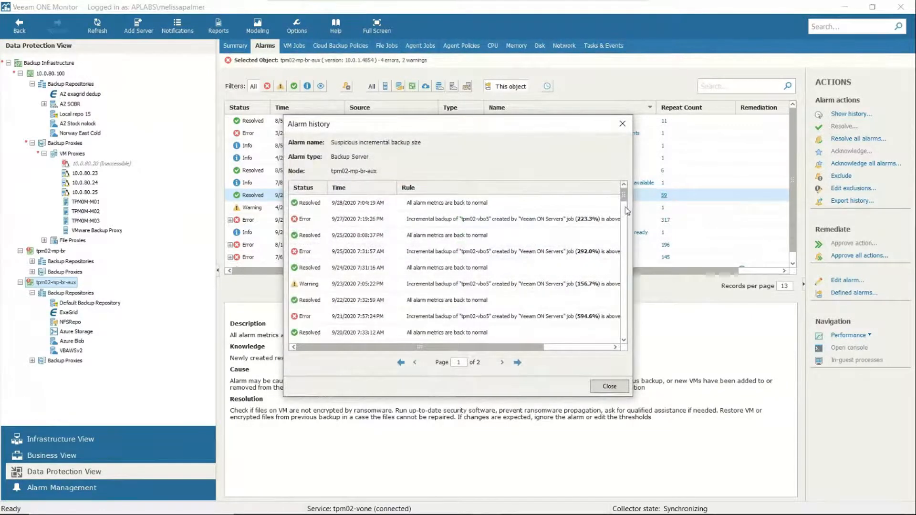
left_click_drag(623, 195, 624, 216)
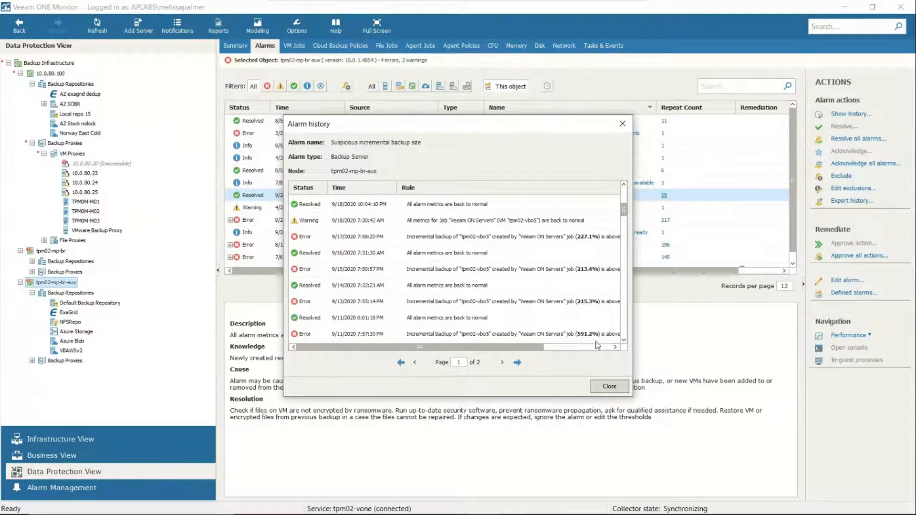
left_click(622, 124)
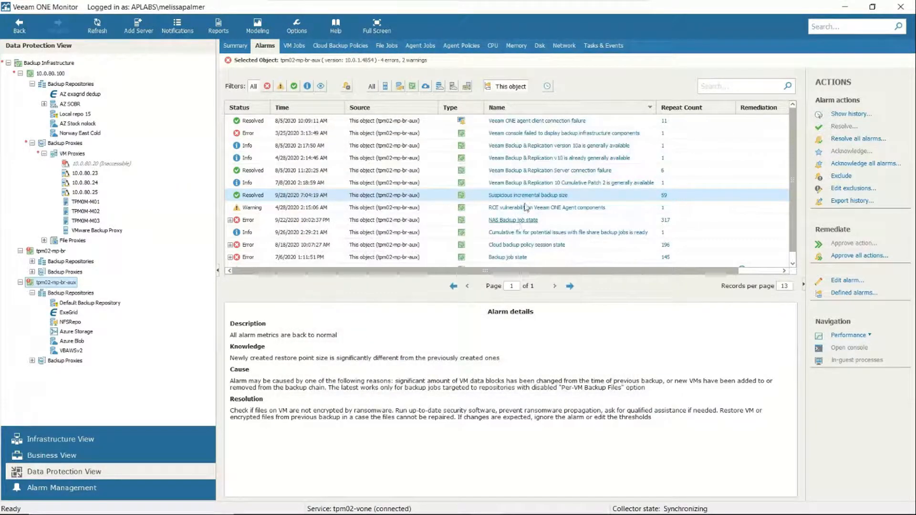
Step: Edit the Suspicious incremental backup size alarm and try Absolute as the detection type of its Backup job rule
left_click(531, 196)
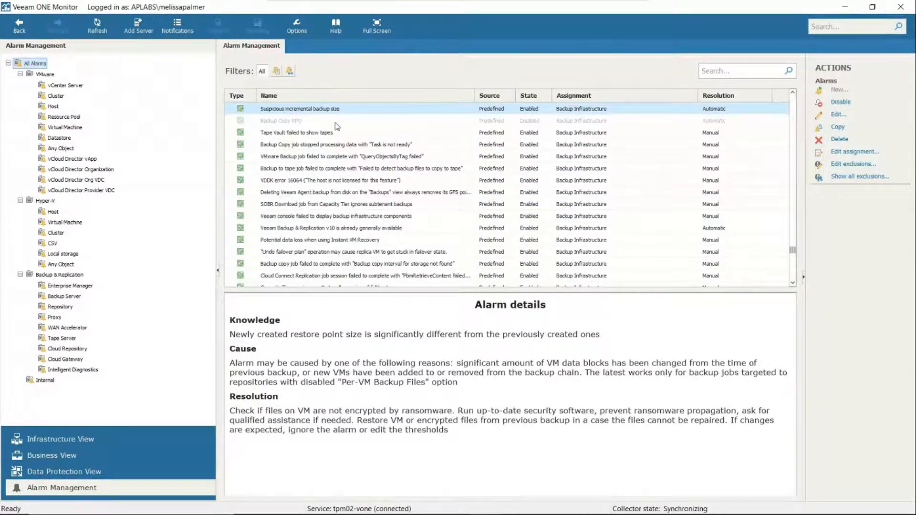
right_click(341, 115)
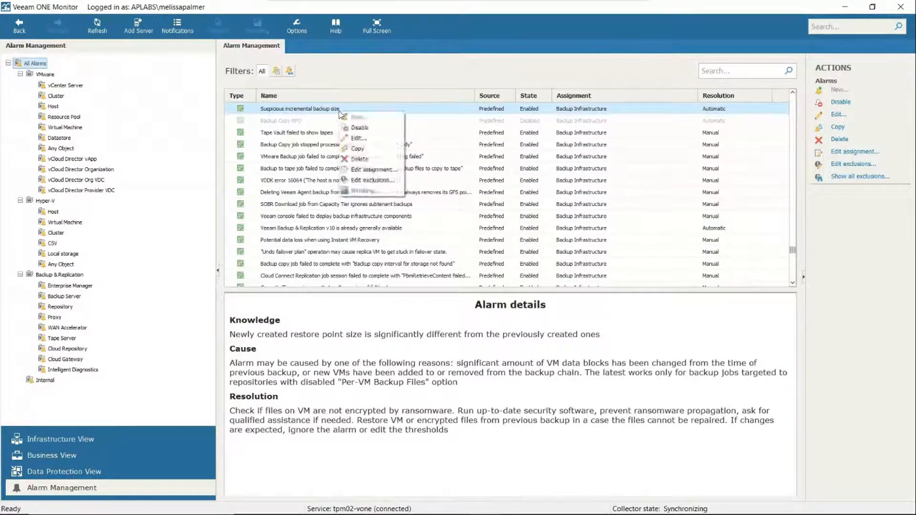
left_click(367, 142)
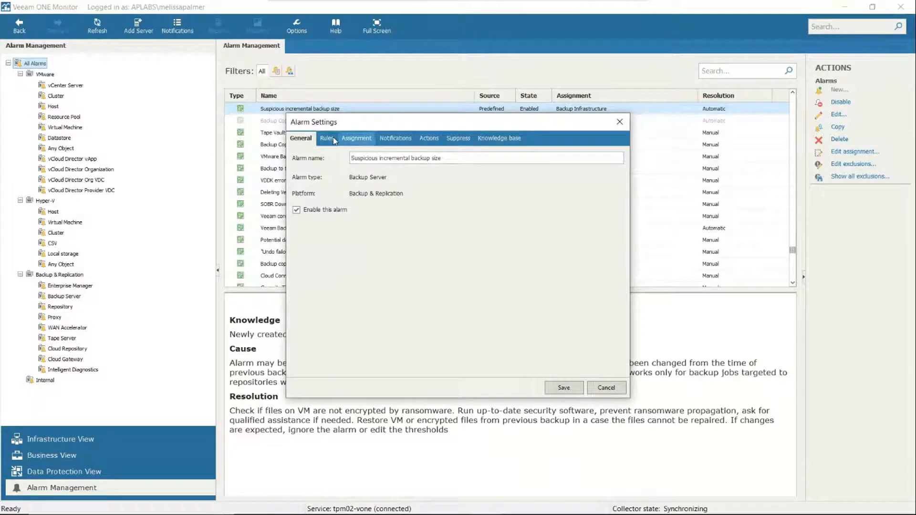
left_click(332, 140)
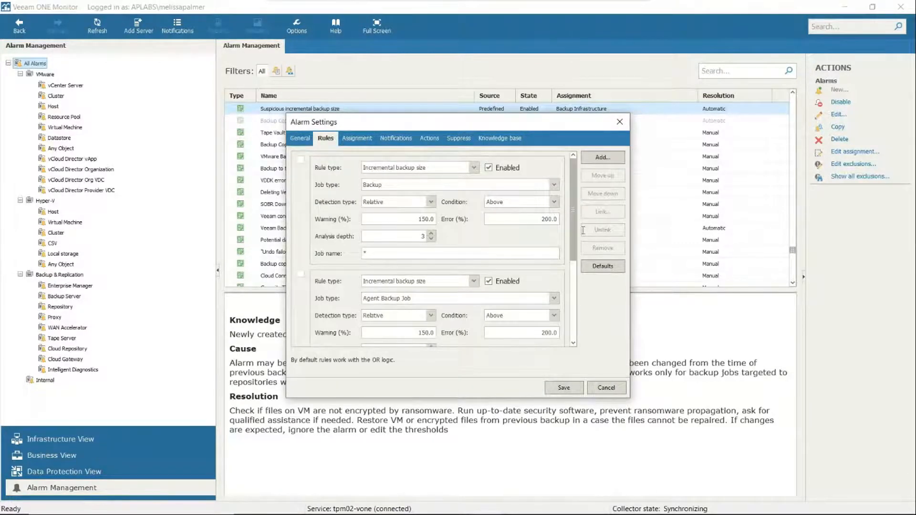
left_click(429, 201)
left_click(405, 214)
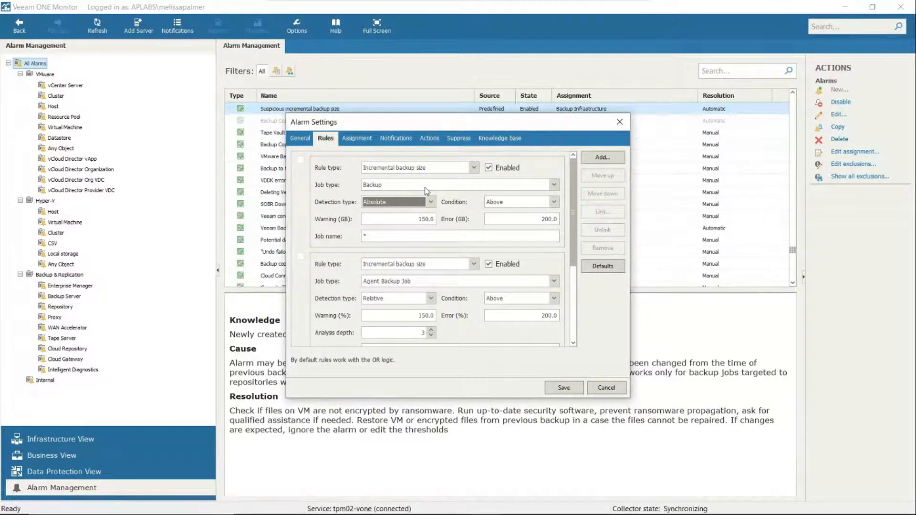
Step: Review the alarm's assignment, notifications, actions and knowledge base, and close its settings without saving
left_click(371, 139)
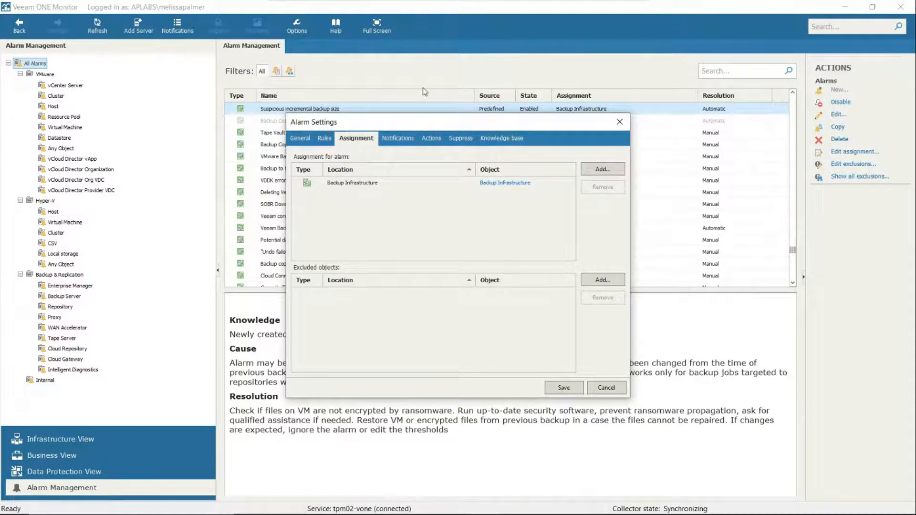
left_click(400, 143)
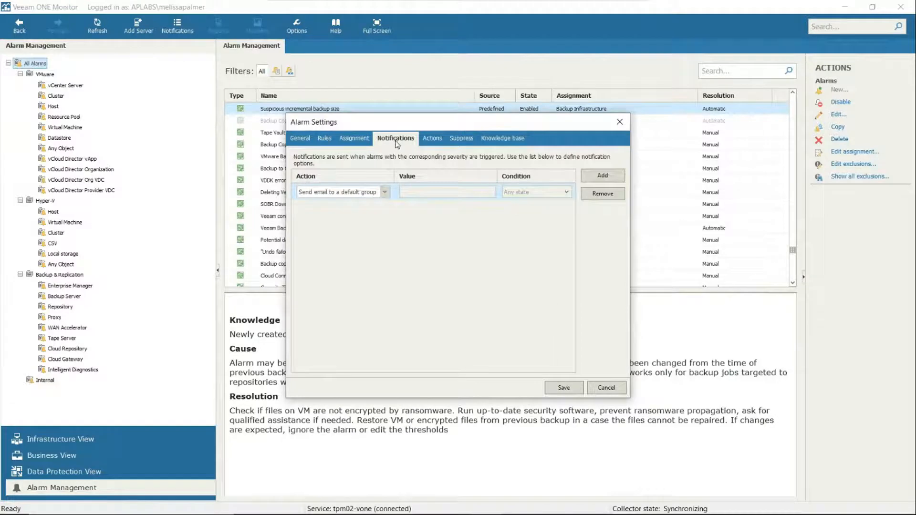
left_click(433, 137)
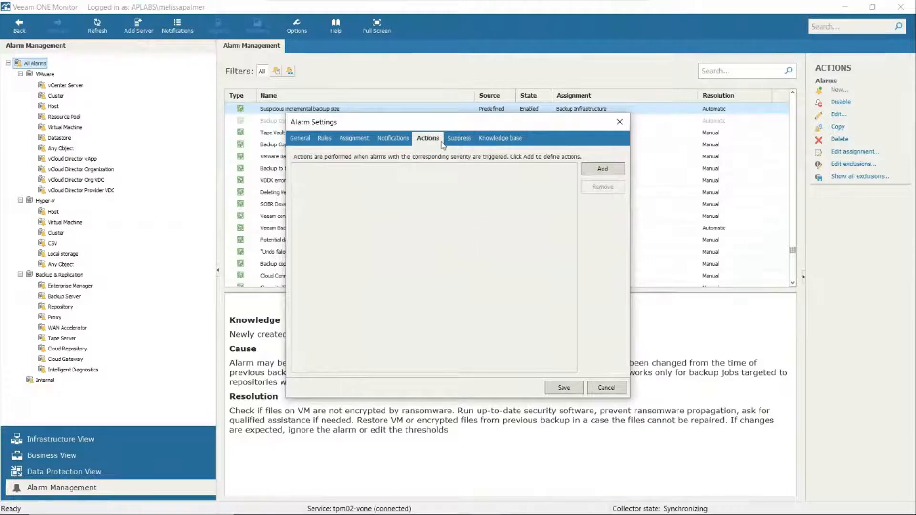
left_click(494, 139)
left_click(619, 123)
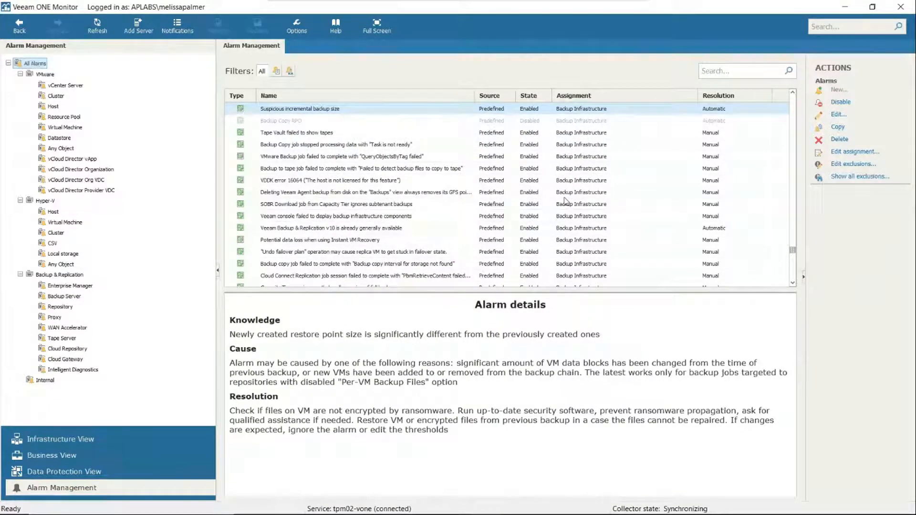
Step: Browse the Intelligent Diagnostics alarms and read the details of several, including Veeam Backup & Replication v10 is already generally available
right_click(97, 370)
left_click(97, 370)
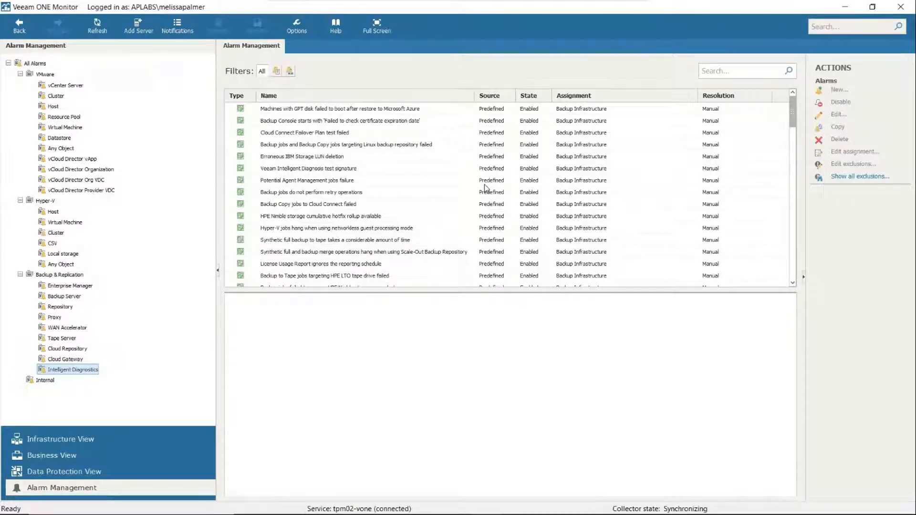
left_click(329, 171)
left_click(364, 204)
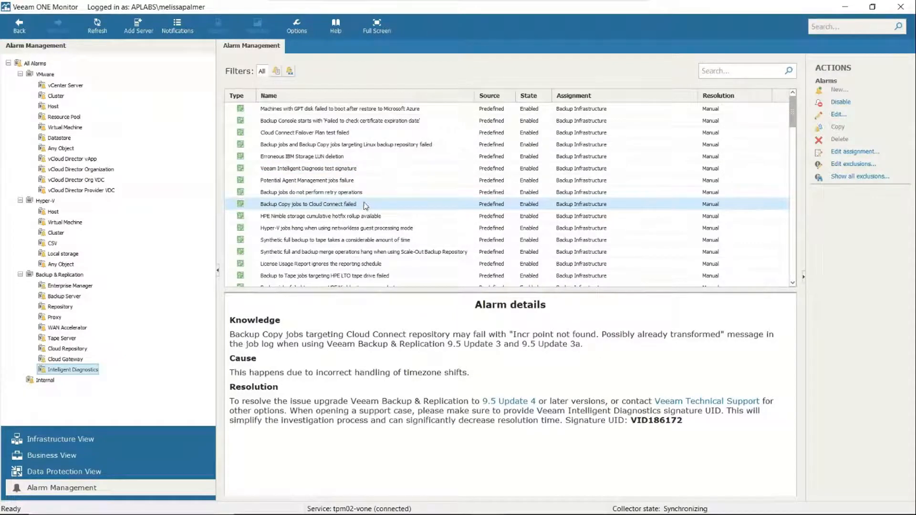
left_click(362, 195)
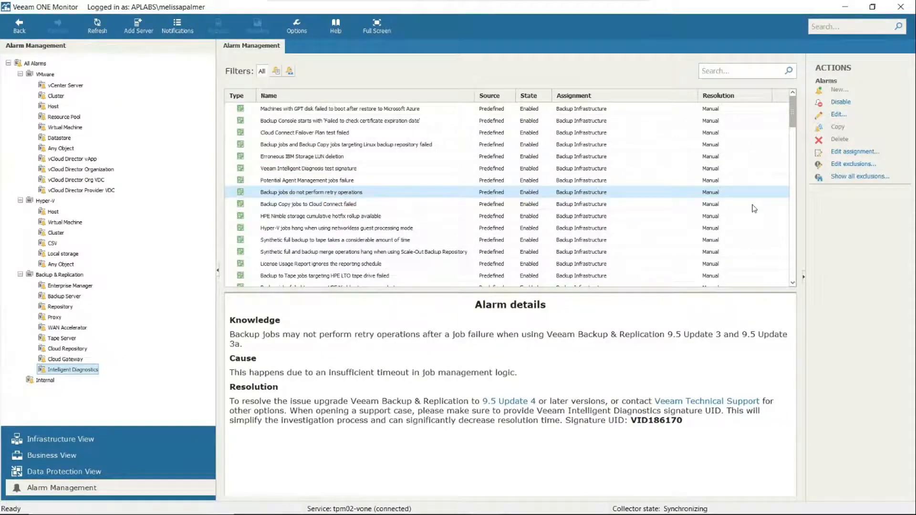
left_click_drag(794, 118, 791, 172)
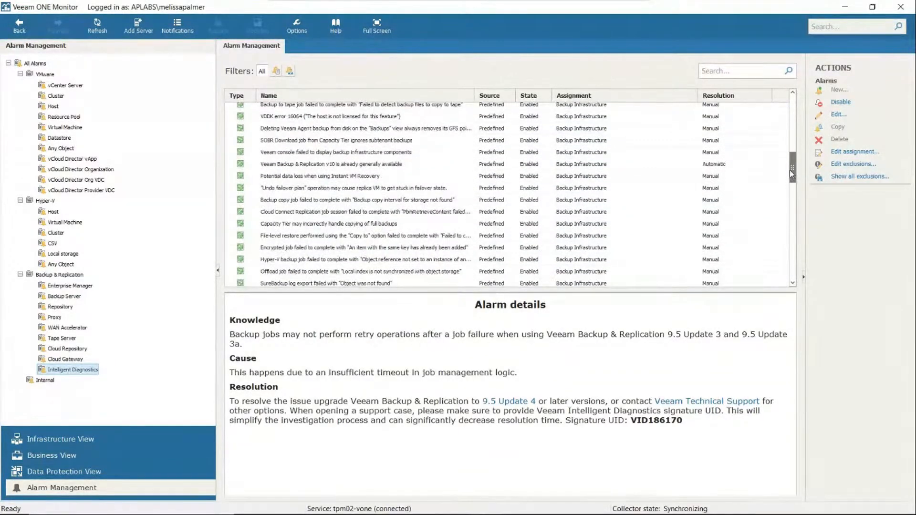
left_click(436, 167)
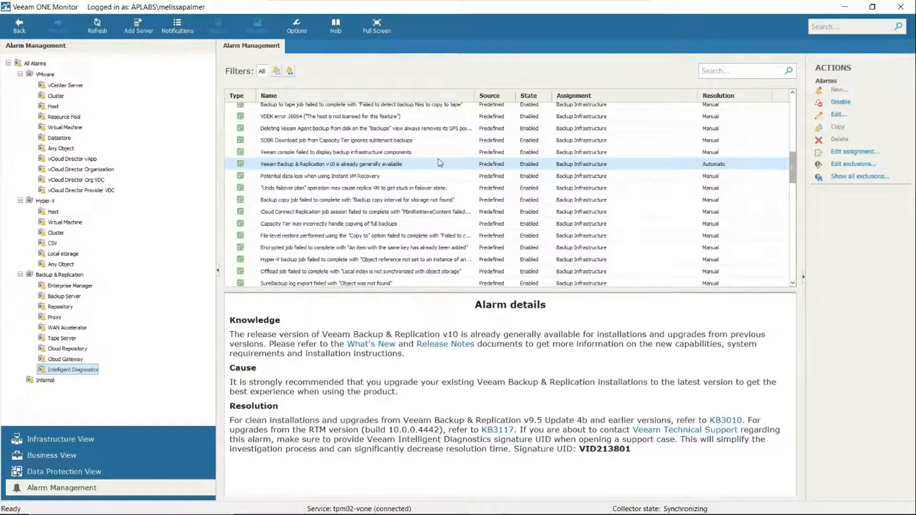
Step: Open the file share backup cumulative fix alarm from tpm02-mp-br-aux's alarms and highlight the signature UID in its resolution
left_click(76, 470)
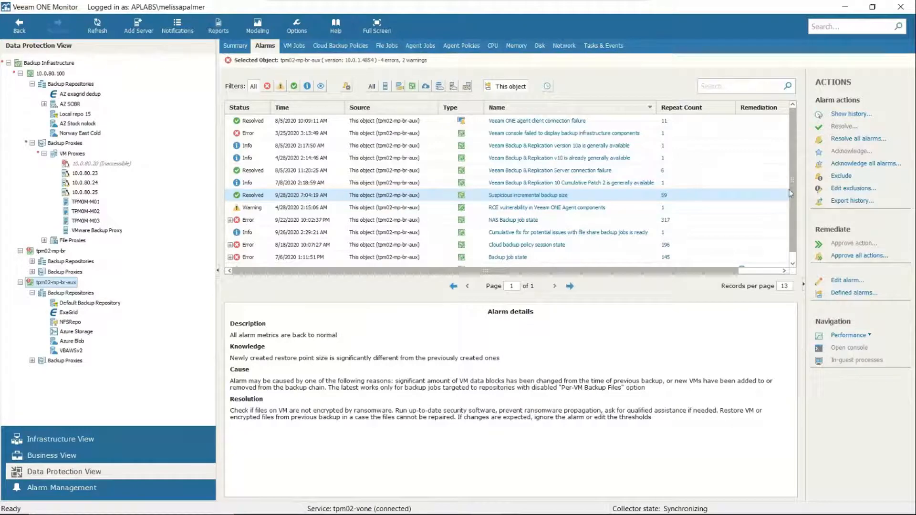
scroll(793, 198, "down", 2)
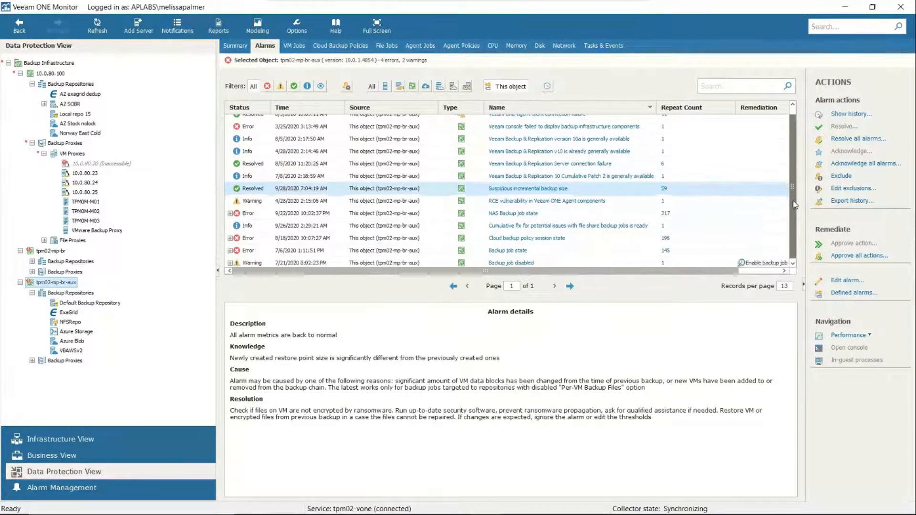
left_click(588, 224)
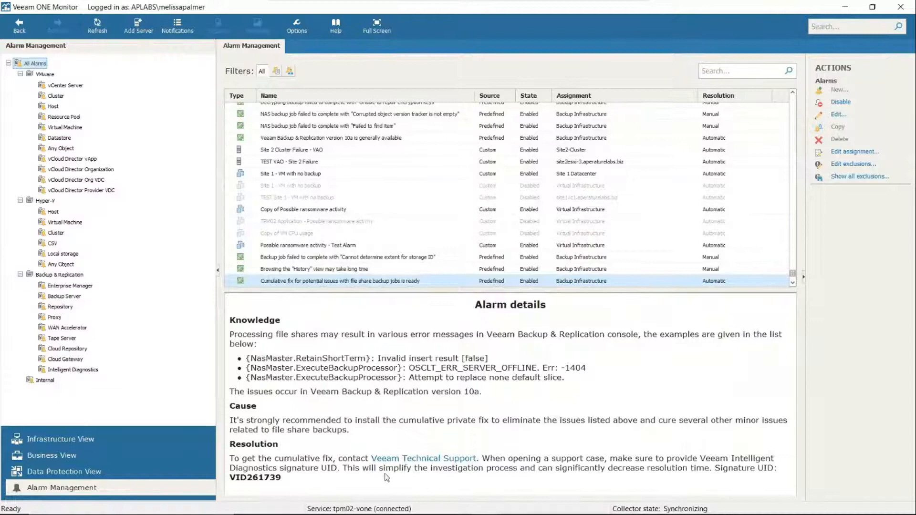
mouse_move(282, 478)
left_mouse_down()
mouse_move(219, 474)
mouse_move(252, 470)
mouse_move(247, 478)
left_mouse_up()
left_click(247, 479)
left_click_drag(284, 479, 221, 480)
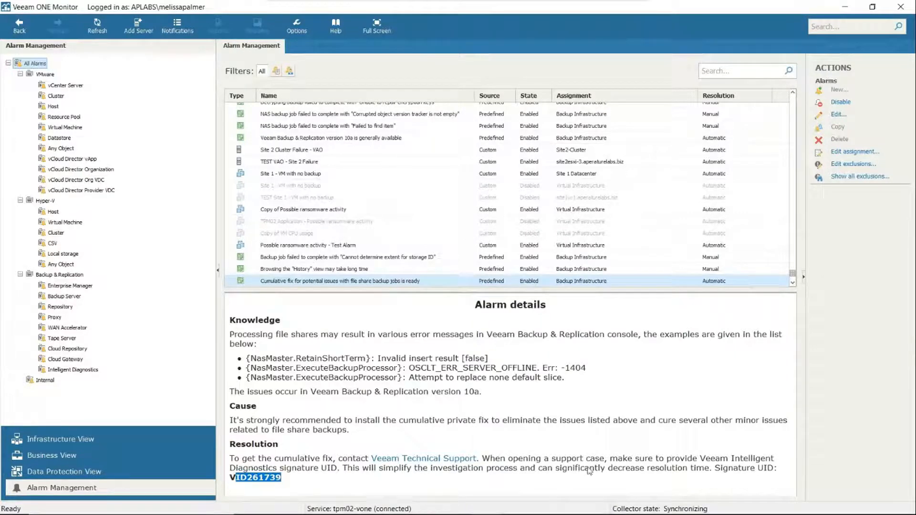
scroll(613, 459, "up", 20)
scroll(613, 459, "down", 20)
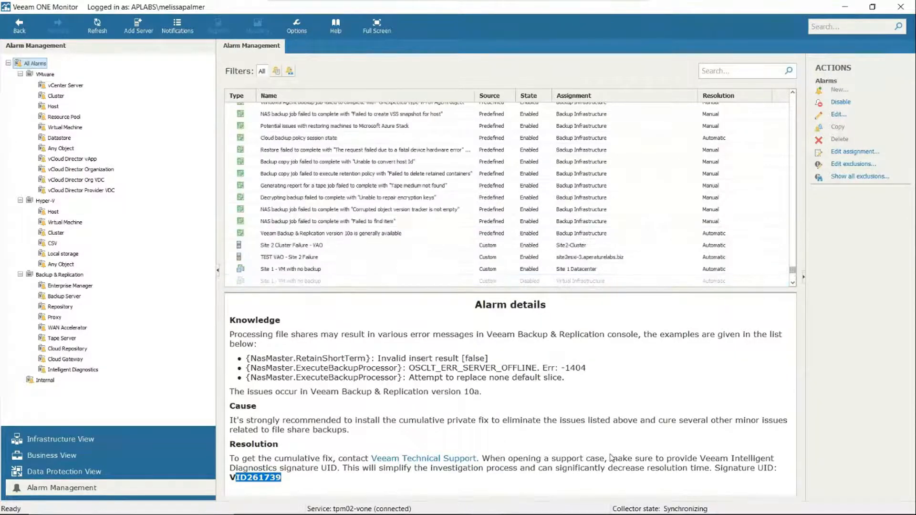
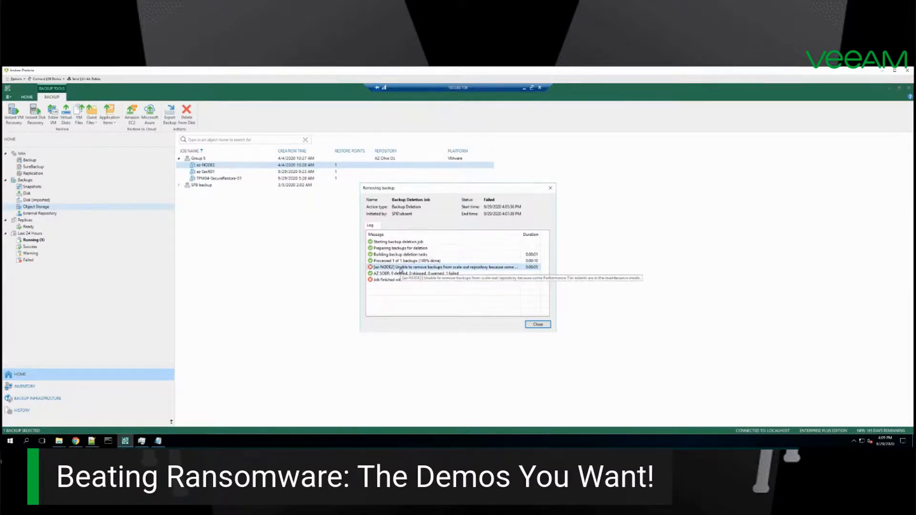
Step: Close the backup deletion results and list the backups stored on disk
left_click(537, 324)
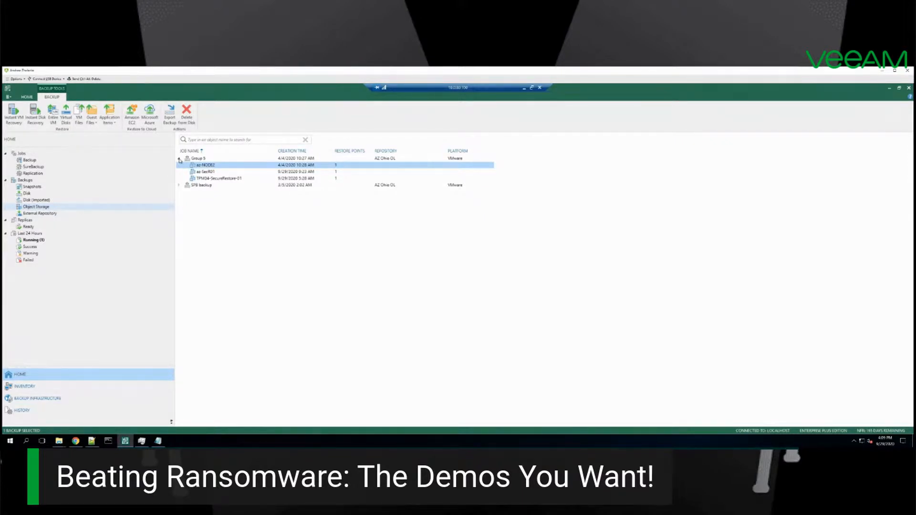
left_click(27, 193)
left_click(26, 181)
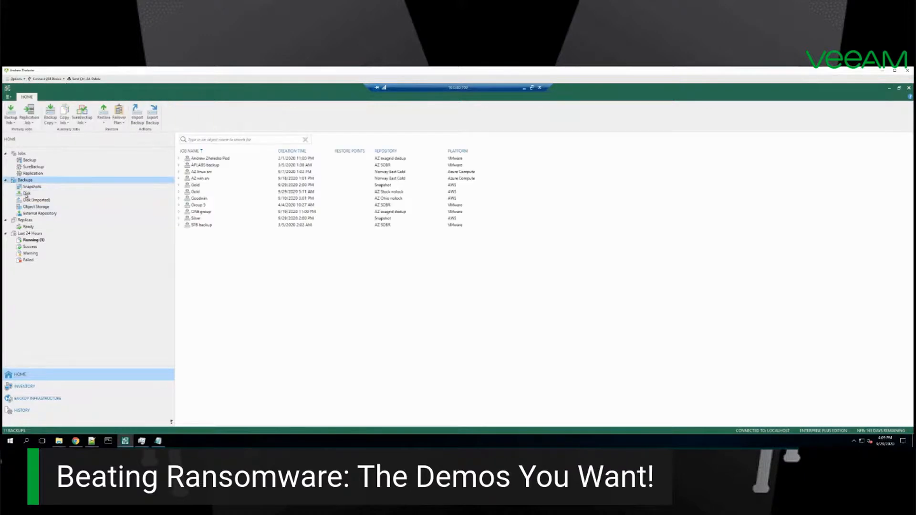
left_click(27, 194)
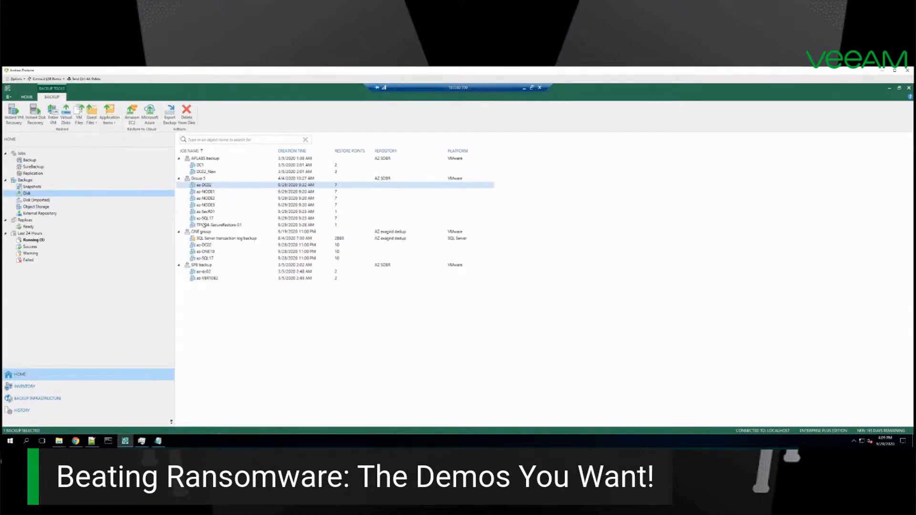
Step: Set up a full VM restore of az-SecR01 from the Group 5 backup to its original location with the default storage policy
left_click(205, 213)
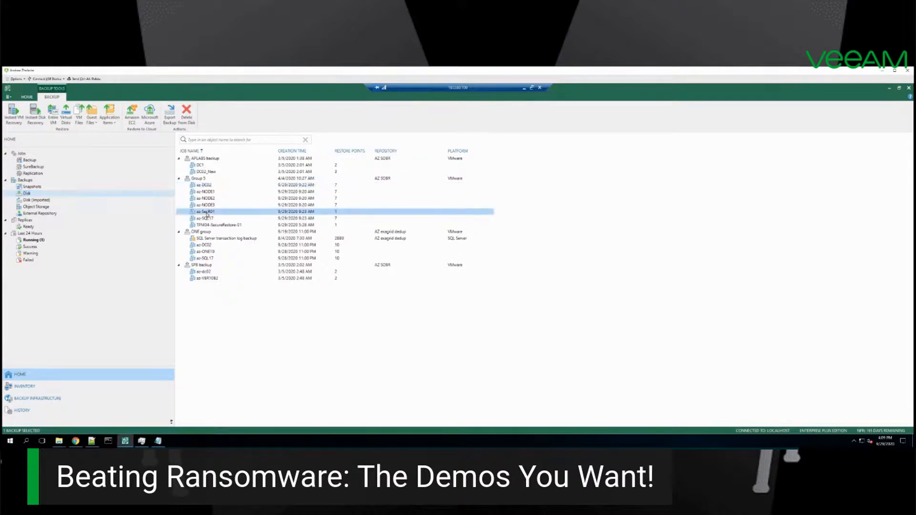
right_click(207, 214)
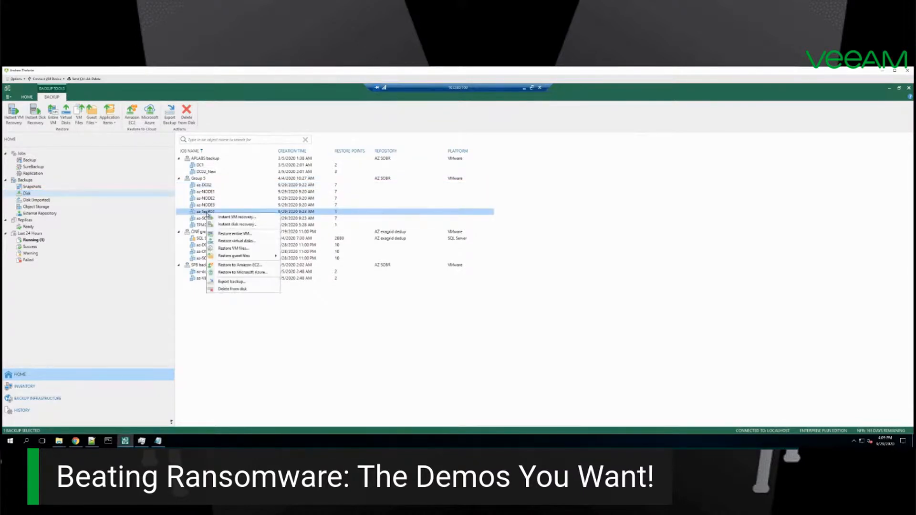
left_click(232, 234)
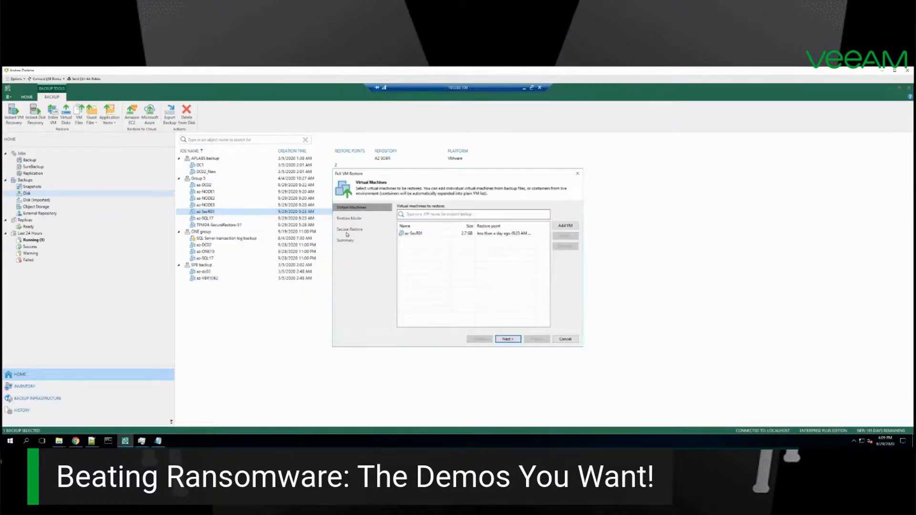
left_click(506, 340)
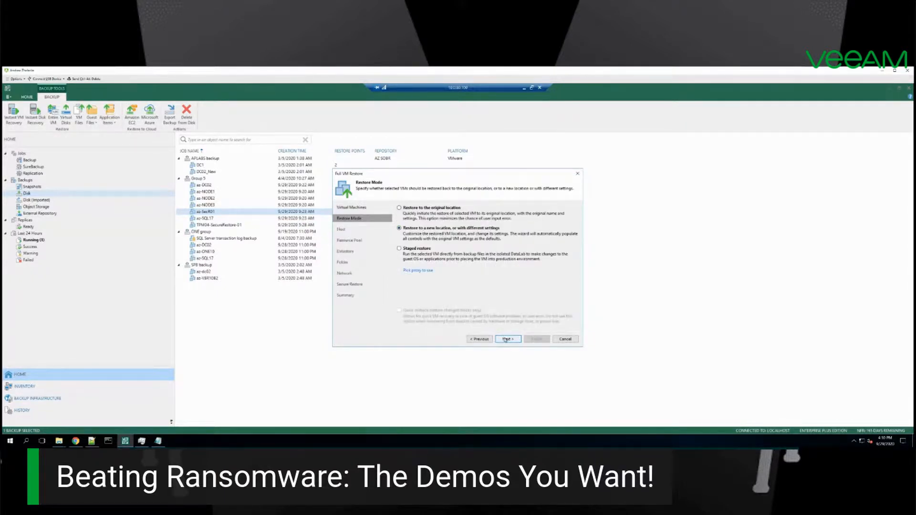
left_click(480, 339)
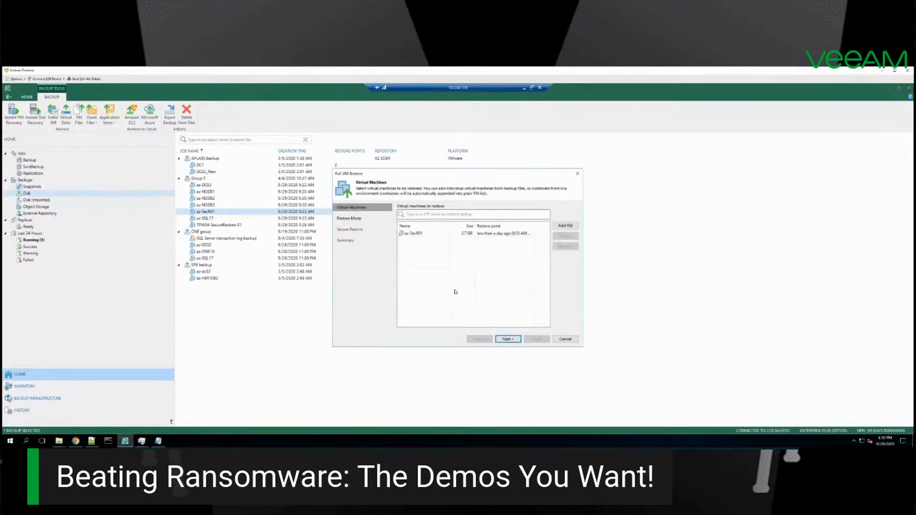
left_click(508, 339)
left_click(508, 339)
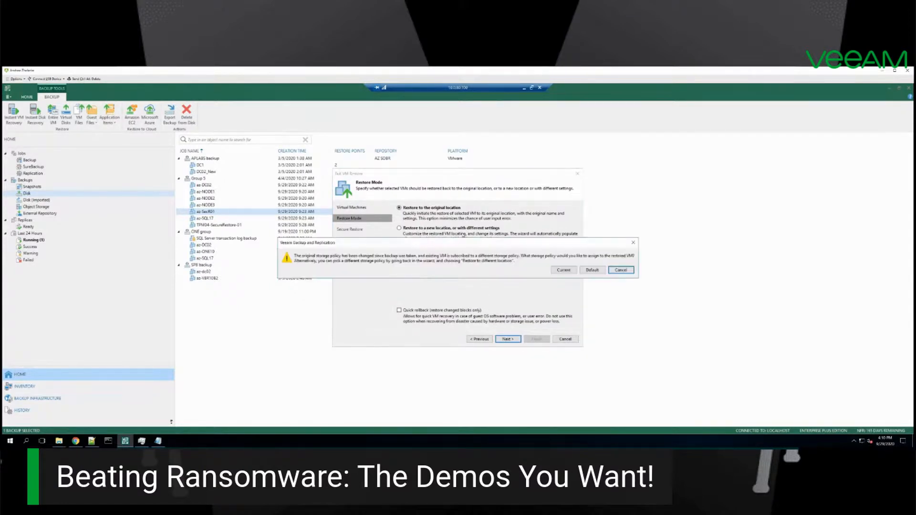
left_click(592, 270)
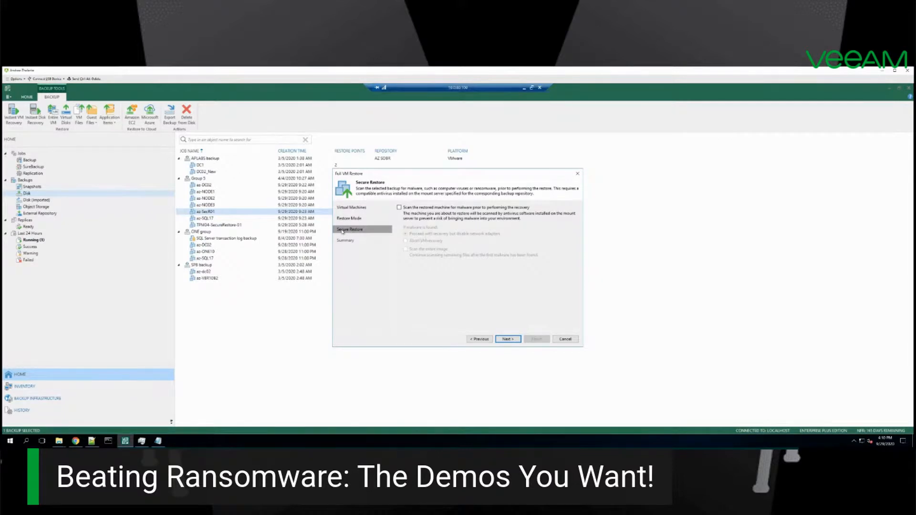
Step: Enable malware scanning of the entire image, proceeding with network adapters disabled if malware is found, and cancel the restore wizard
left_click(406, 210)
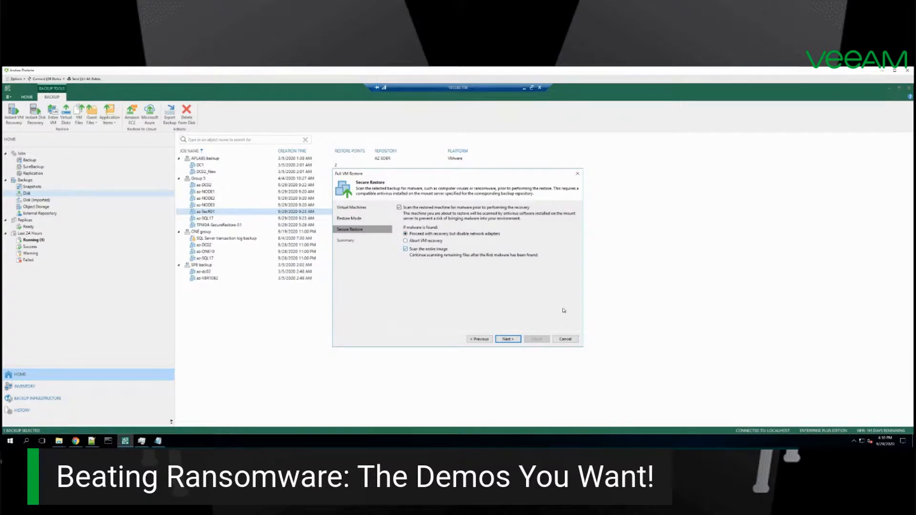
left_click(508, 340)
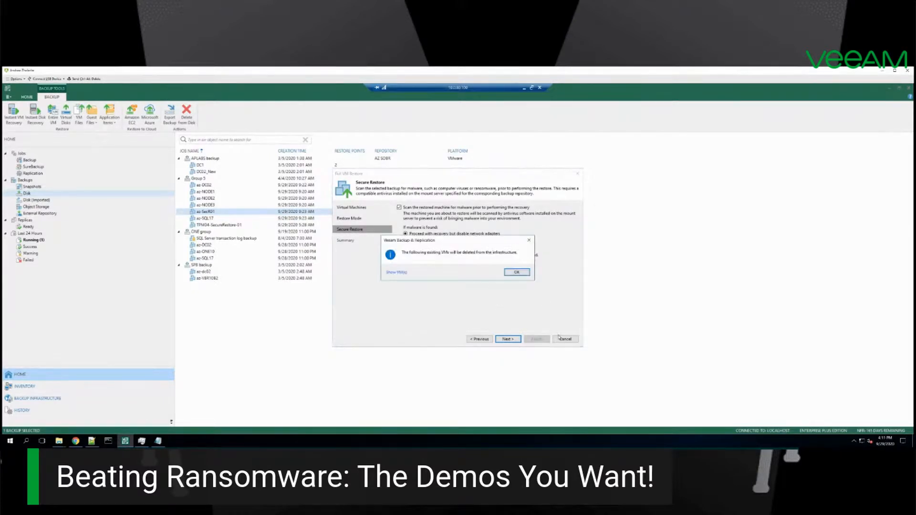
left_click(516, 273)
left_click(565, 339)
left_click(462, 270)
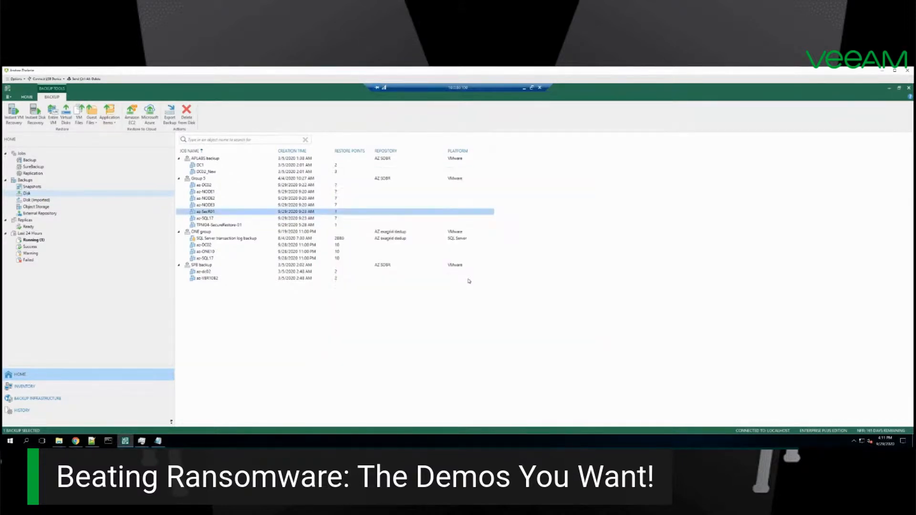
Step: Review the statistics, parameters and log of the FLR_[TPM04-SecureRestore-01] guest file restore session from the last 24 hours, and close its details
left_click(29, 233)
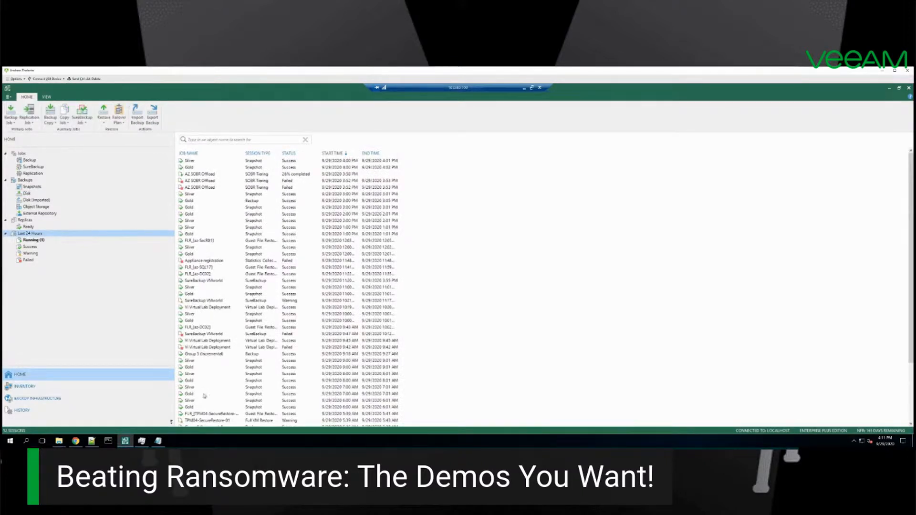
left_click(197, 414)
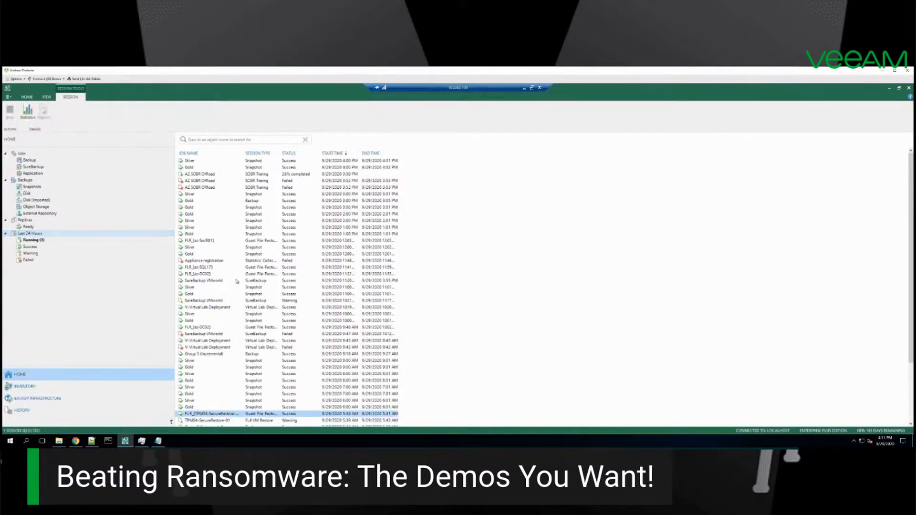
left_click(28, 112)
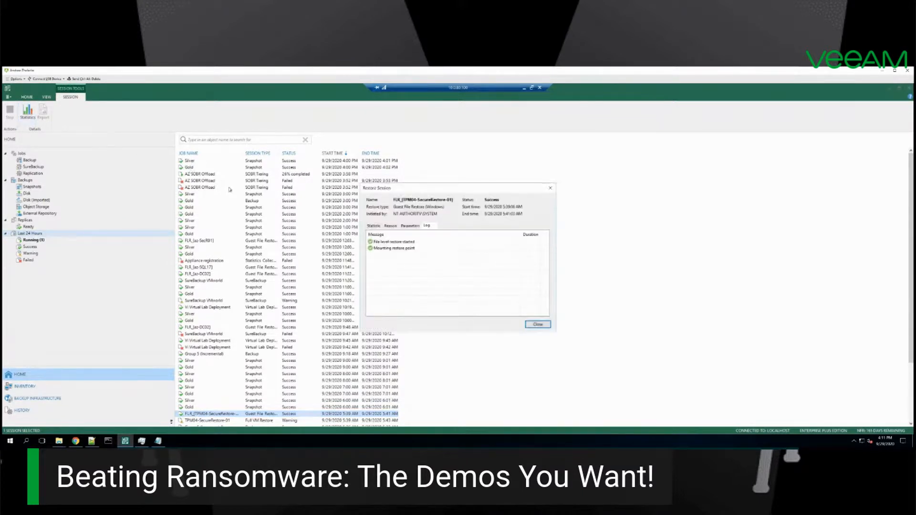
left_click(373, 227)
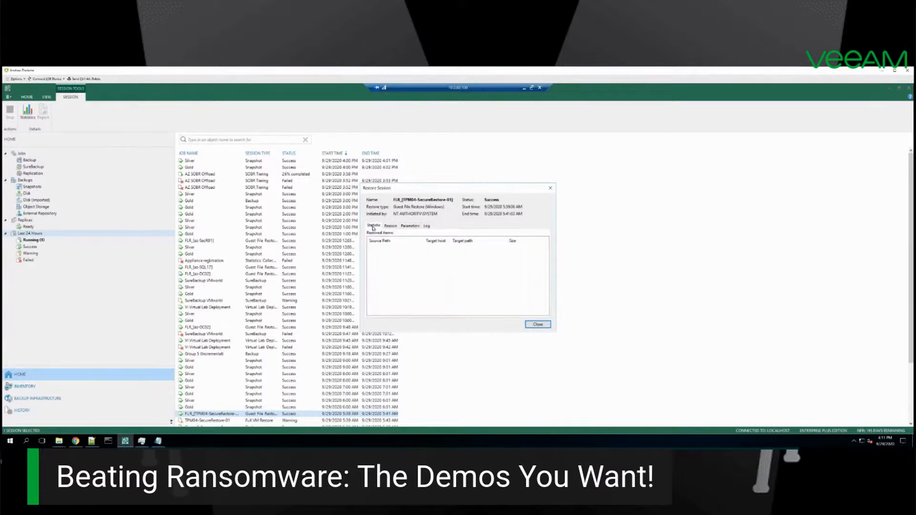
left_click(410, 226)
left_click(430, 226)
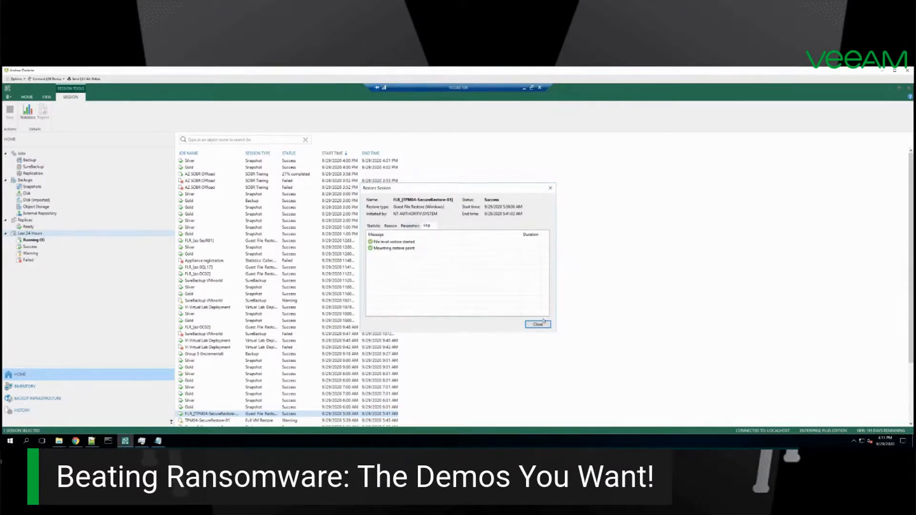
left_click(538, 324)
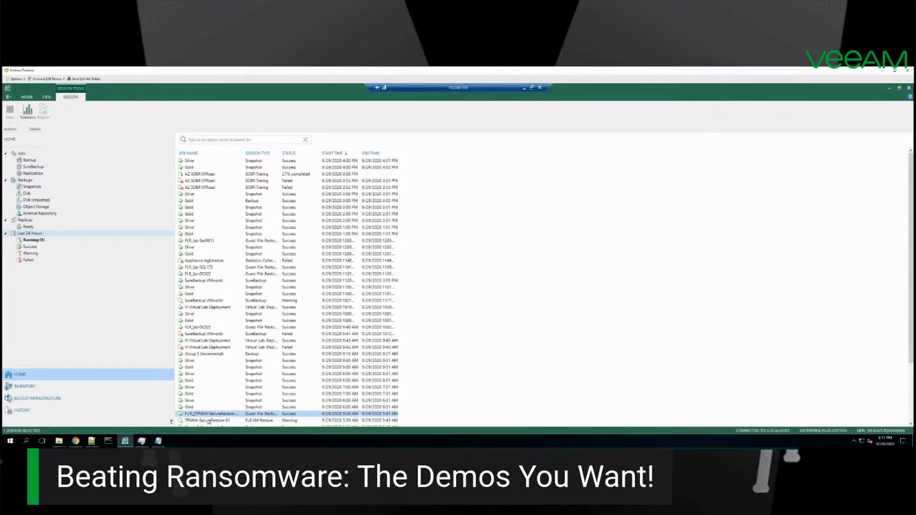
Step: Open the details of the TPM04-SecureRestore-01 full VM restore session and examine the antivirus scan and malware entries in its log
left_click(211, 421)
left_click(29, 113)
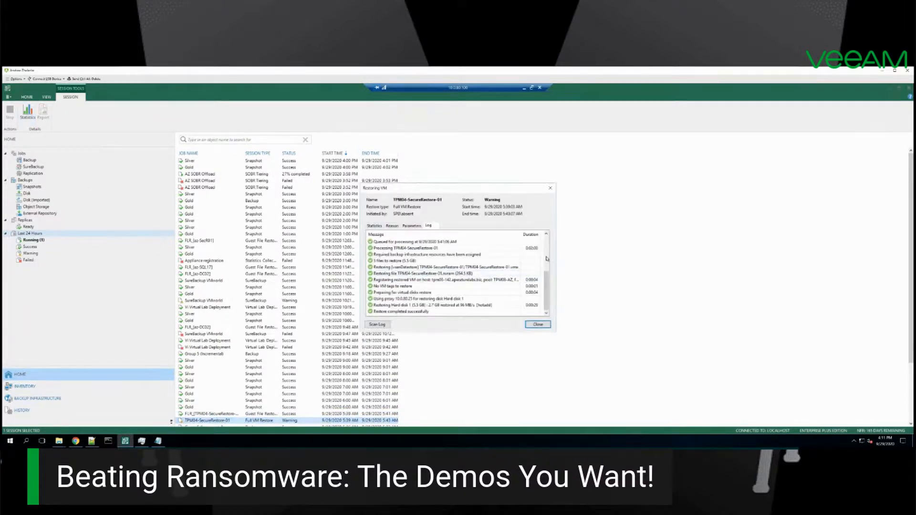
left_click(547, 266)
left_click(418, 249)
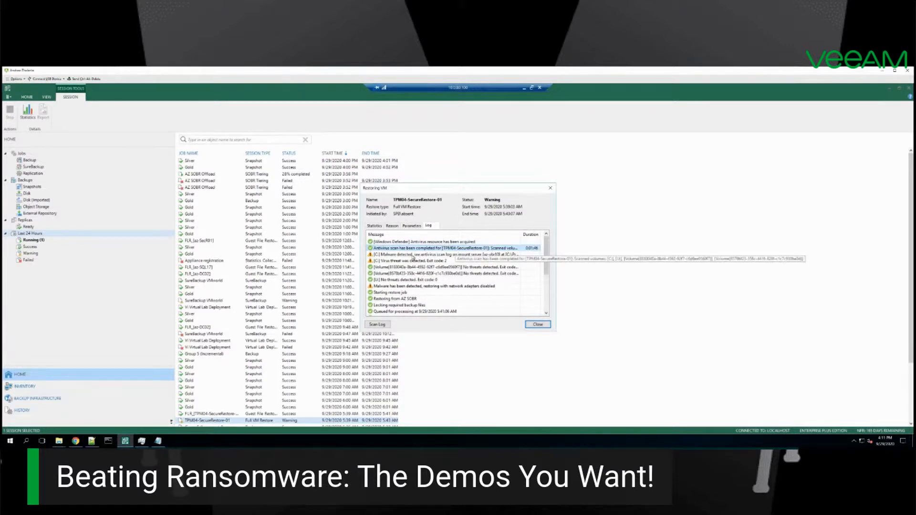
left_click(398, 255)
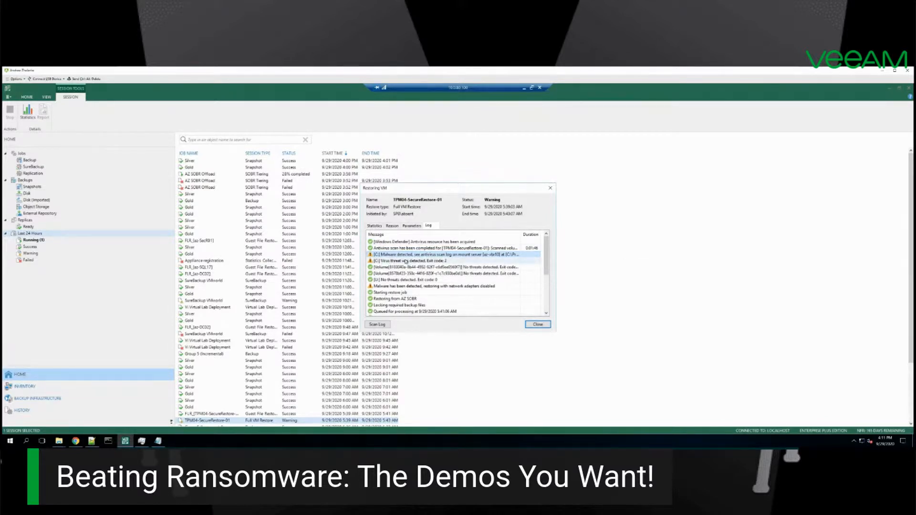
left_click(421, 287)
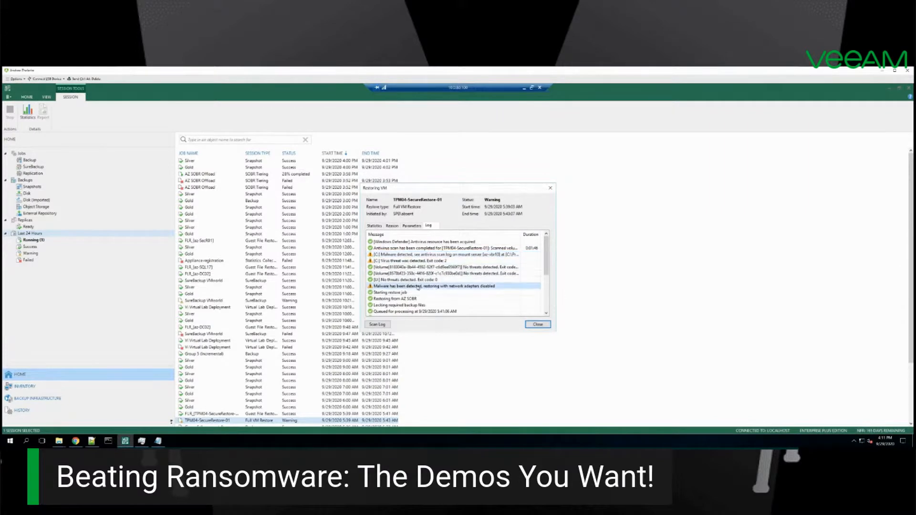
Step: Switch to the Antivirus folder in File Explorer and open the Windows_Defender-Volume0 scan log in a maximized window
left_click(59, 441)
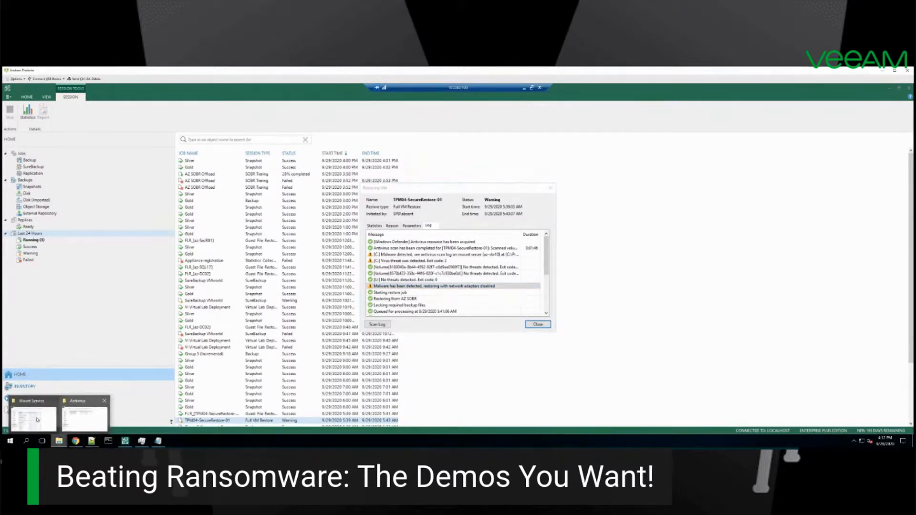
mouse_move(77, 419)
left_click(77, 419)
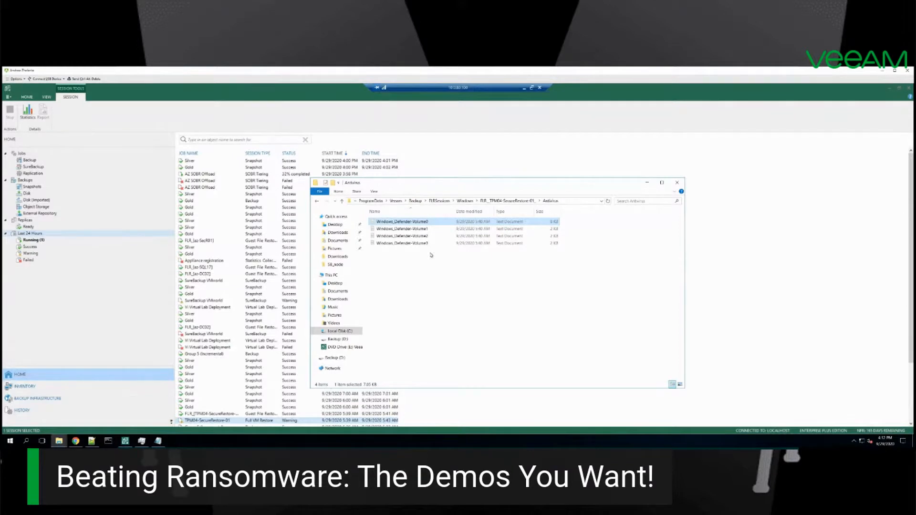
double_click(427, 223)
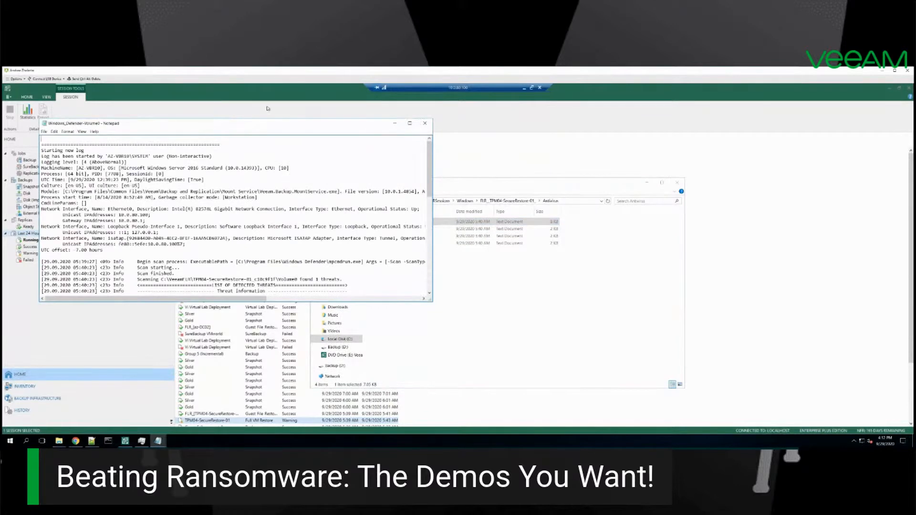
double_click(270, 126)
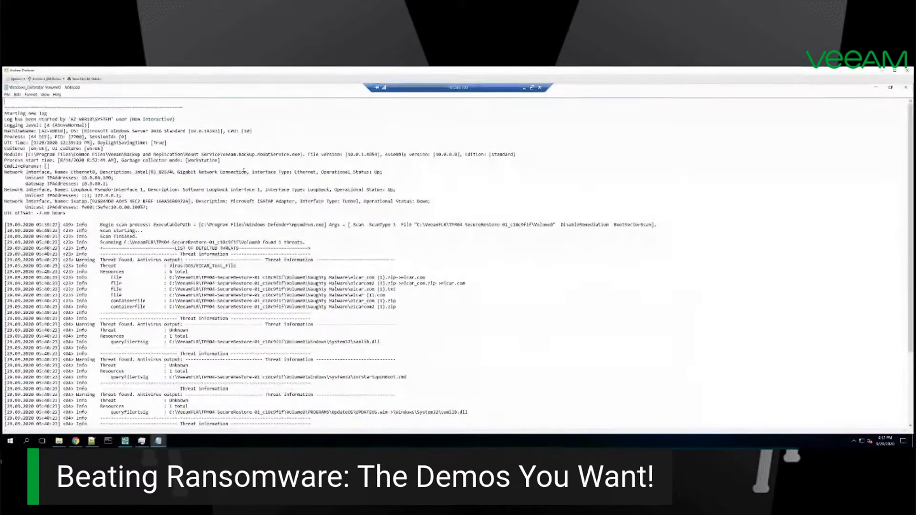
Step: Highlight the EICAR test file threat and its resource paths in the scan log, read the remaining threats, and close the log
left_click_drag(101, 224, 363, 283)
left_click(199, 277)
left_click_drag(394, 290, 396, 307)
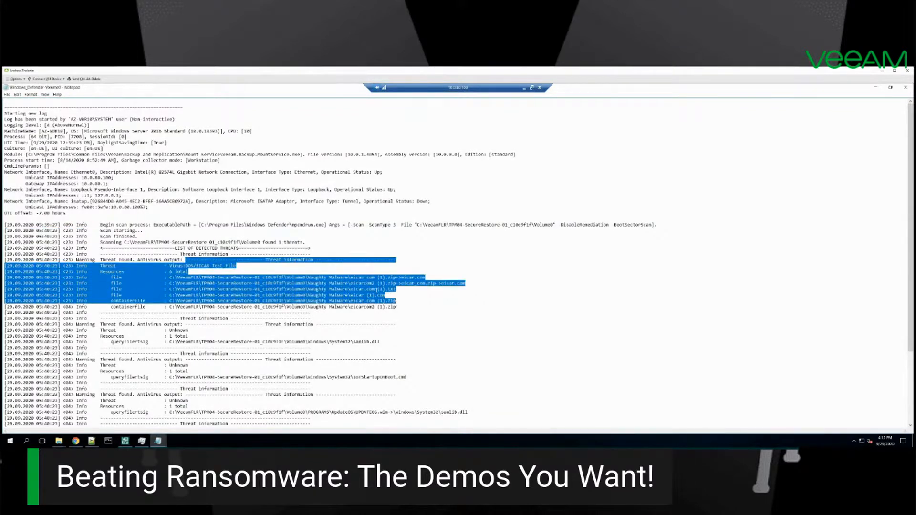
left_click(352, 278)
left_click_drag(352, 277, 396, 283)
left_click_drag(310, 283, 395, 307)
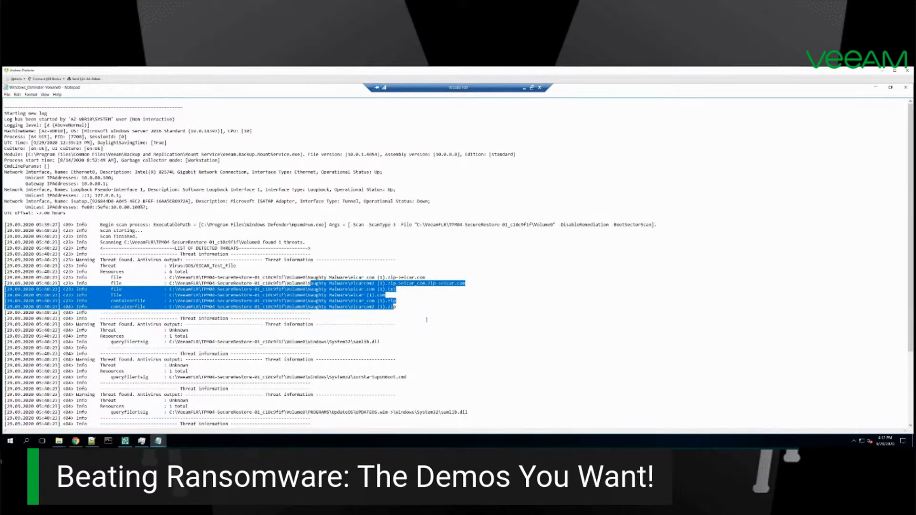
left_click(423, 322)
scroll(422, 328, "down", 3)
scroll(423, 328, "down", 3)
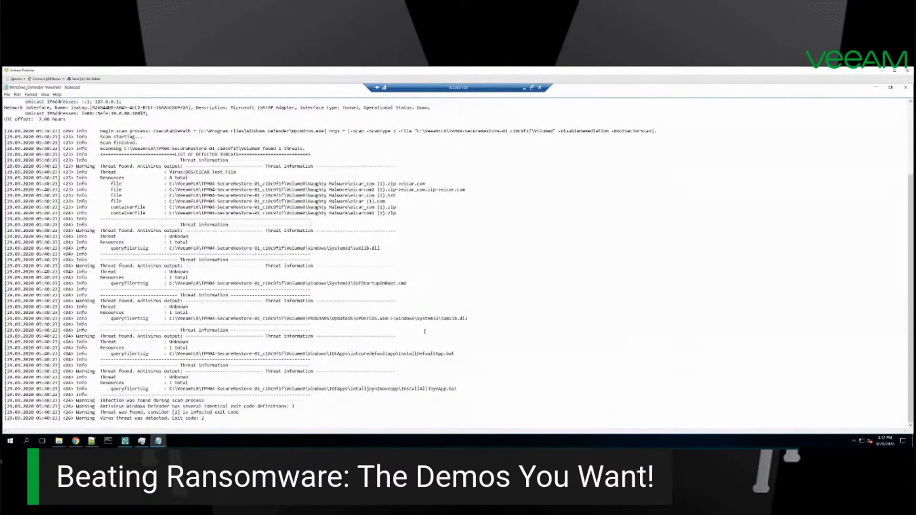
scroll(426, 334, "up", 5)
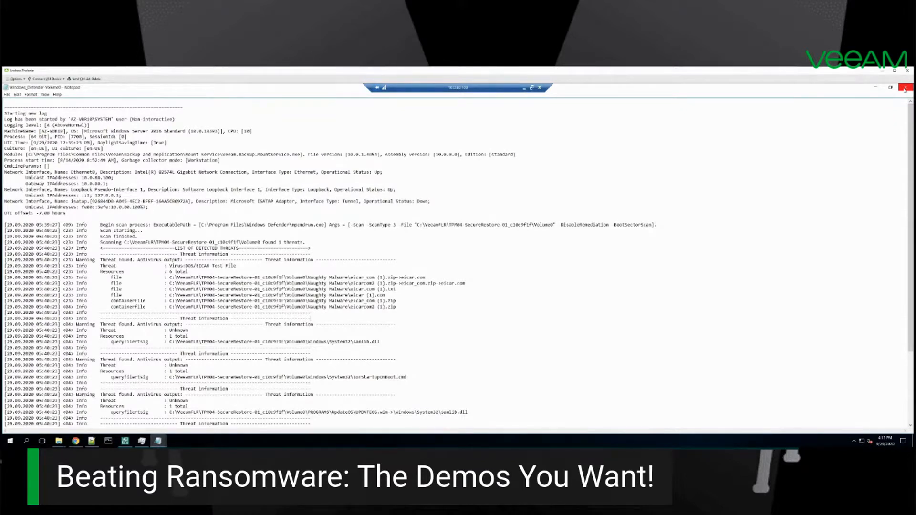
left_click(905, 88)
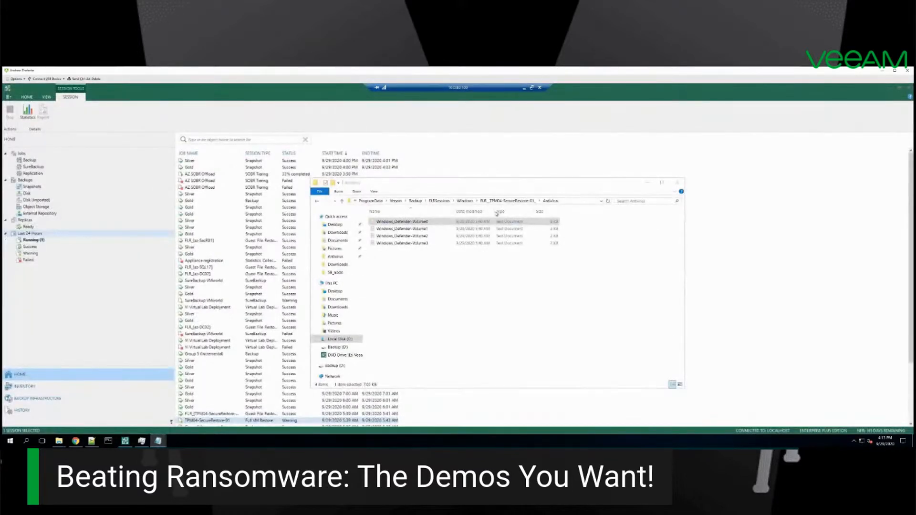